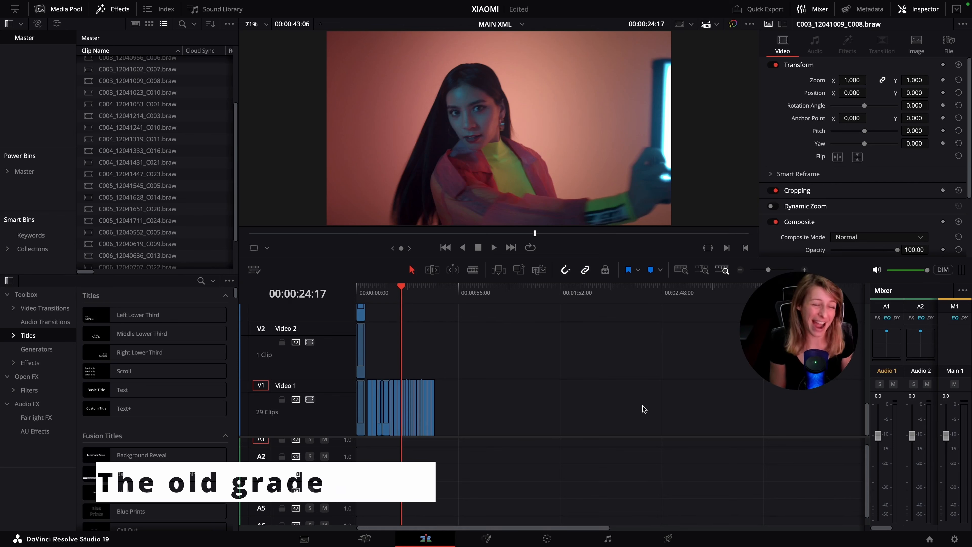
Open the MAIN XML timeline's current clip on the Color page
click(642, 406)
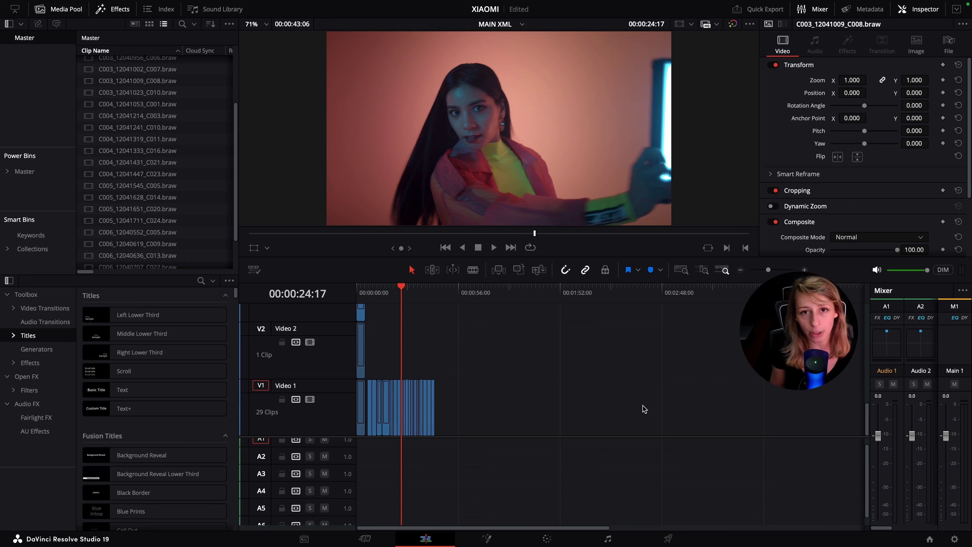
click(643, 409)
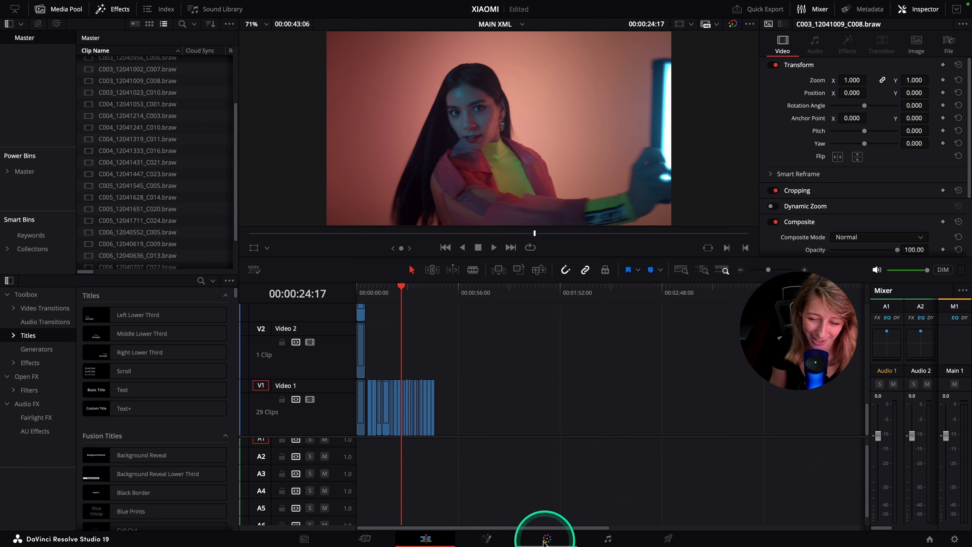
click(550, 536)
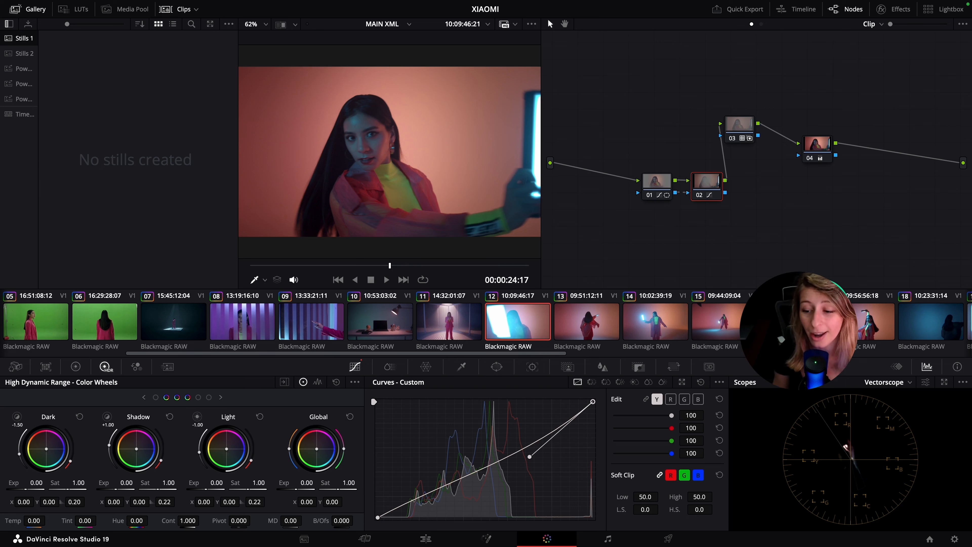
Examine the project's Color Management settings, including the available timeline color spaces, and close the settings
click(954, 539)
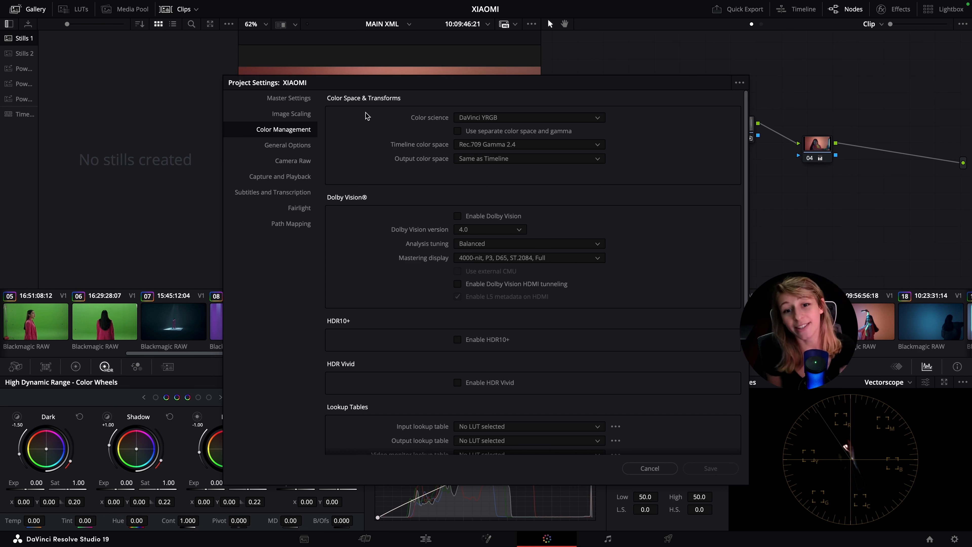
click(366, 116)
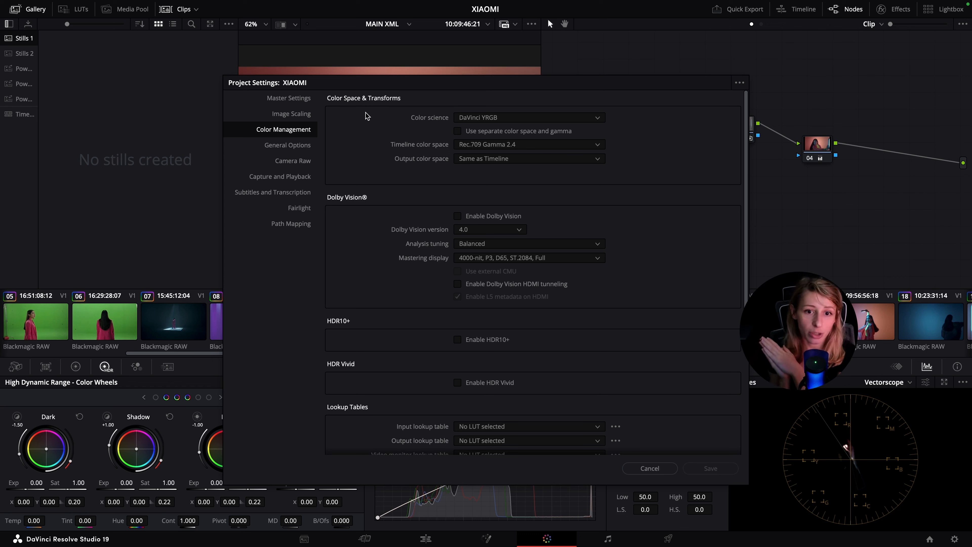
click(581, 144)
scroll(574, 195, up, 10)
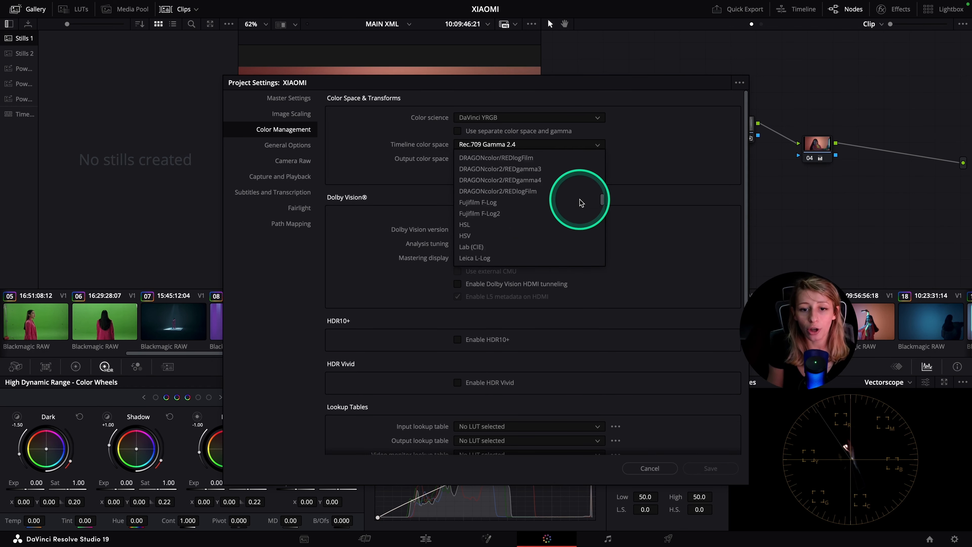
scroll(554, 200, up, 3)
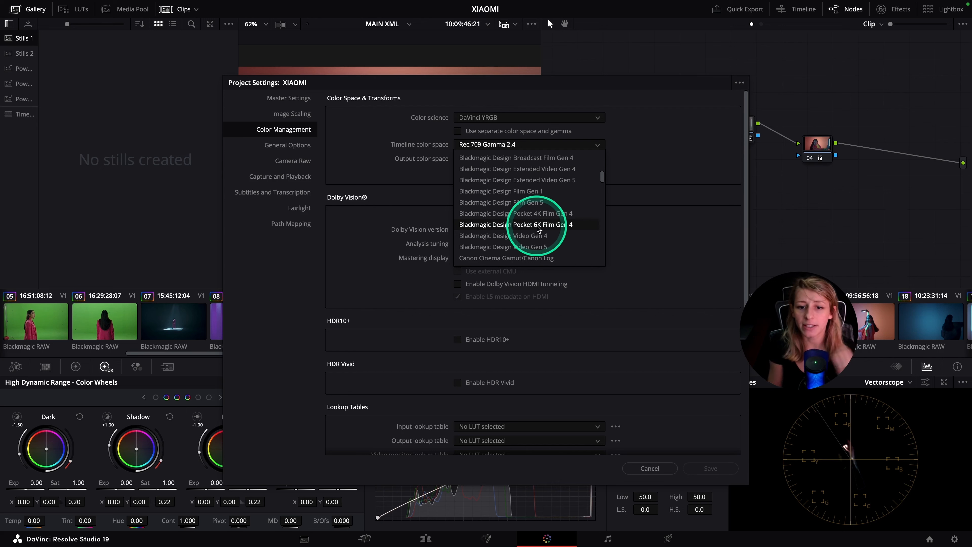
click(652, 210)
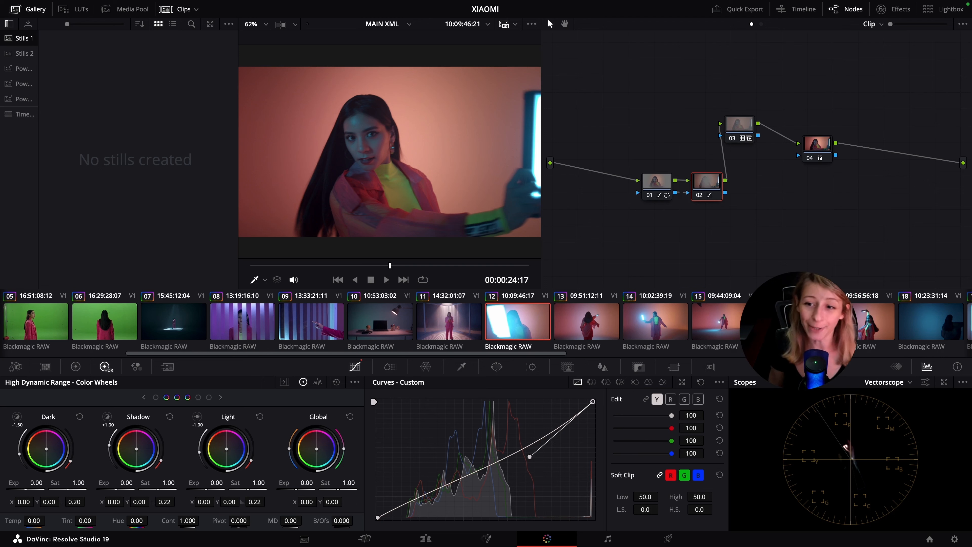
Disable all four nodes of clip 12 and re-enable only node 03
drag(603, 125, 829, 220)
key(super+d)
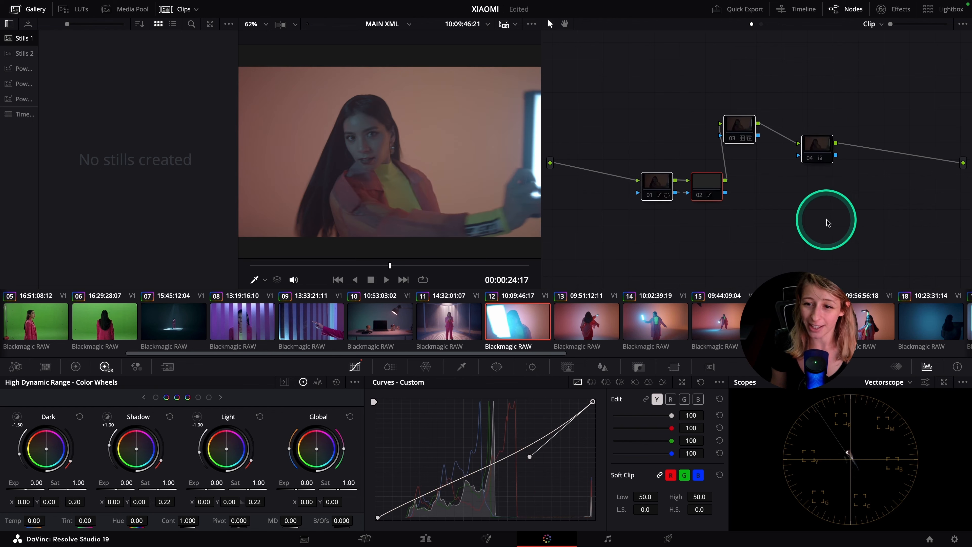
click(744, 124)
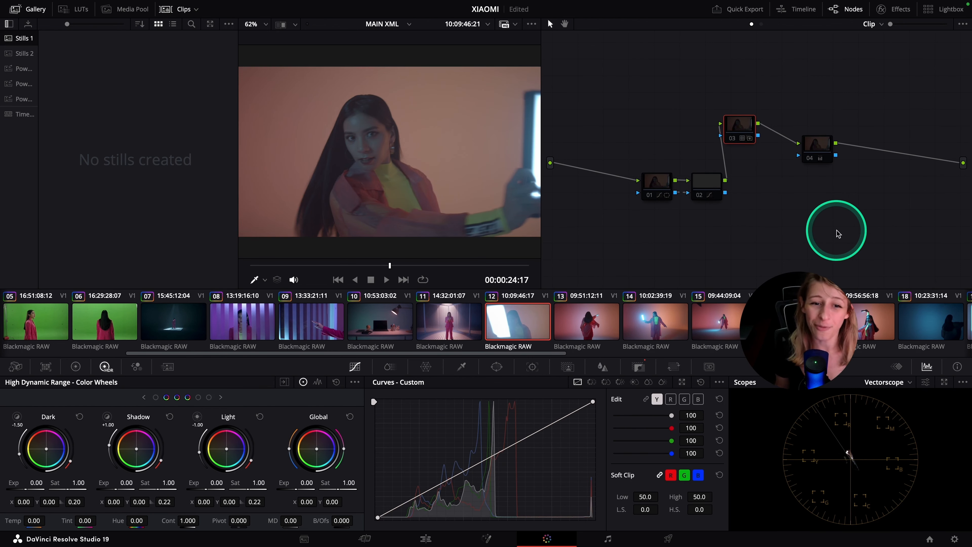
key(super+d)
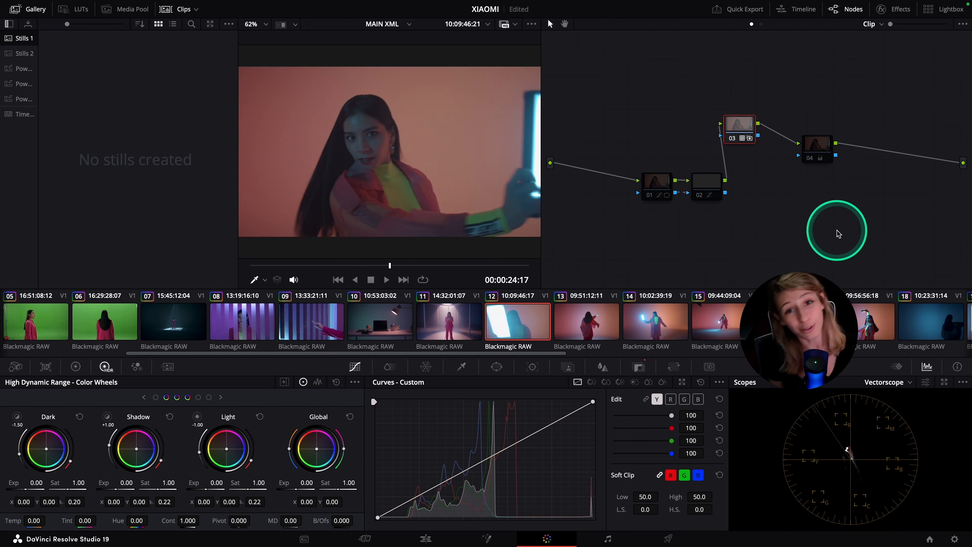
Reveal the LUT used by node 03 in the LUT browser and show the node's key settings
right_click(738, 124)
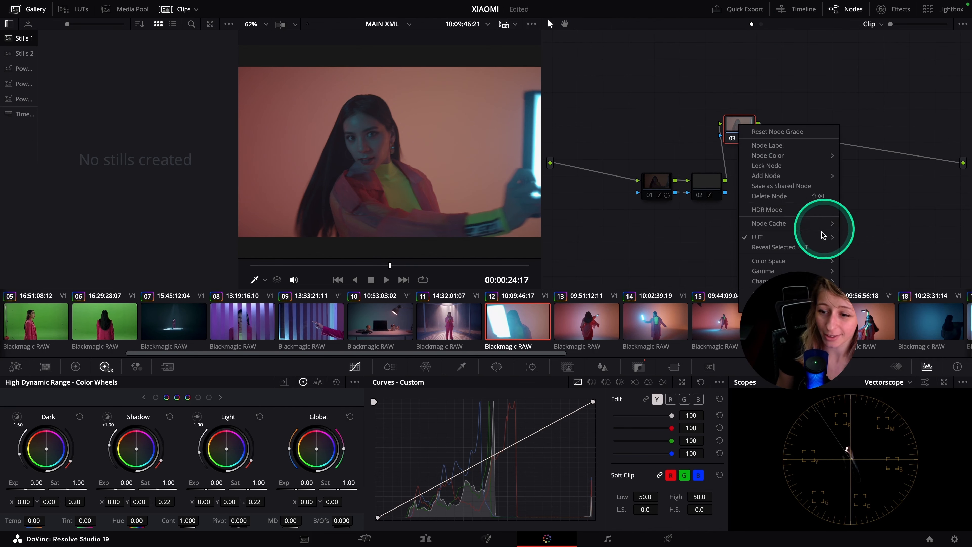
click(800, 247)
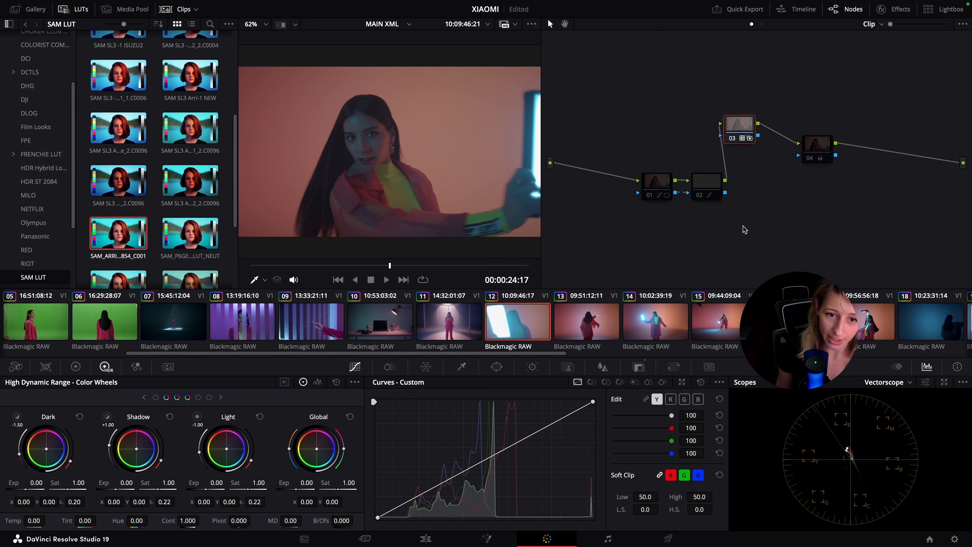
click(639, 367)
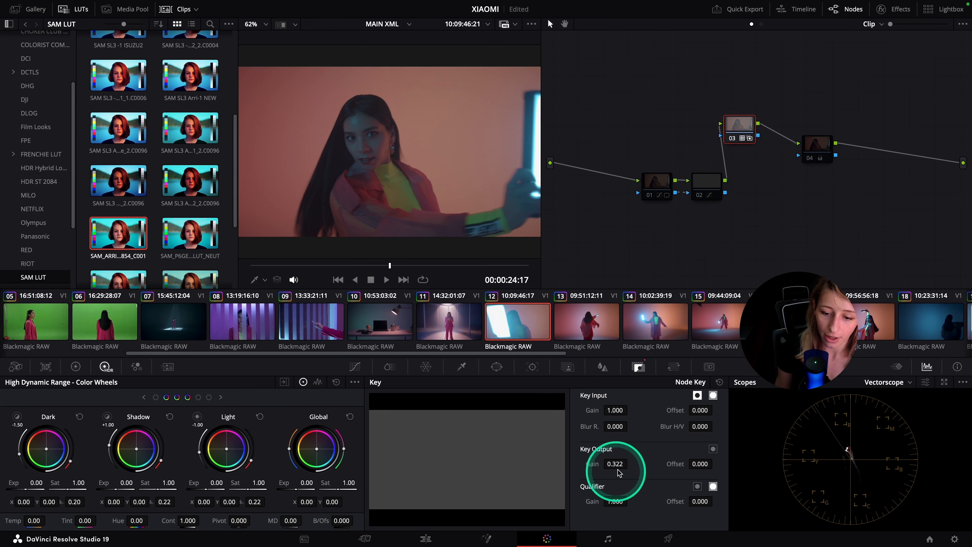
Reset node 03's Key Output gain to 1.000 to preview the LUT at full strength, and undo the reset
double_click(591, 464)
click(834, 170)
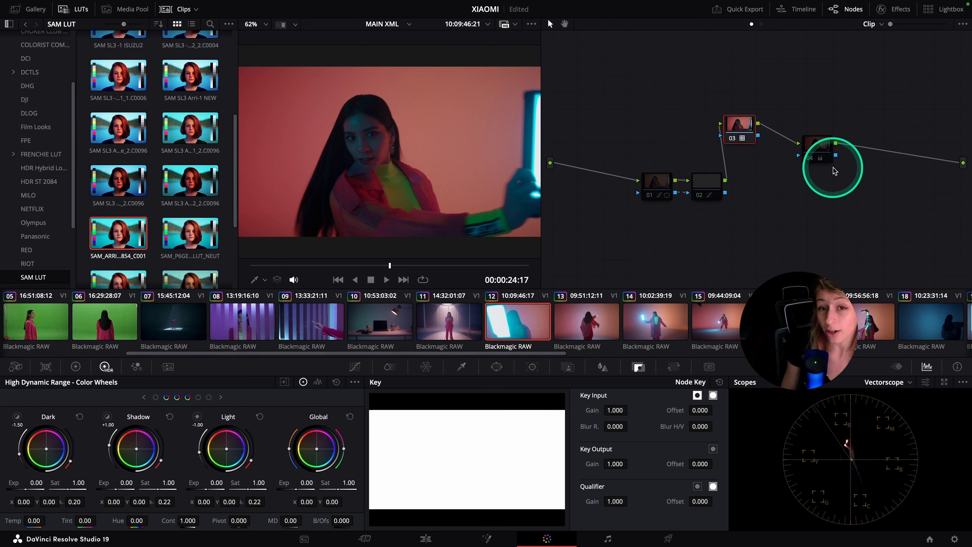
click(835, 171)
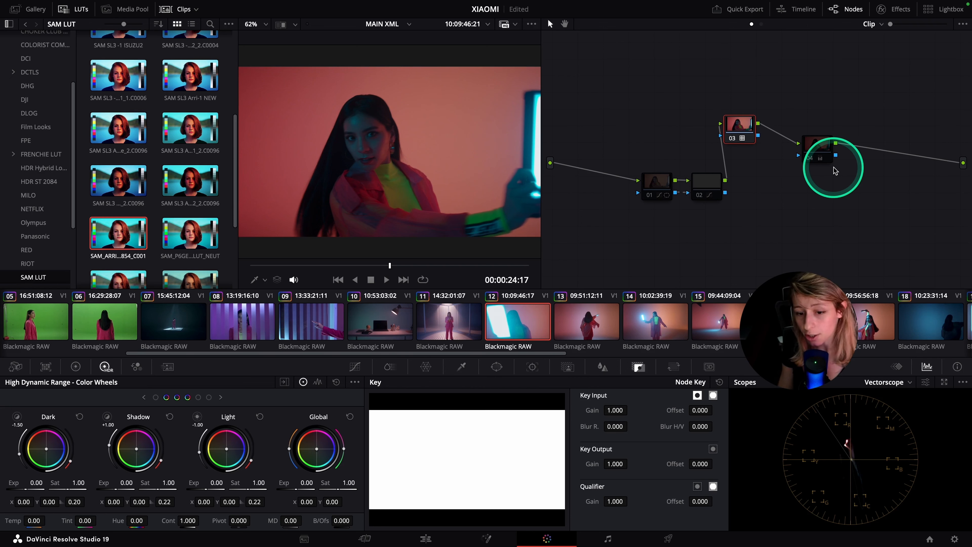
key(super+z)
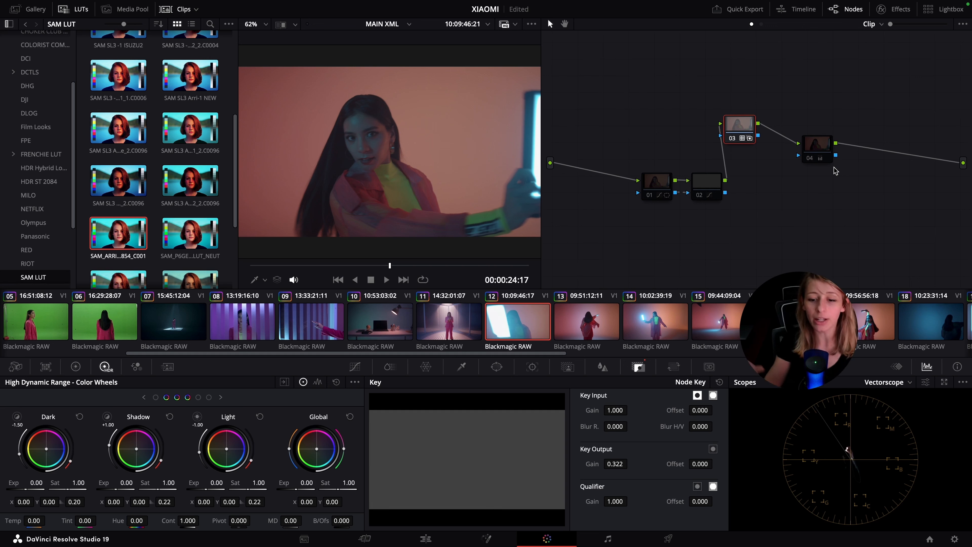
Save the project and re-enable node 04
key(ctrl+s)
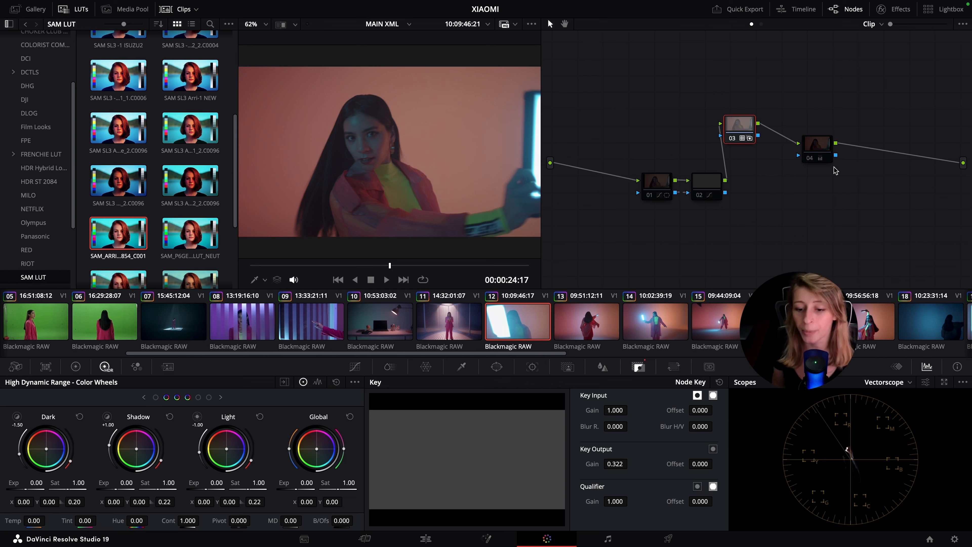
click(820, 209)
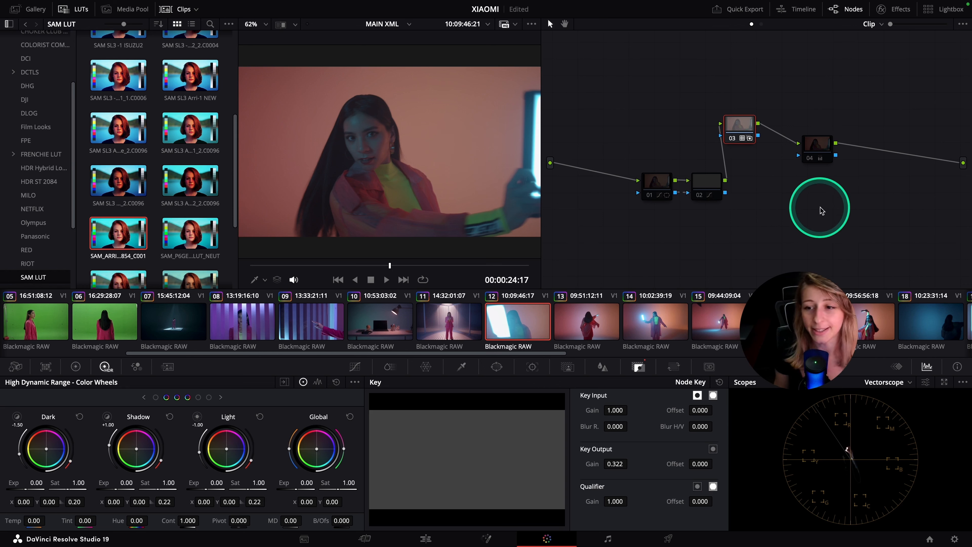
click(813, 153)
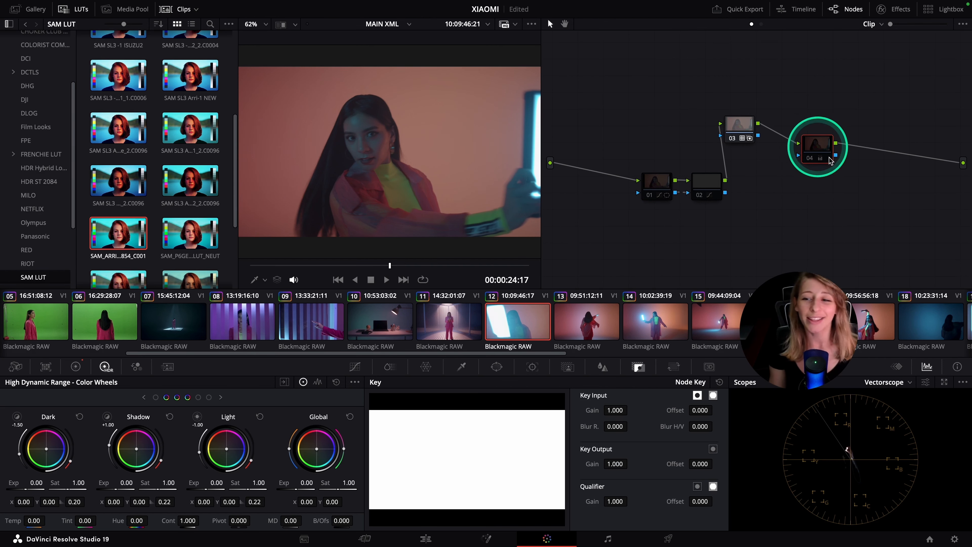
key(ctrl+d)
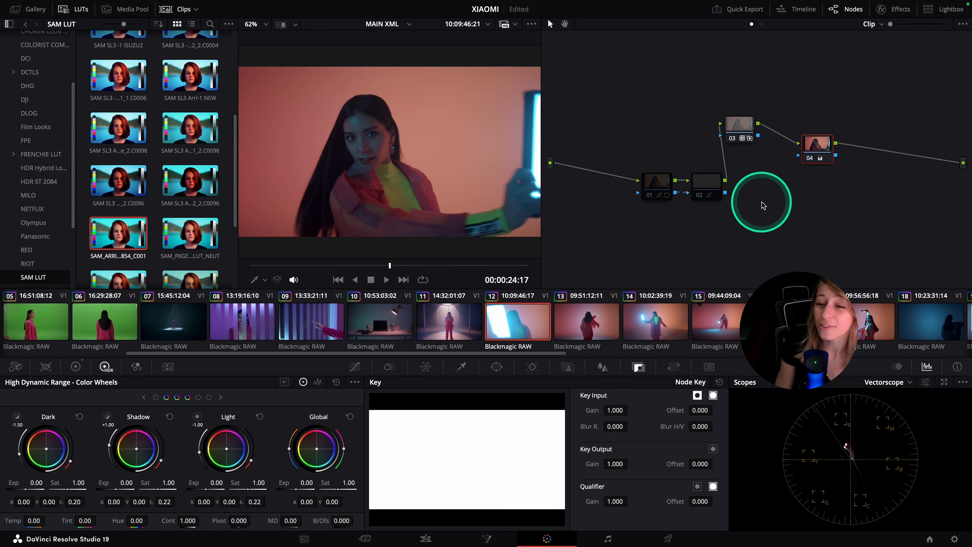
Show node 04's primary color wheels and toggle the node off and on to compare its effect
click(76, 367)
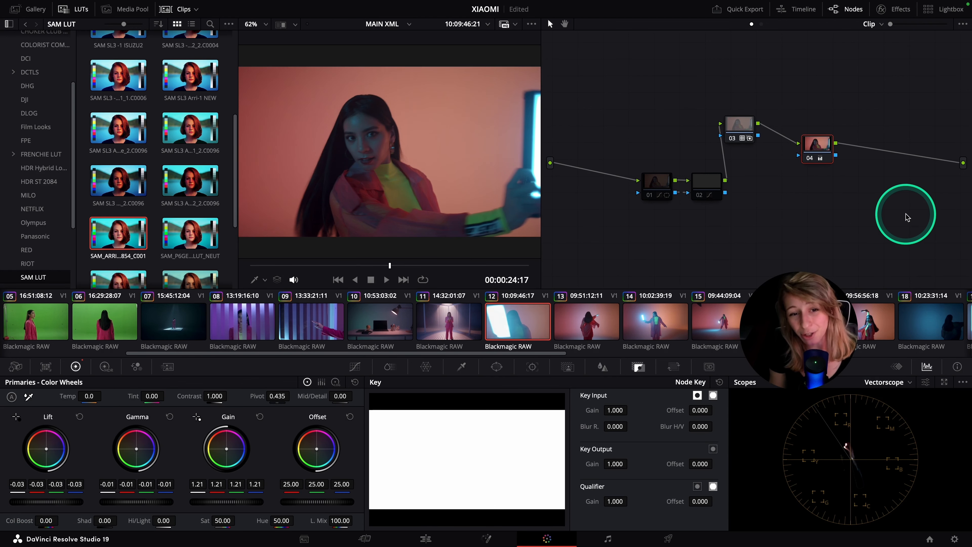
key(super+d)
key(super+d)
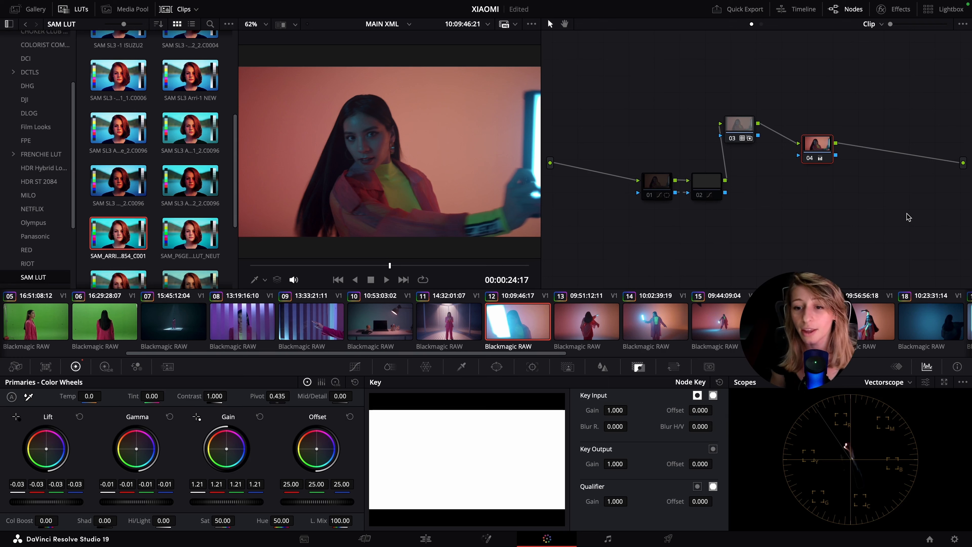
click(900, 221)
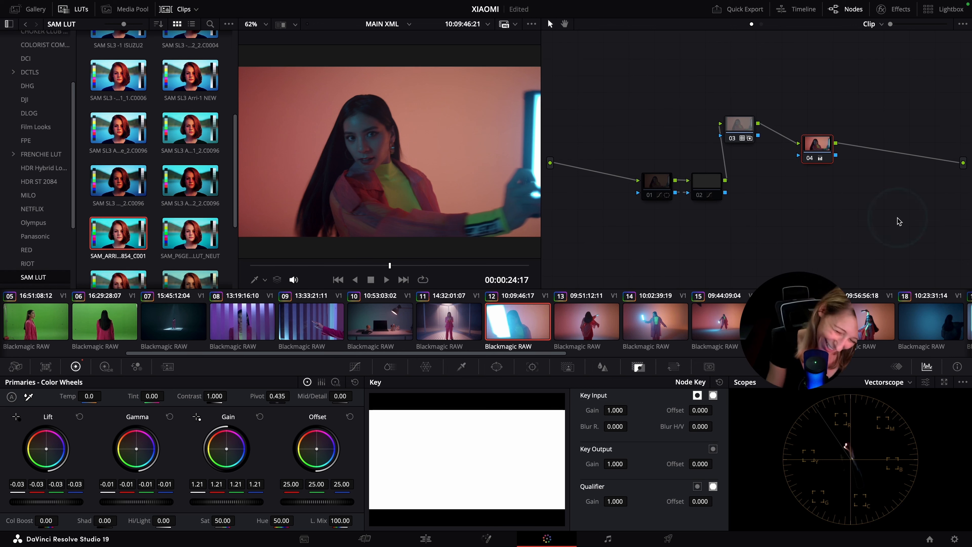
Re-enable nodes 01 and 02 together and save the project
click(647, 178)
drag(654, 150, 745, 223)
key(super+d)
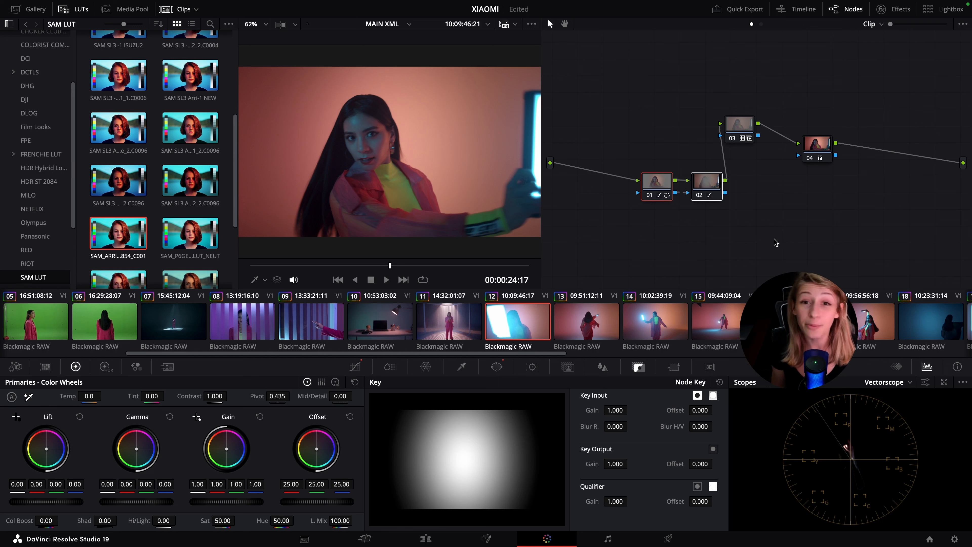
click(776, 242)
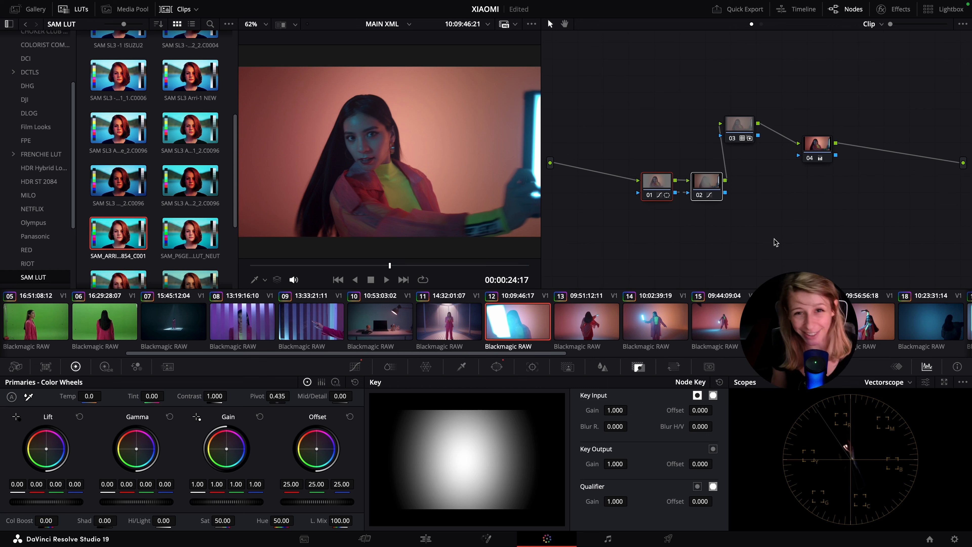
key(ctrl+s)
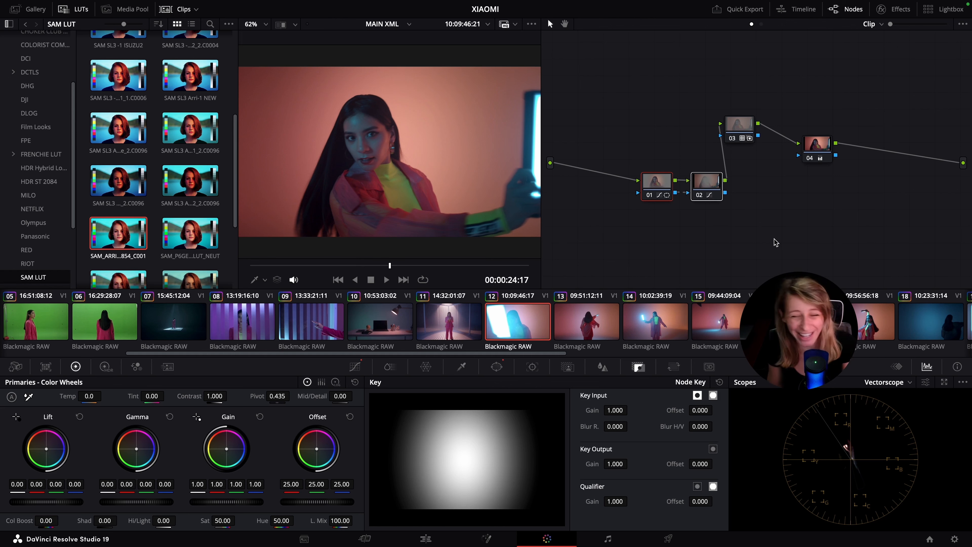
Select clip 25, the close-up of the woman in the orange jacket, and position the playhead at 00:00:34:03
click(567, 352)
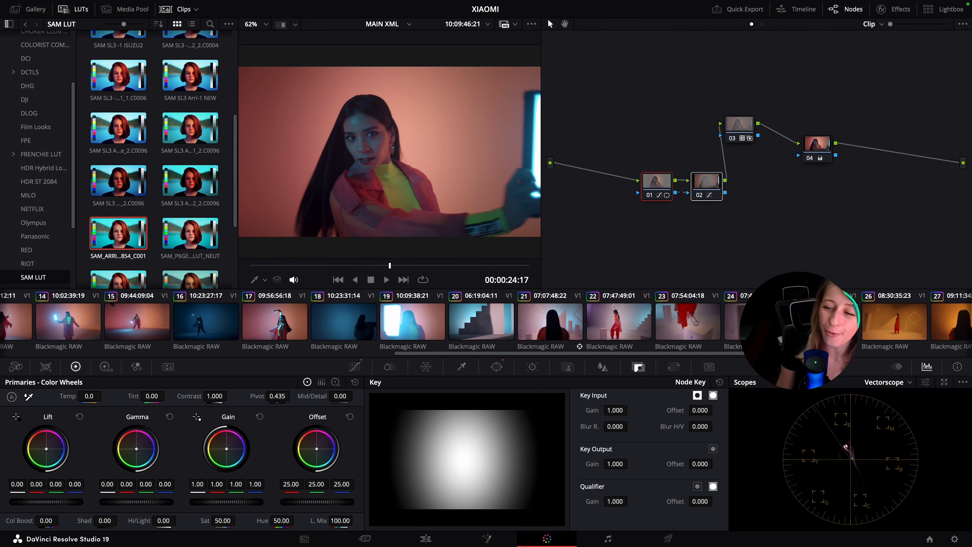
click(827, 322)
click(359, 265)
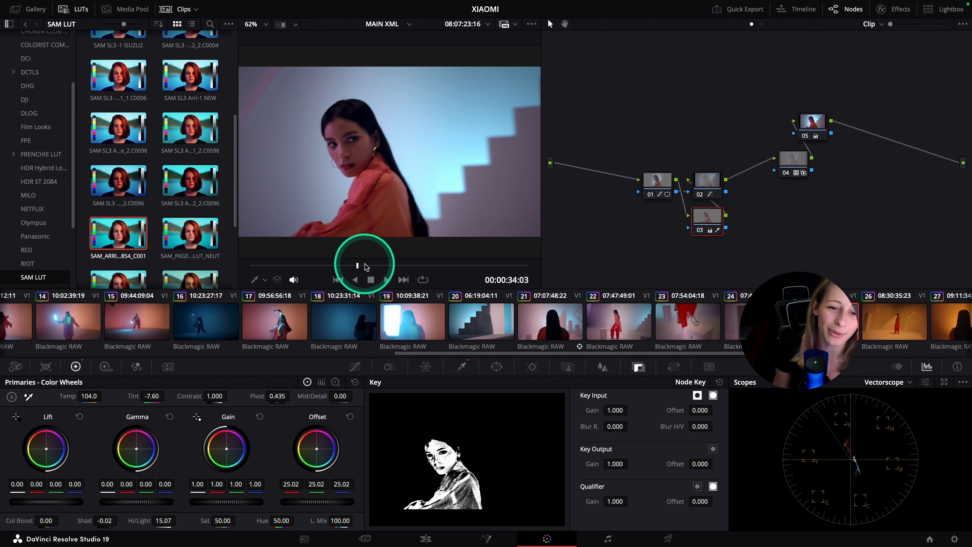
drag(359, 266, 373, 266)
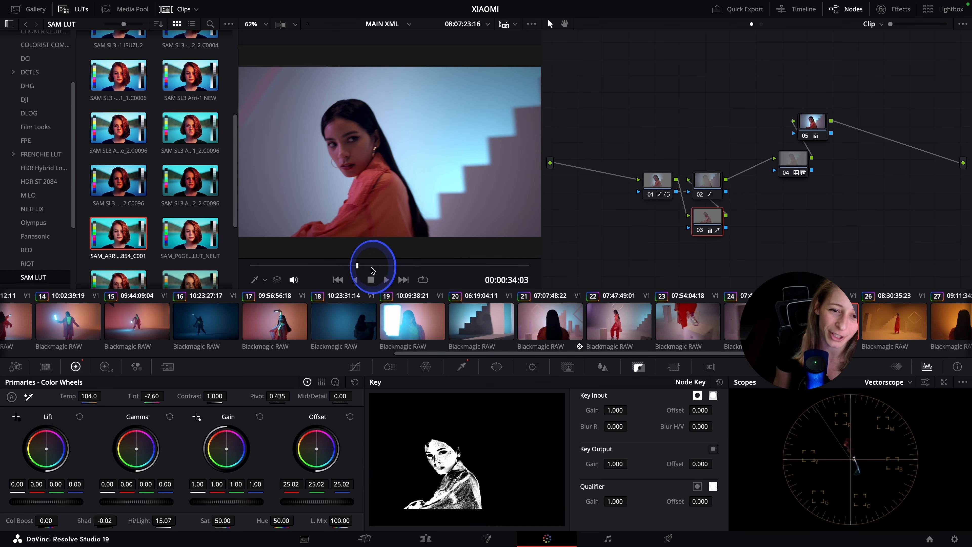
Inspect node 03's HSL qualifier selection on the woman's skin and jacket with the highlight view, and turn the highlight off
click(707, 223)
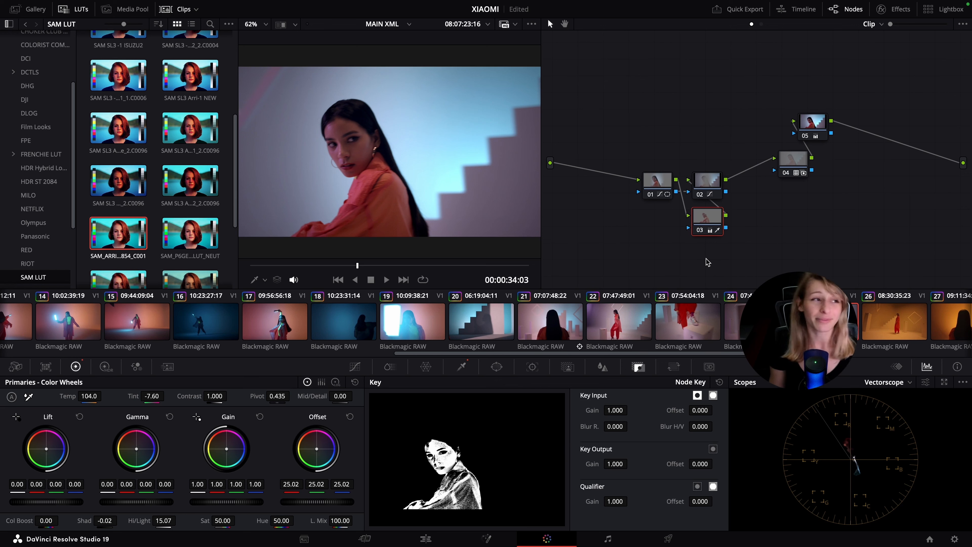
click(461, 367)
key(shift+h)
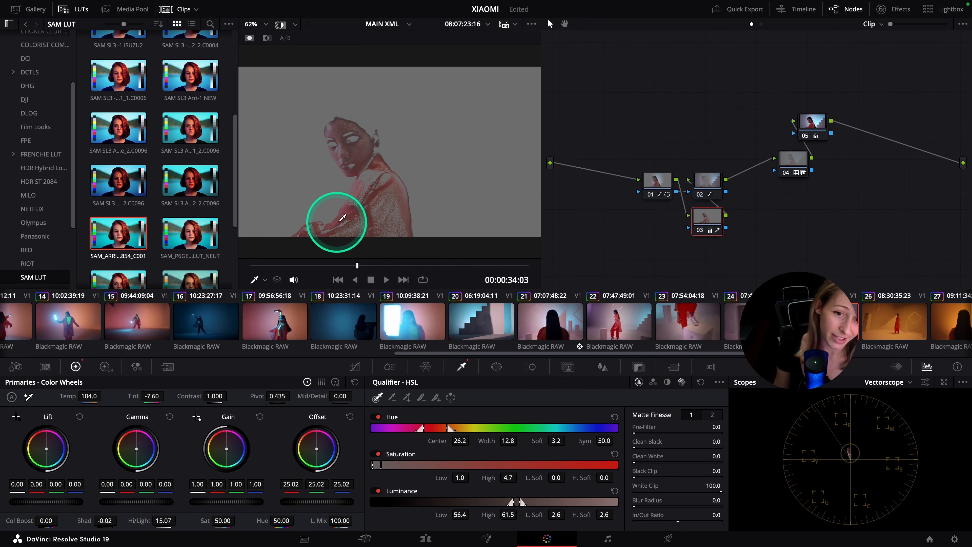
scroll(383, 180, up, 3)
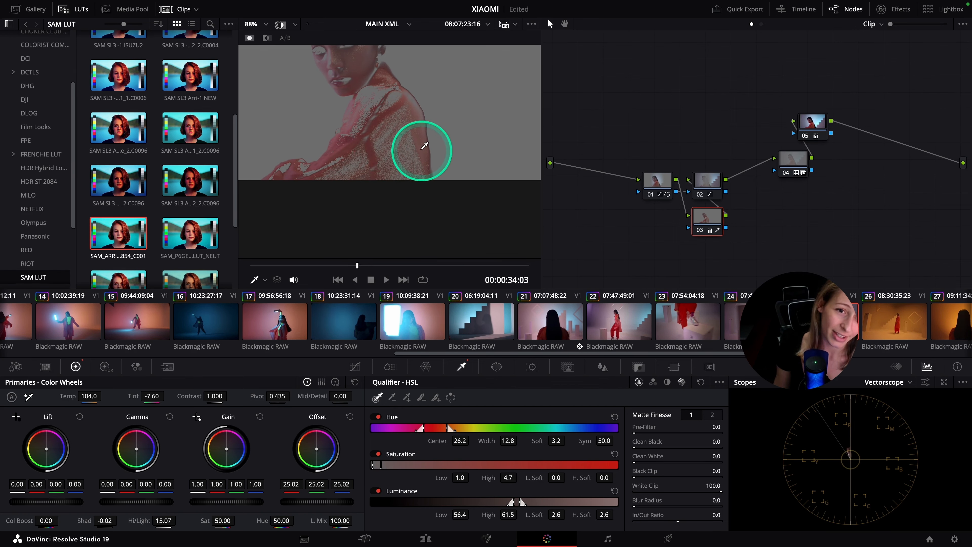
scroll(409, 192, up, 1)
drag(406, 196, 425, 213)
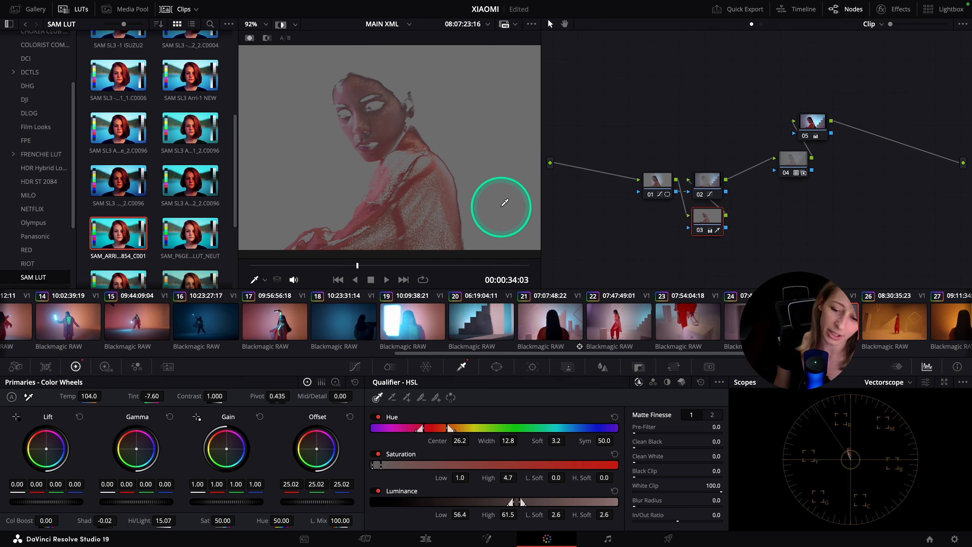
click(278, 30)
click(637, 202)
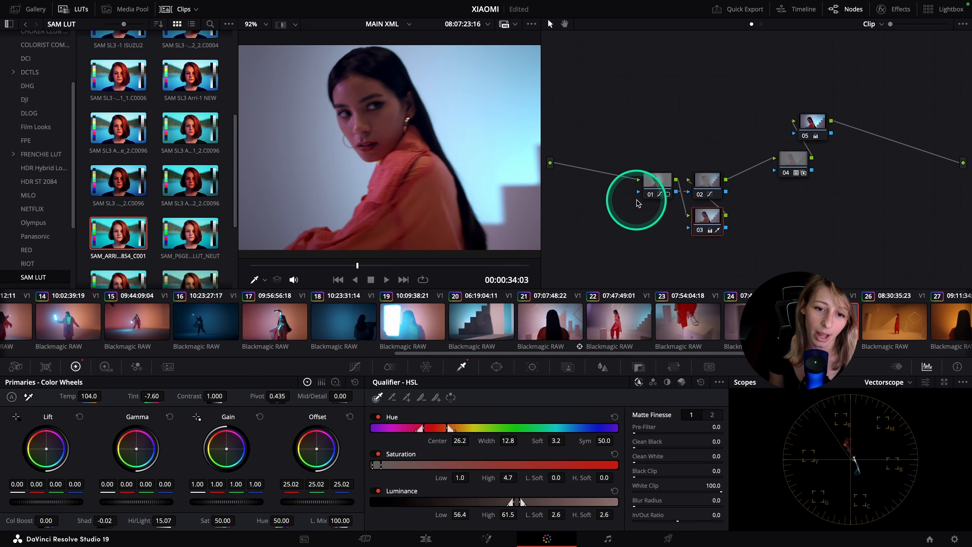
Turn off node 03 and view the whole frame of the woman without its qualified correction
click(659, 223)
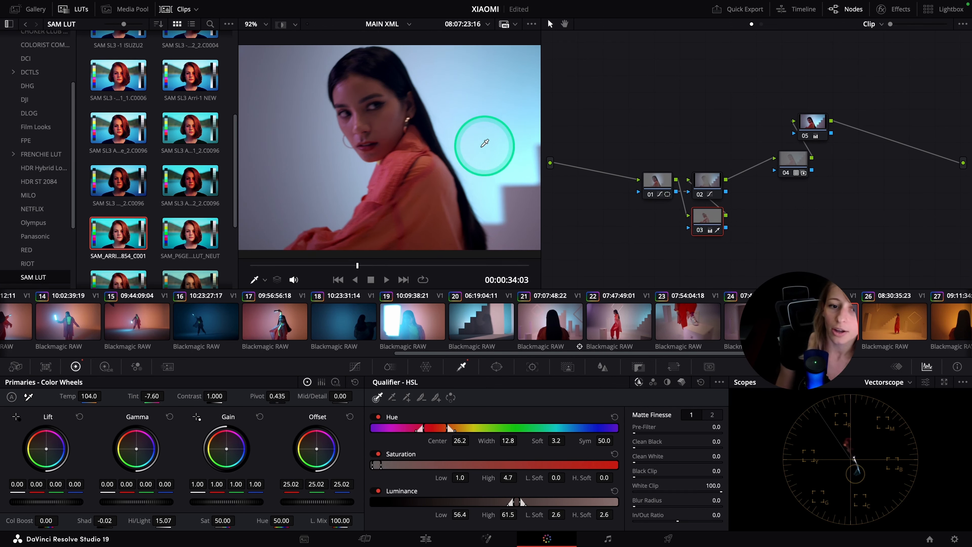
scroll(486, 147, down, 3)
drag(423, 179, 475, 178)
click(691, 237)
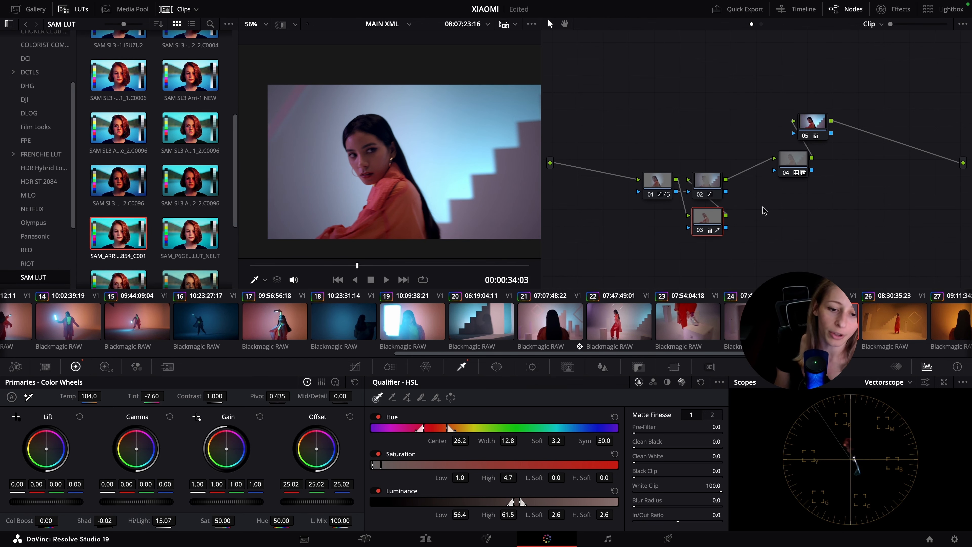
Switch to the MAIN XML copy timeline, hide the gallery and frame the ungraded shot of the woman in the viewer
click(551, 269)
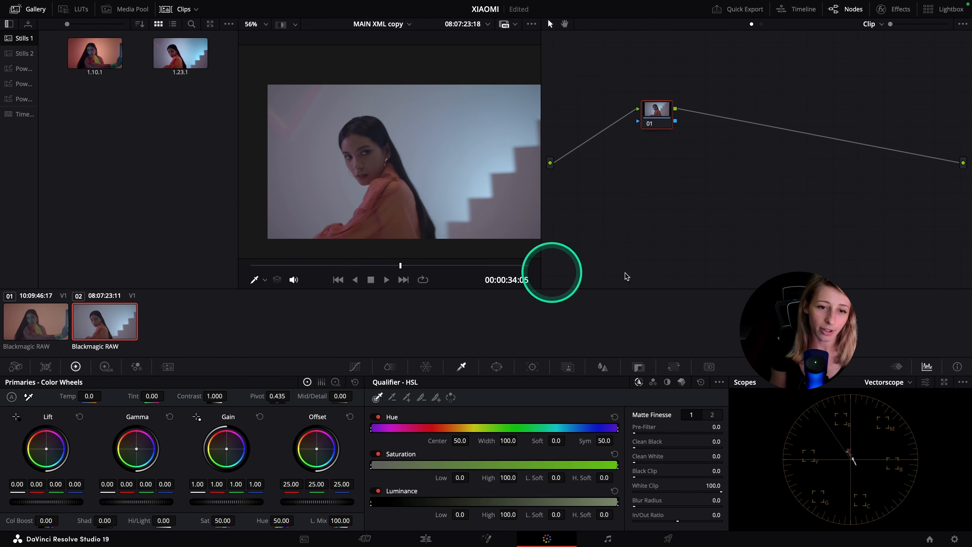
click(742, 273)
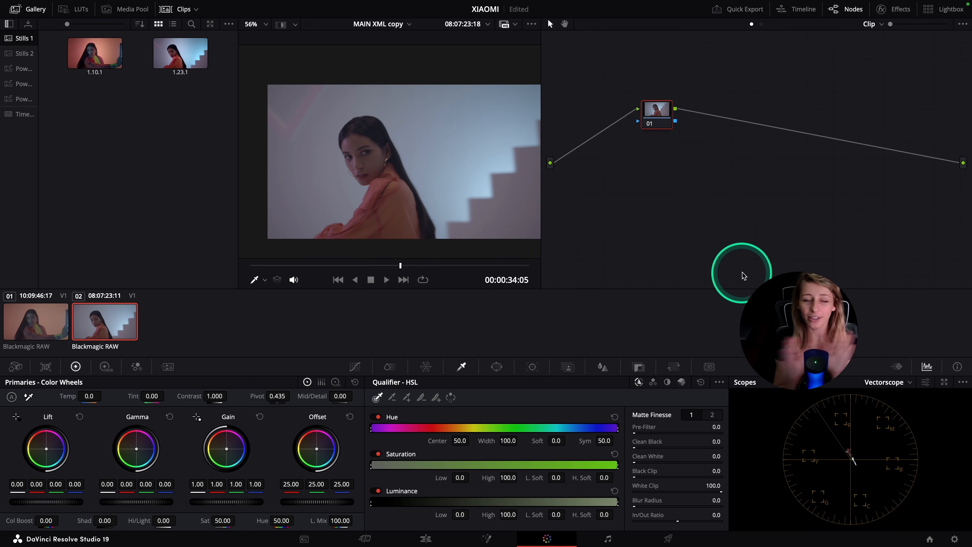
click(31, 9)
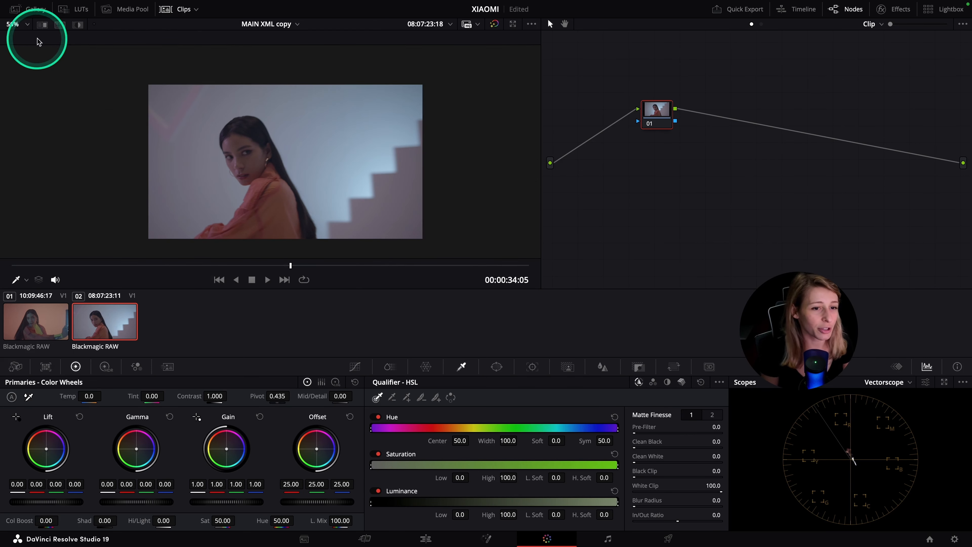
scroll(159, 163, up, 5)
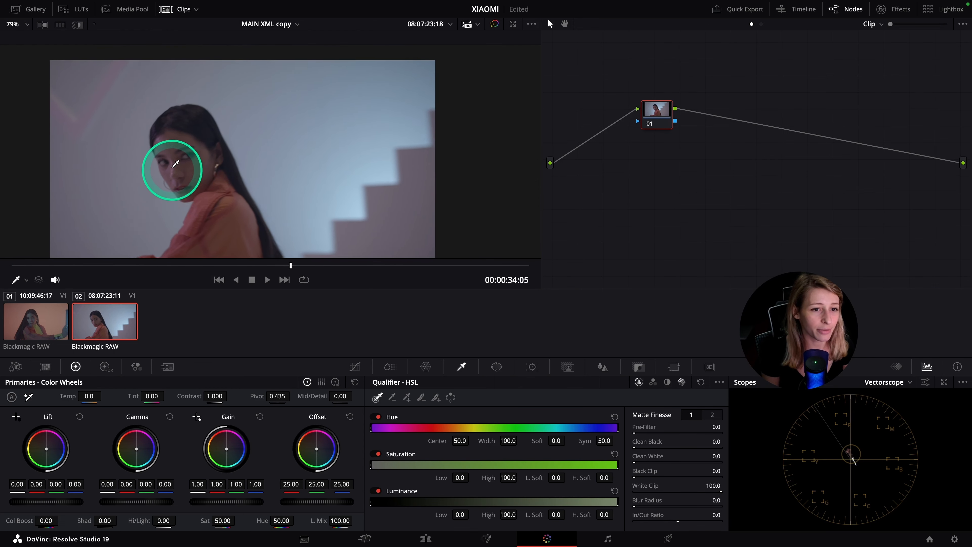
scroll(172, 168, down, 2)
scroll(177, 169, up, 2)
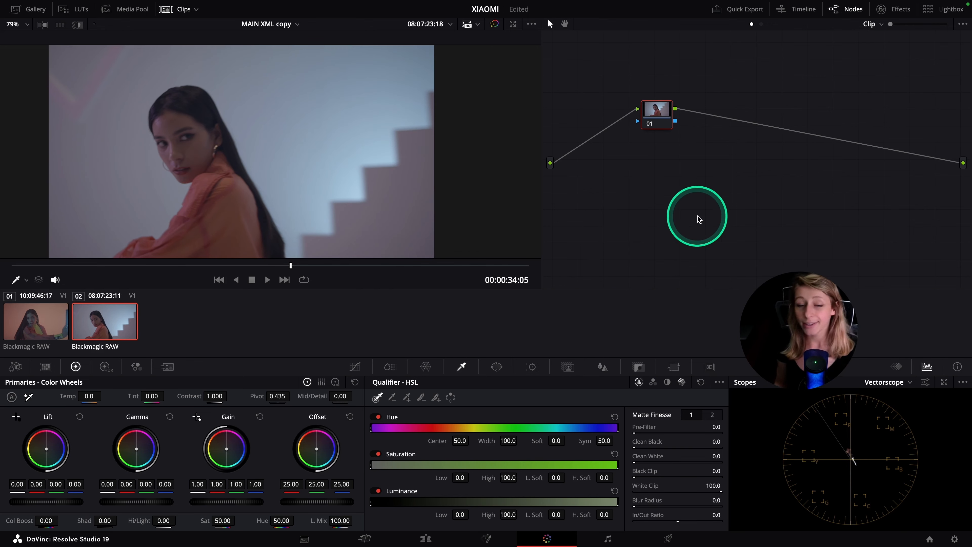
Set the project's timeline color space to DaVinci WG/Intermediate and choose a separate output color space
click(954, 539)
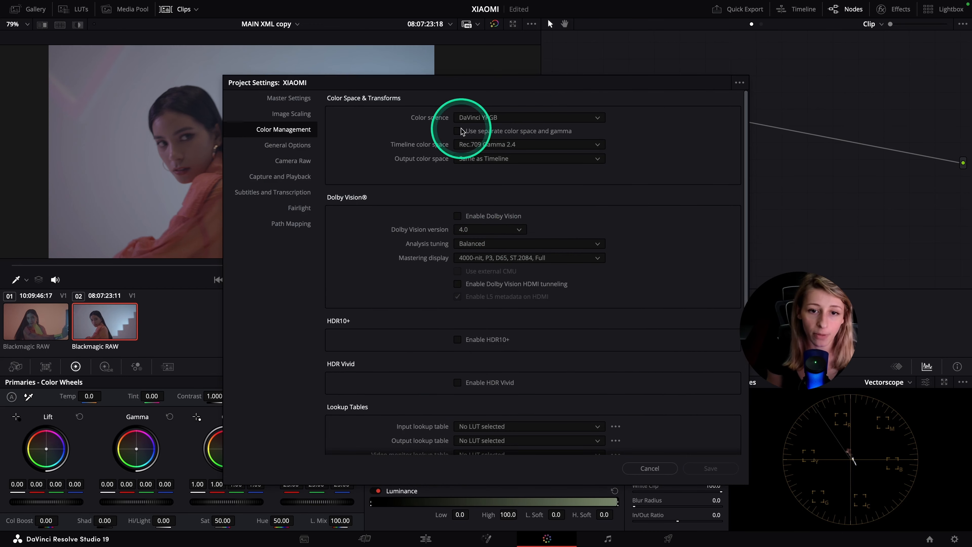
click(521, 145)
scroll(522, 145, up, 10)
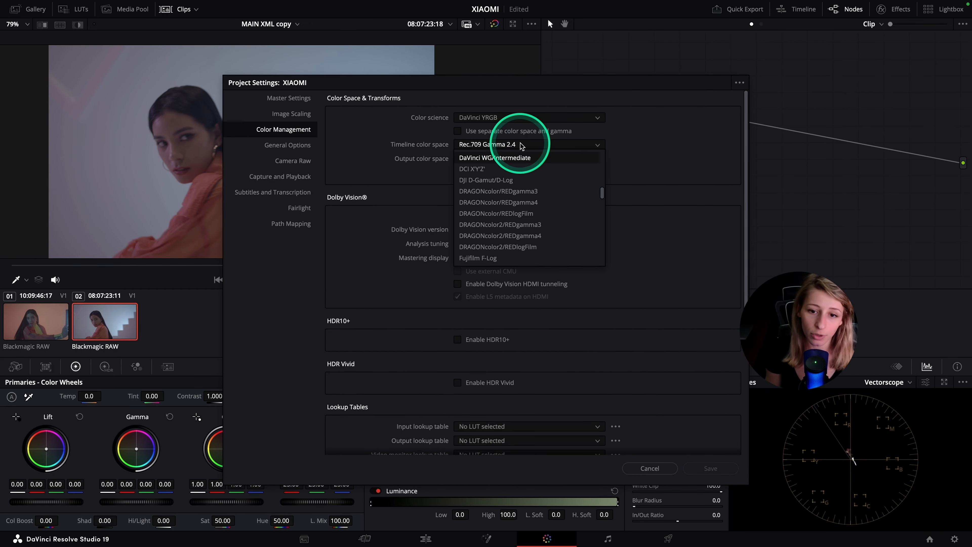
click(508, 159)
click(508, 159)
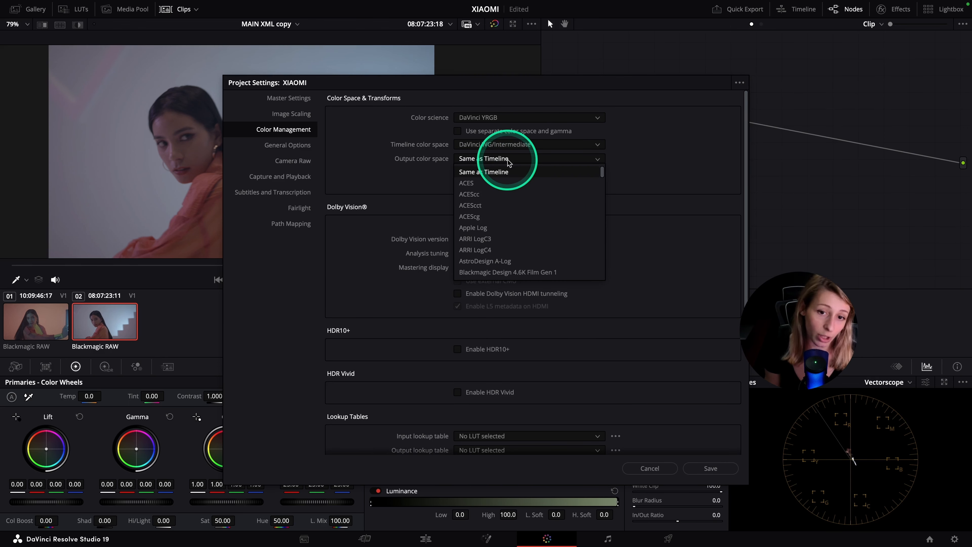
scroll(513, 163, down, 10)
click(499, 254)
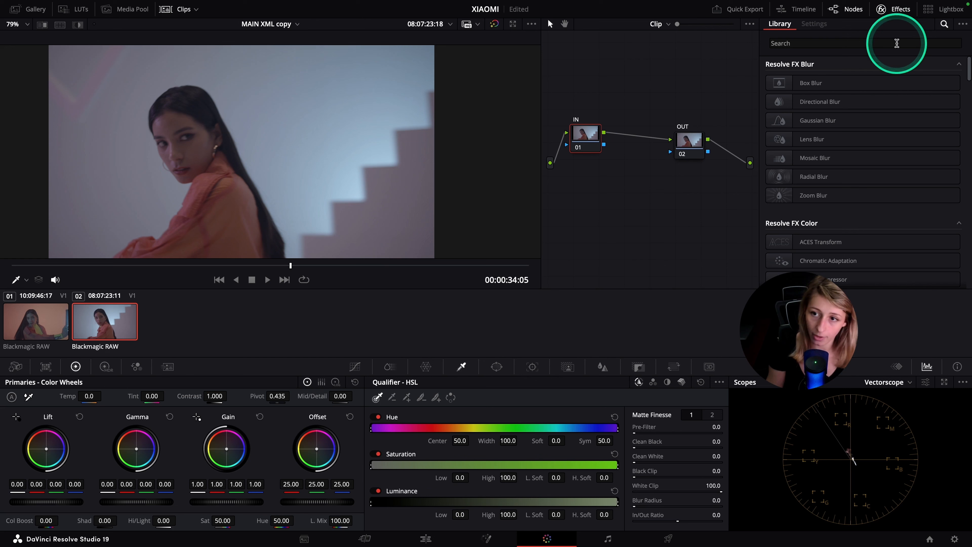
Apply Color Space Transform to the IN node with input color space Blackmagic Design Pocket 4K Film Gen 4 and input gamma Pocket 6K Film Gen 4
click(897, 43)
text(colo)
drag(840, 150, 585, 133)
click(864, 94)
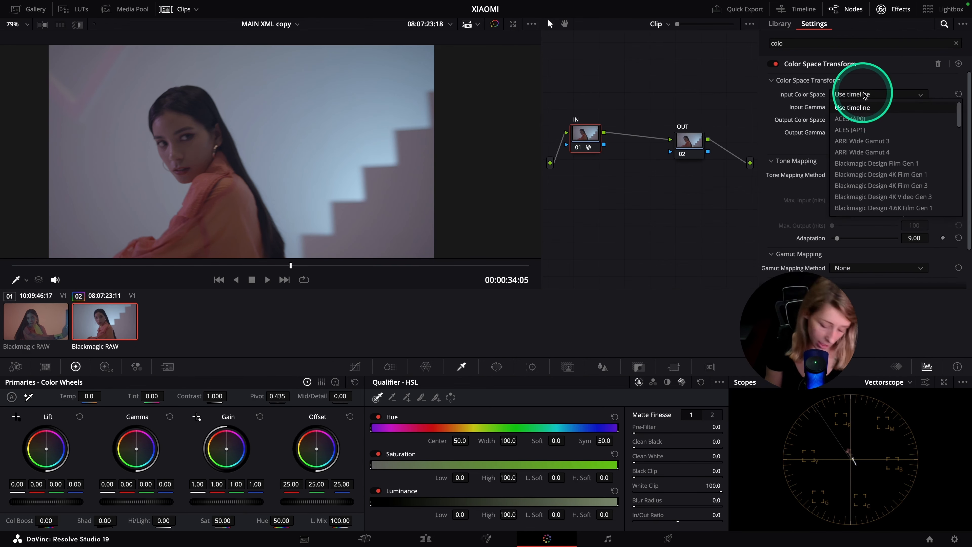
scroll(919, 161, down, 5)
click(892, 174)
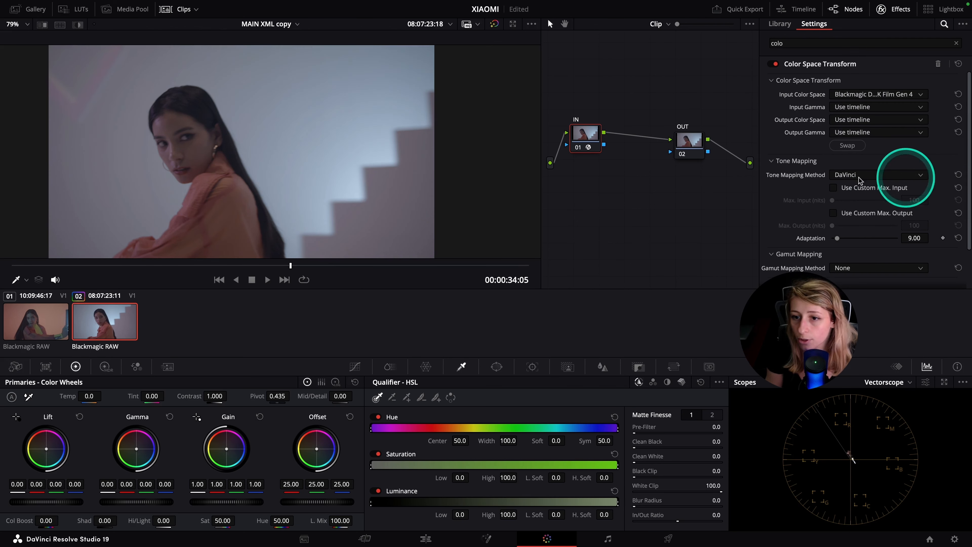
click(881, 107)
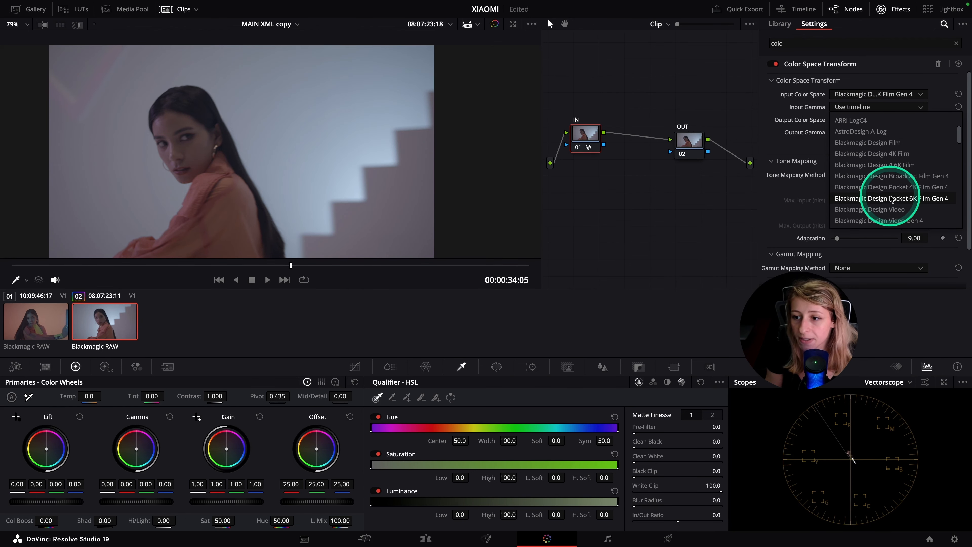
click(914, 198)
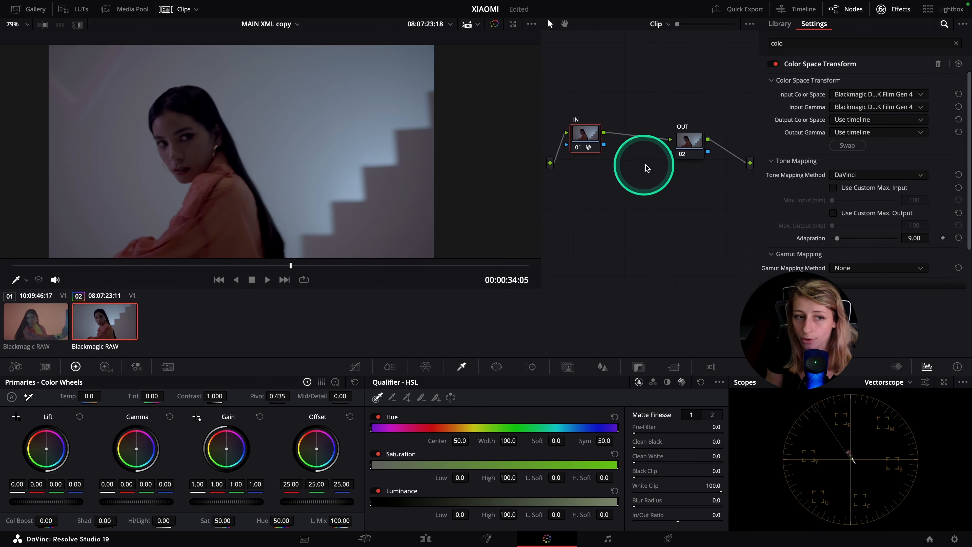
Set the IN transform's output color space to DaVinci Wide Gamut and its output gamma to DaVinci Intermediate
click(897, 123)
scroll(888, 163, down, 10)
click(877, 223)
click(874, 131)
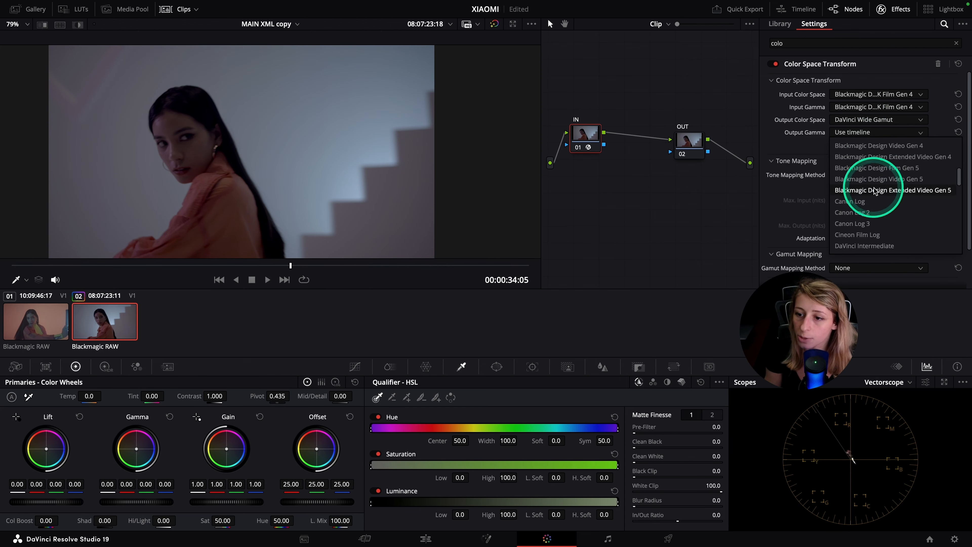
click(869, 234)
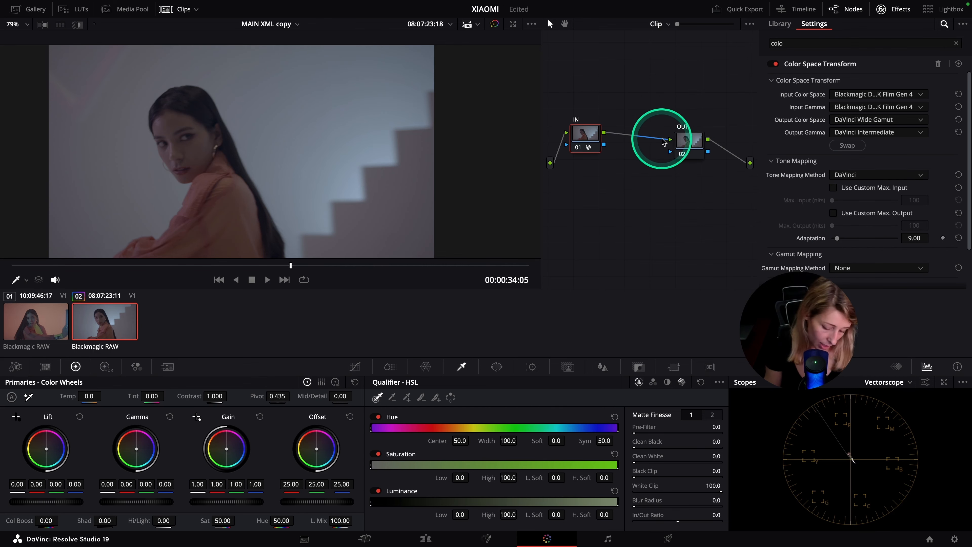
Copy the IN node's transform onto the last node, swap its input and output spaces, and relabel the node OUT
click(695, 140)
drag(695, 140, 693, 143)
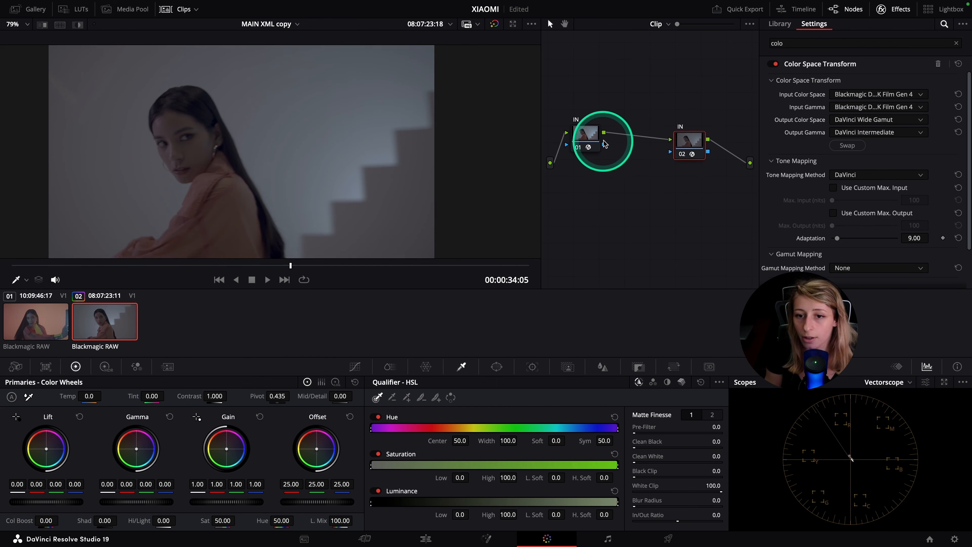
click(847, 145)
right_click(680, 136)
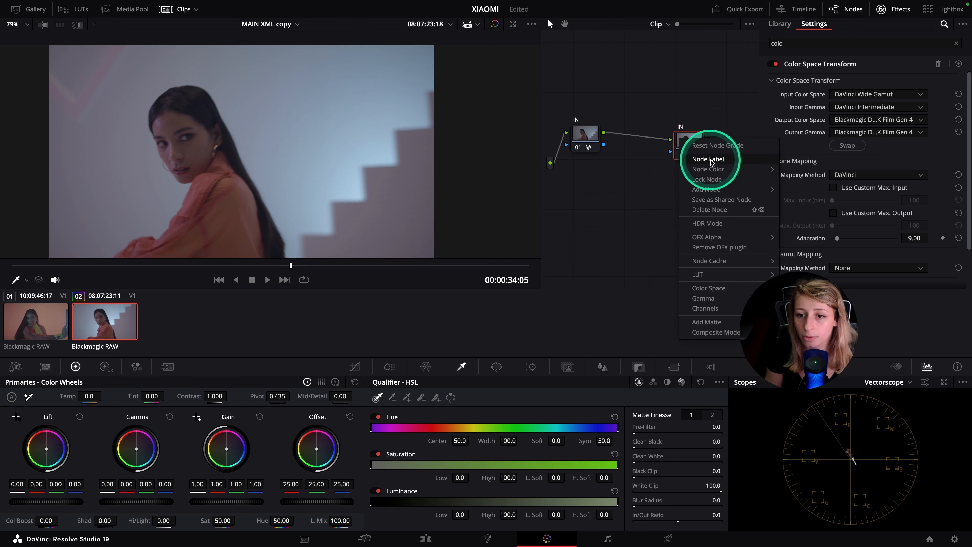
click(710, 164)
Set the tone mapping method of the IN node's Color Space Transform to None
click(586, 134)
click(857, 175)
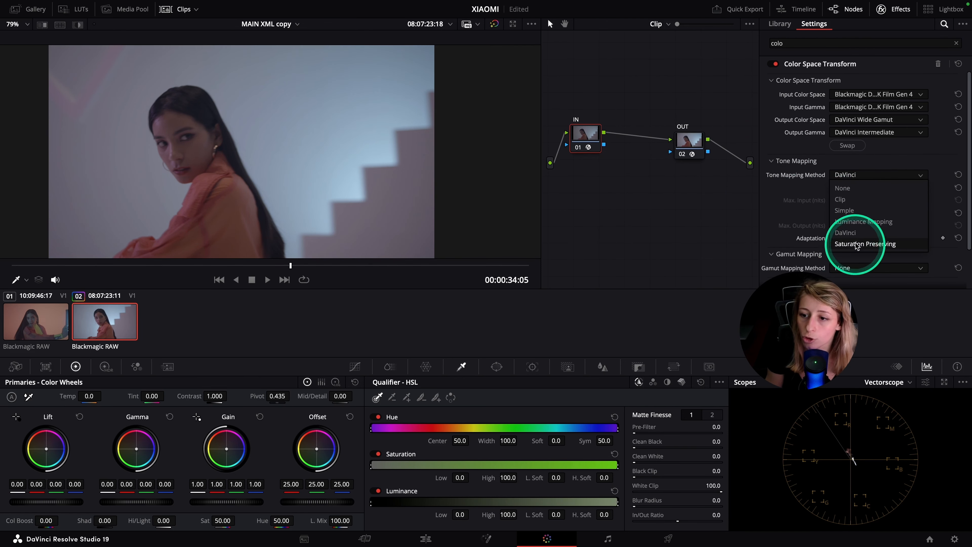
click(843, 187)
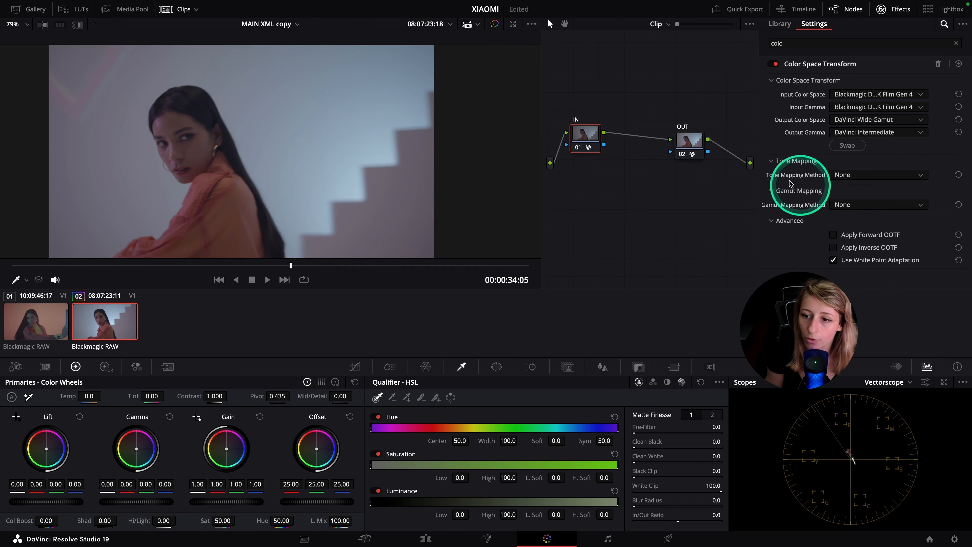
Set the OUT node's transform to output color space Rec.709 and output gamma Gamma 2.4
click(689, 145)
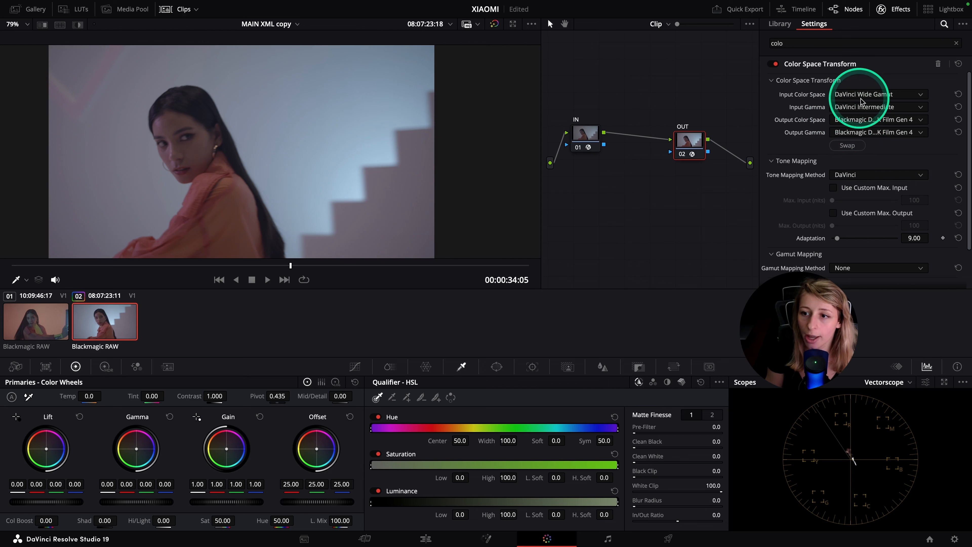
click(859, 120)
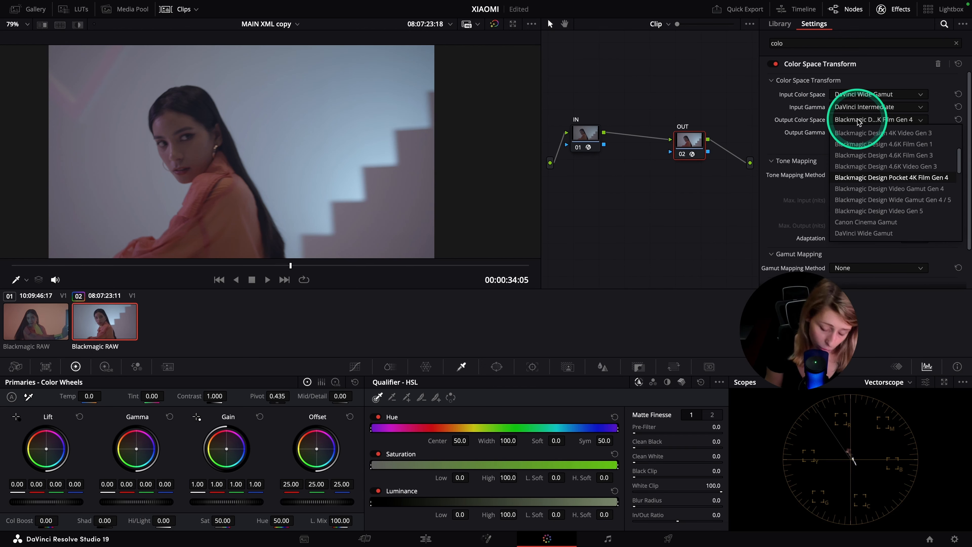
scroll(855, 230, down, 8)
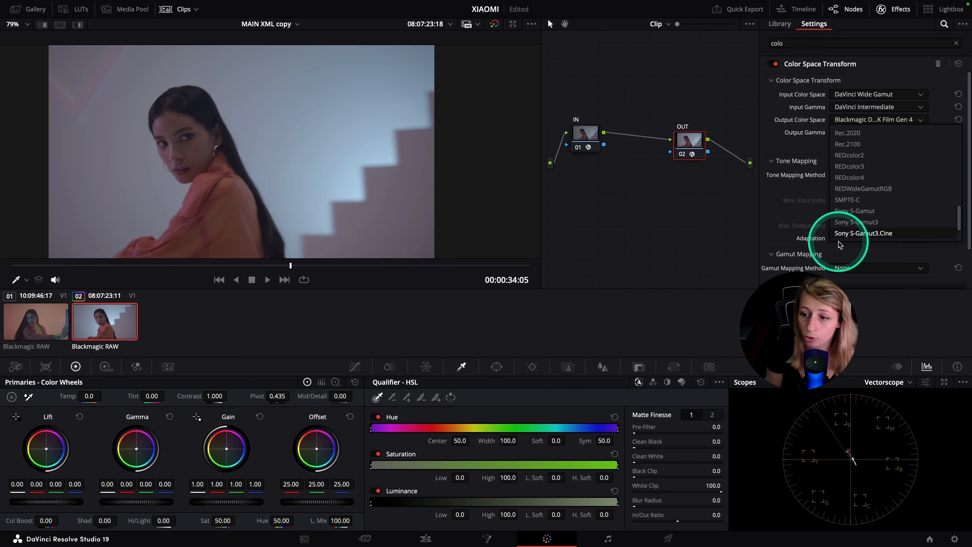
click(856, 133)
click(857, 133)
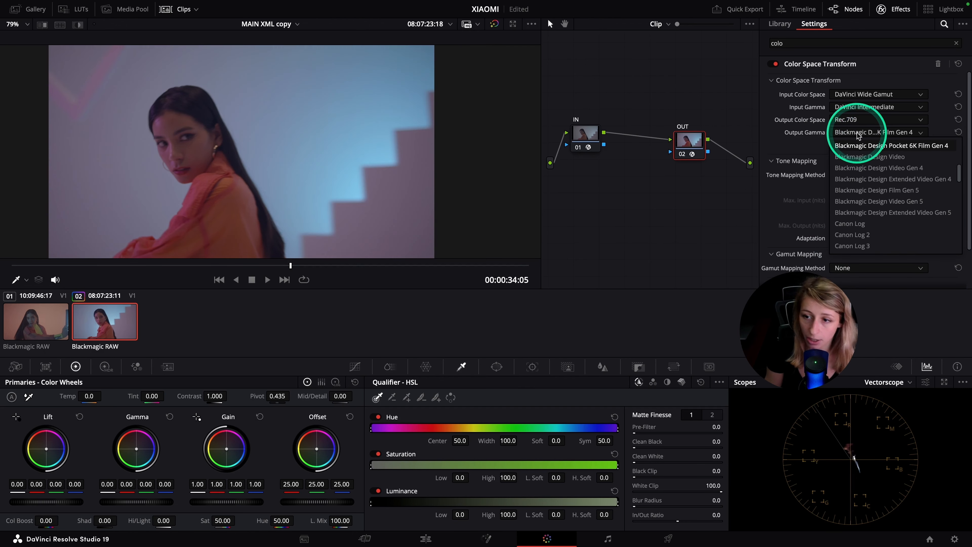
scroll(859, 173, down, 2)
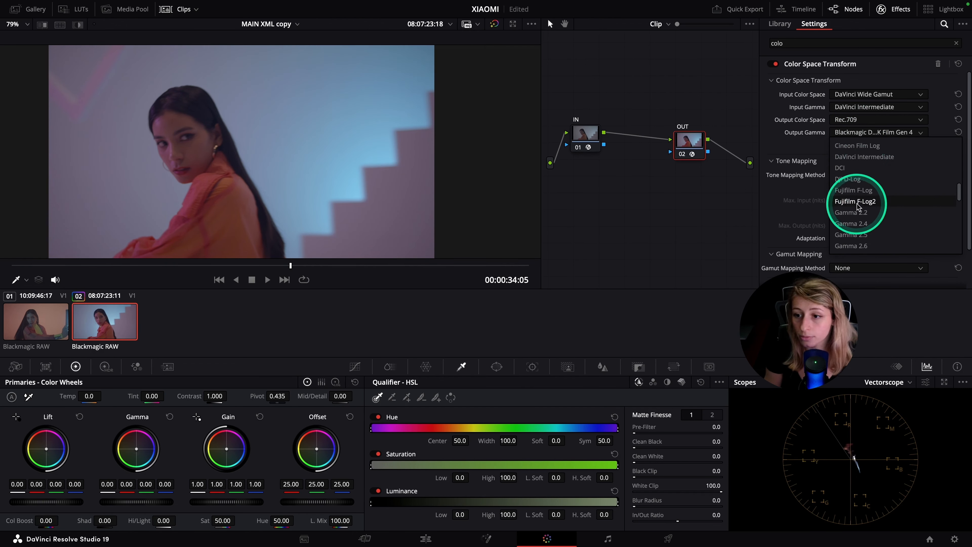
click(857, 215)
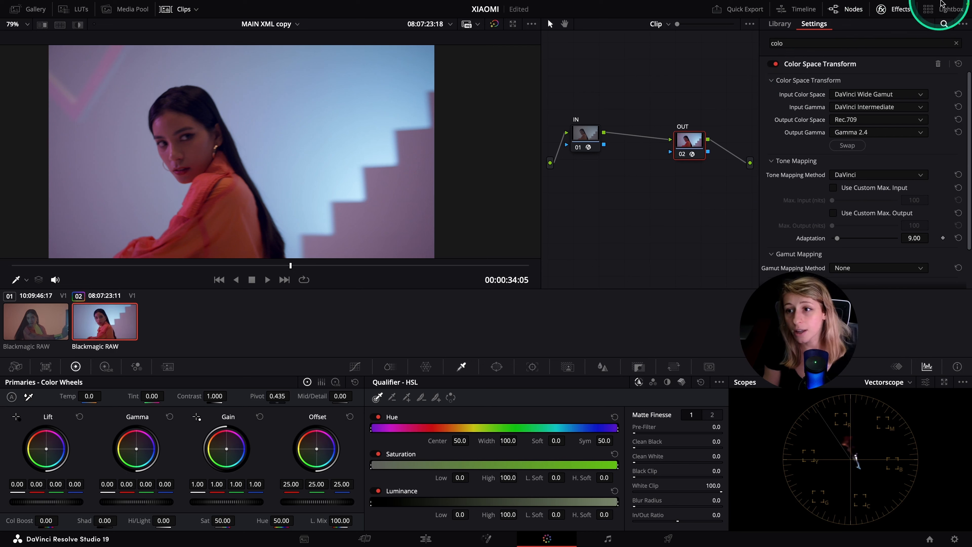
Hide the effects library and add a serial node labelled BALANCE between IN and OUT
click(892, 9)
drag(733, 145, 761, 139)
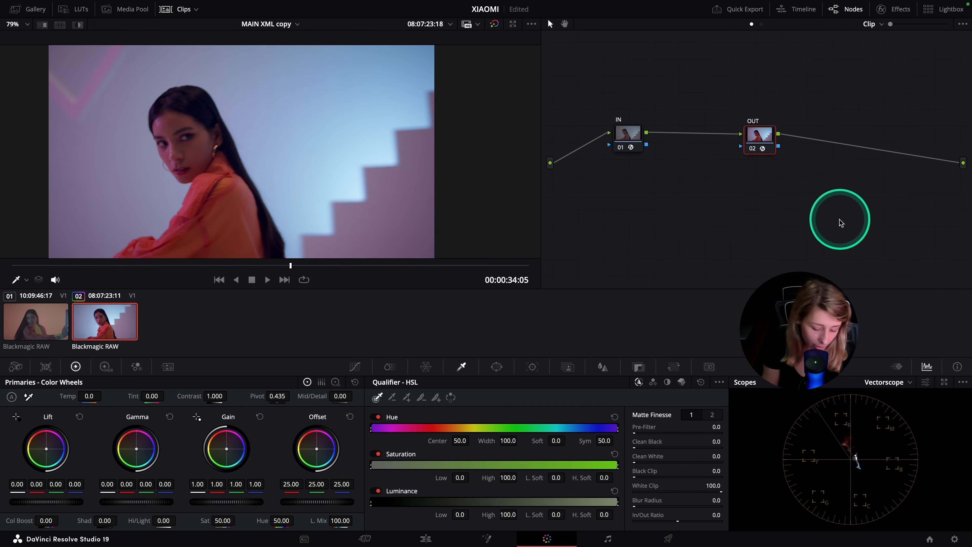
click(631, 141)
key(alt+s)
drag(679, 137, 677, 170)
right_click(679, 170)
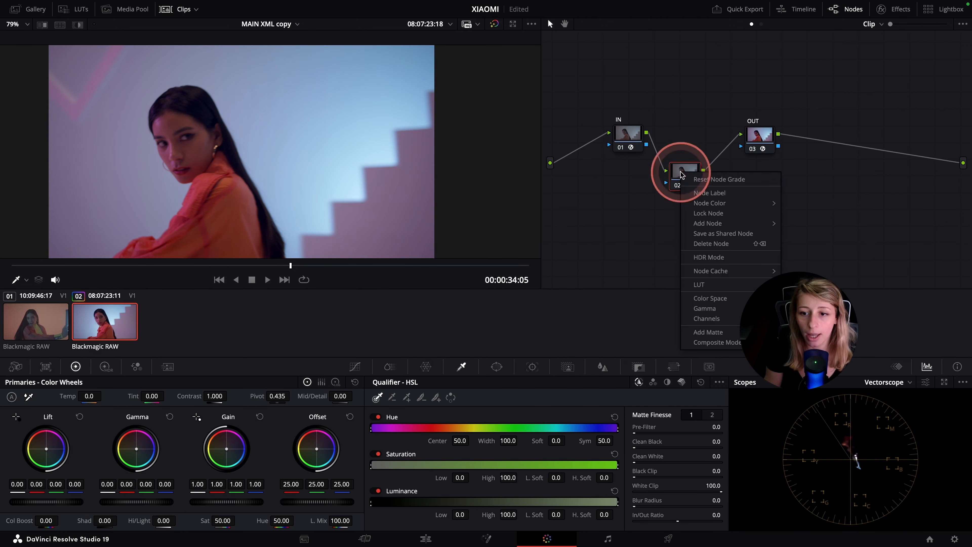
click(701, 193)
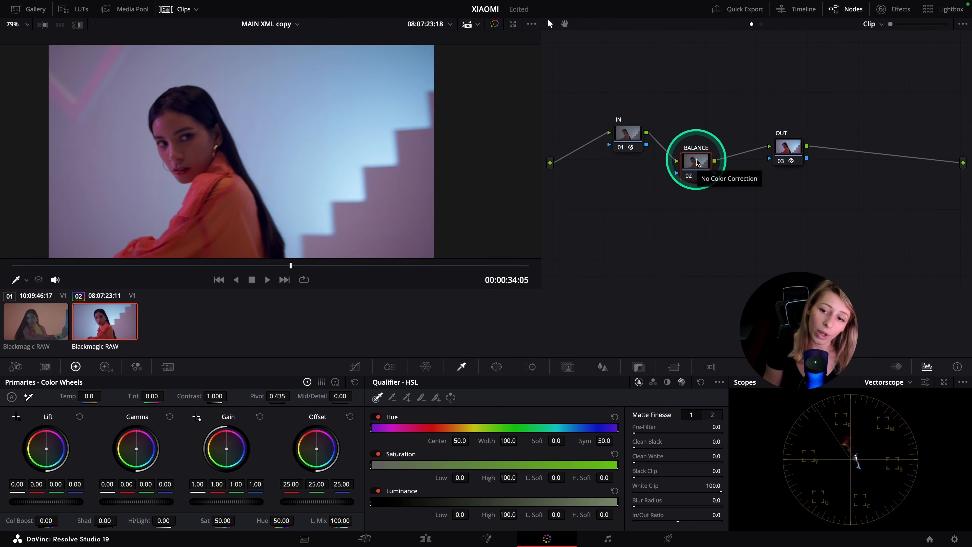
Add a parallel node below BALANCE, feeding a parallel mixer before OUT, and arrange the branches in the node graph
drag(699, 196, 702, 216)
drag(696, 161, 694, 143)
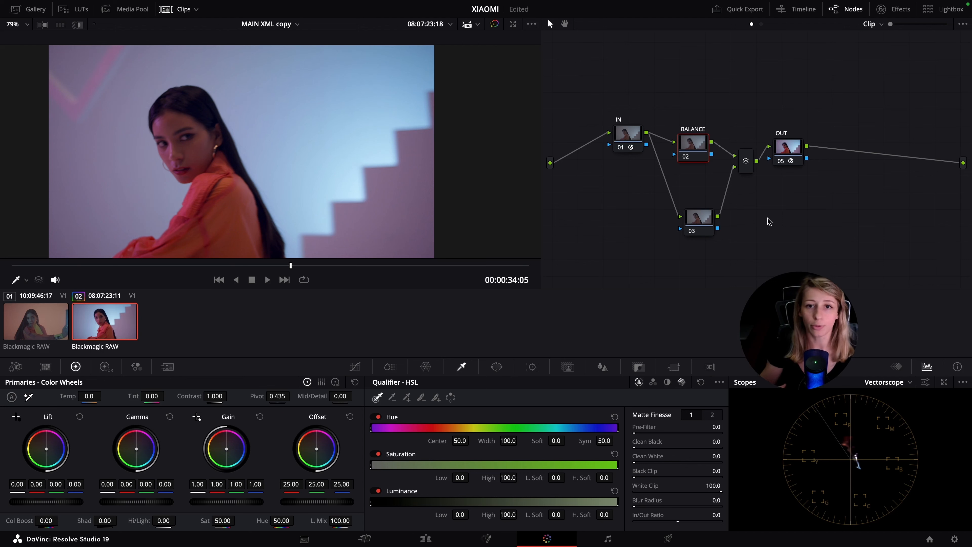
drag(689, 148, 694, 141)
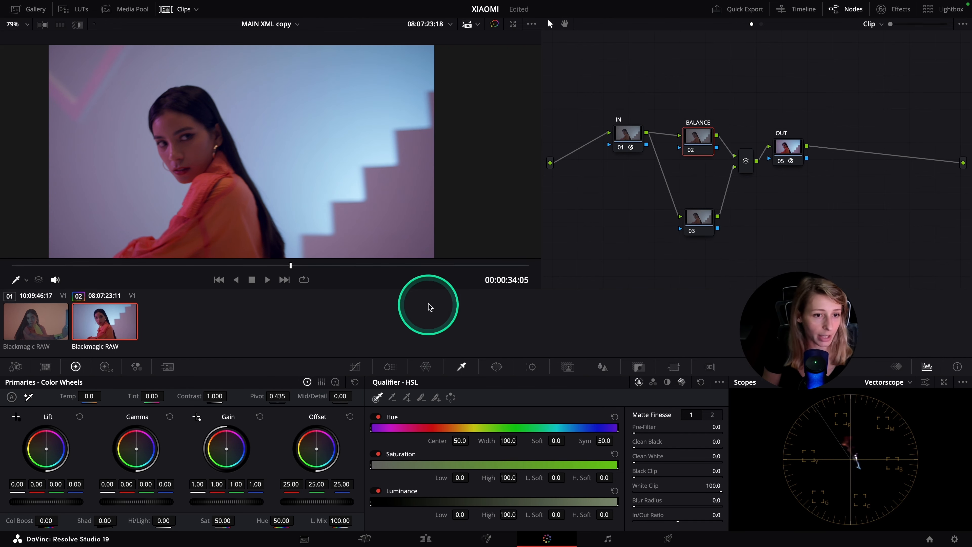
Switch the scope to Waveform and show the custom curves and HDR color wheels for the BALANCE node
click(105, 367)
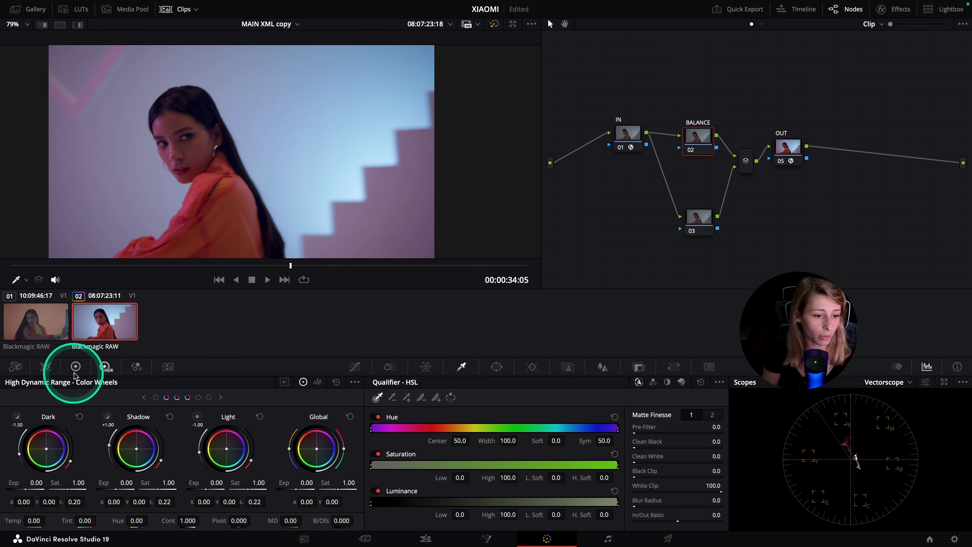
click(76, 366)
click(887, 382)
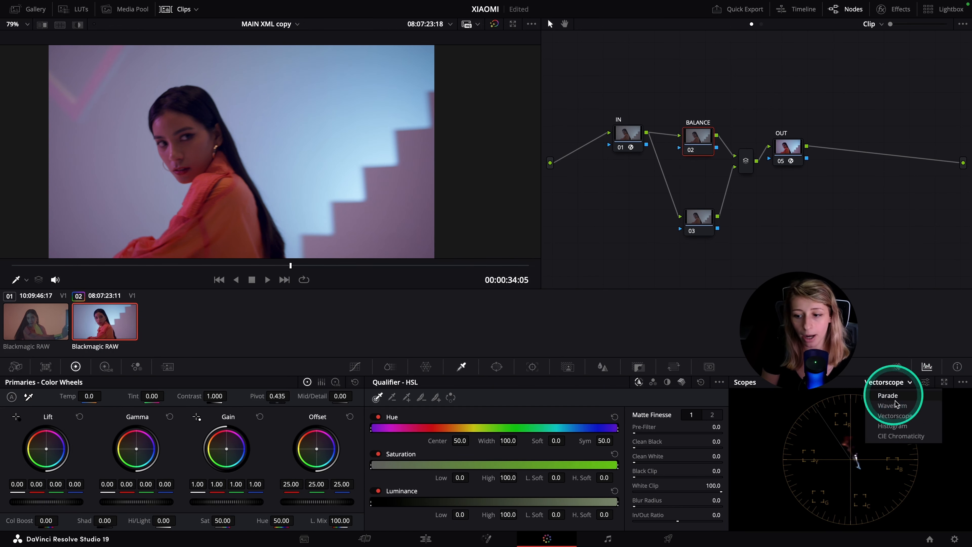
click(890, 395)
click(355, 367)
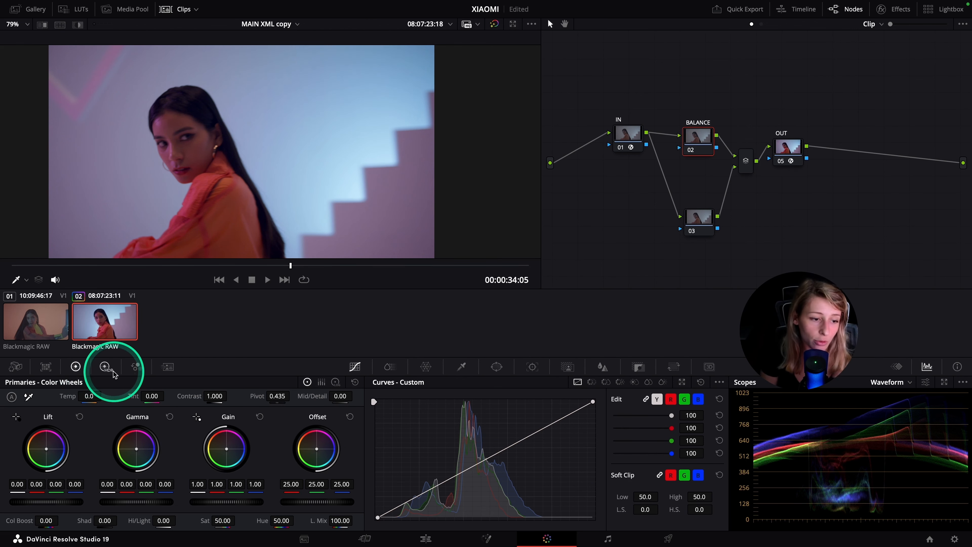
click(105, 367)
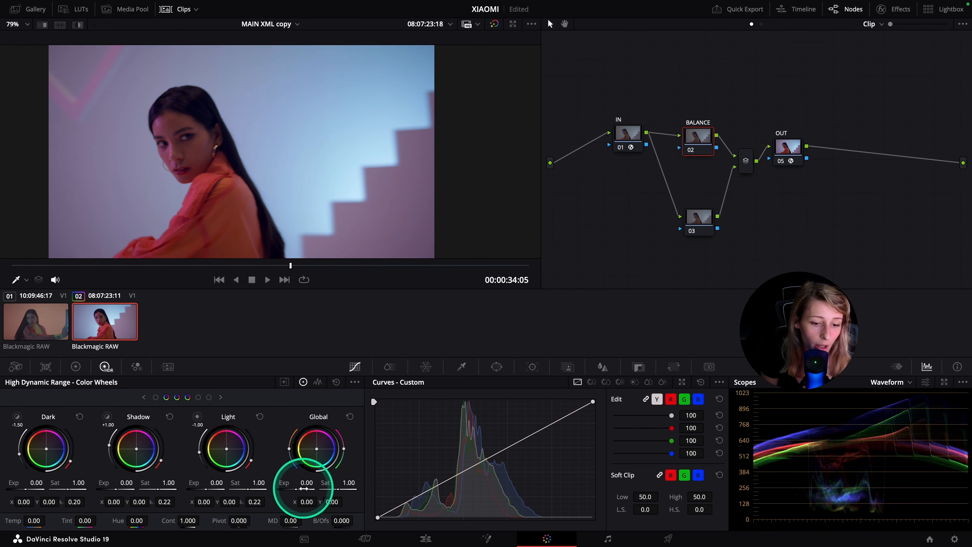
On the BALANCE node, set the HDR global exposure to 0.42 and the primaries master Lift to -0.03
drag(305, 485, 439, 492)
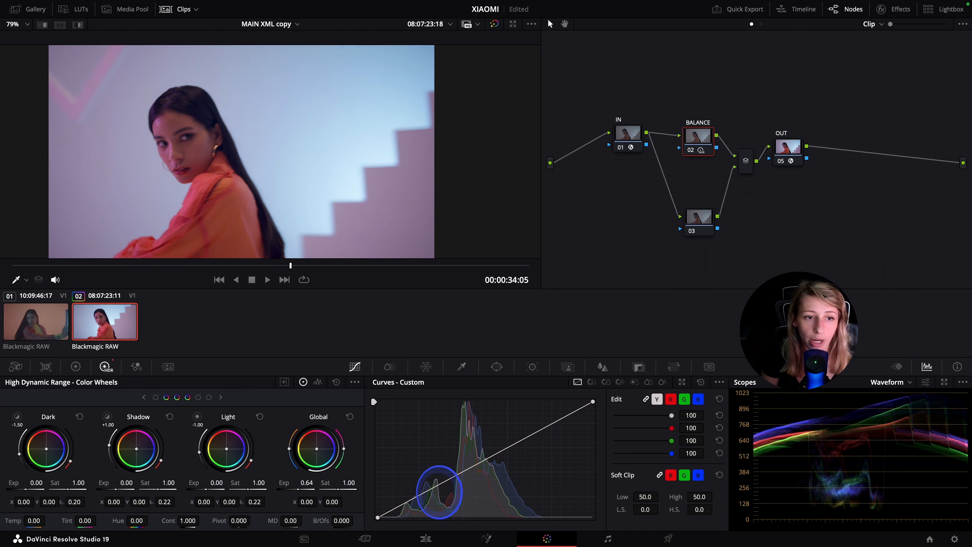
click(76, 367)
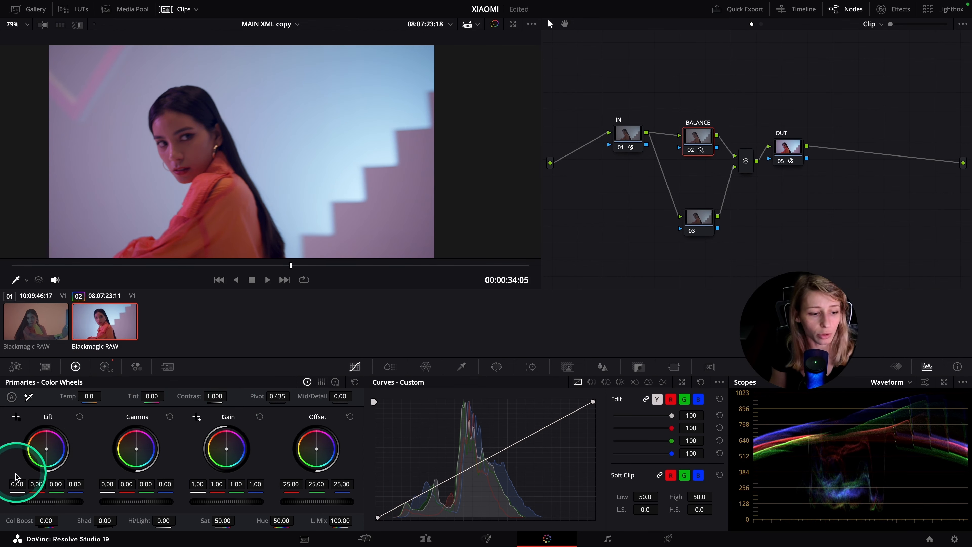
drag(23, 483, 489, 273)
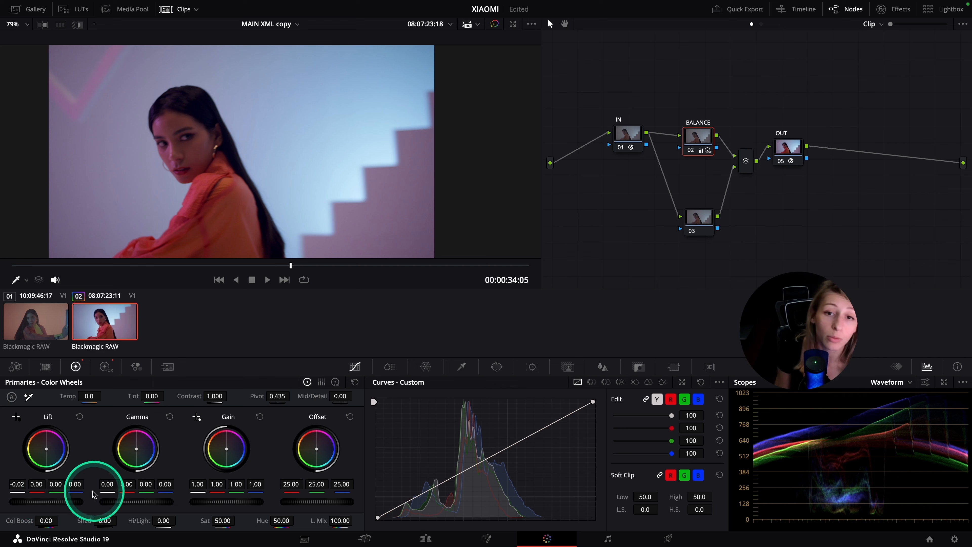
drag(279, 270, 331, 268)
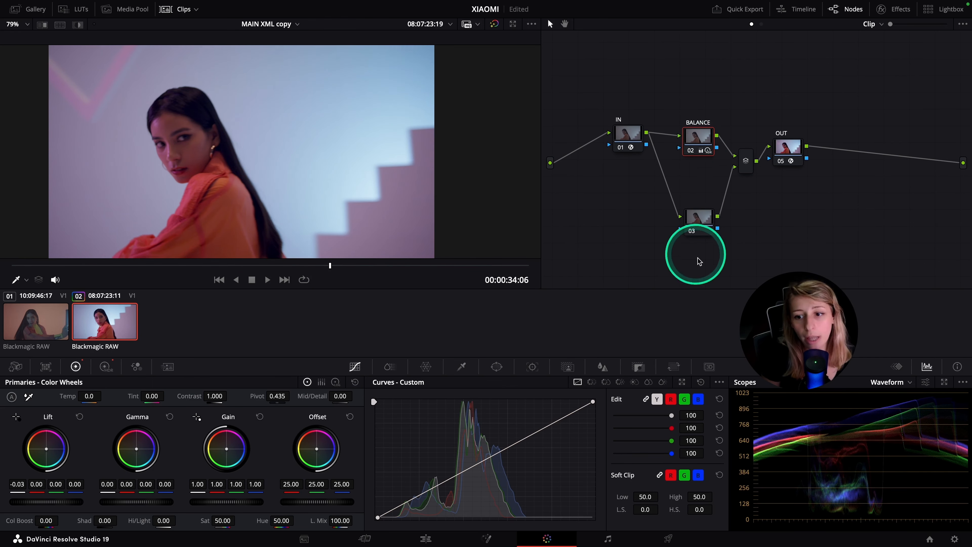
Space out the two parallel branches and add a serial node labelled CONTRAST after BALANCE
drag(696, 209, 684, 232)
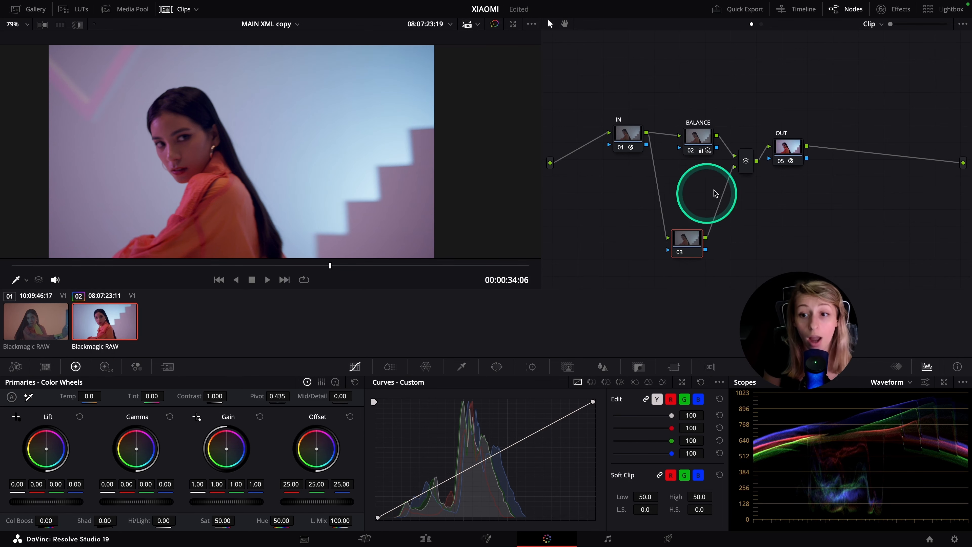
drag(699, 138, 725, 130)
key(alt+s)
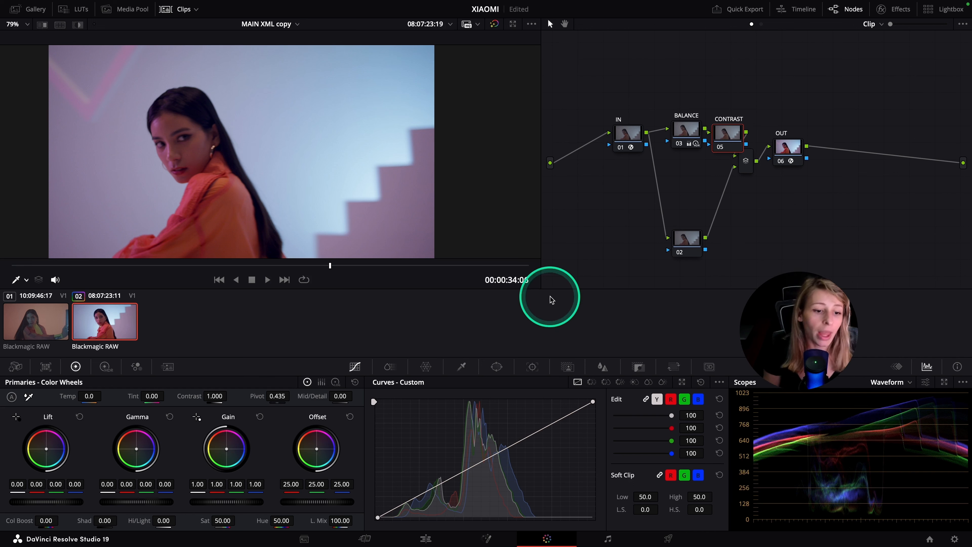
Set the CONTRAST node's pivot to 0.336 and contrast to 1.128, and check another frame of the shot
click(278, 399)
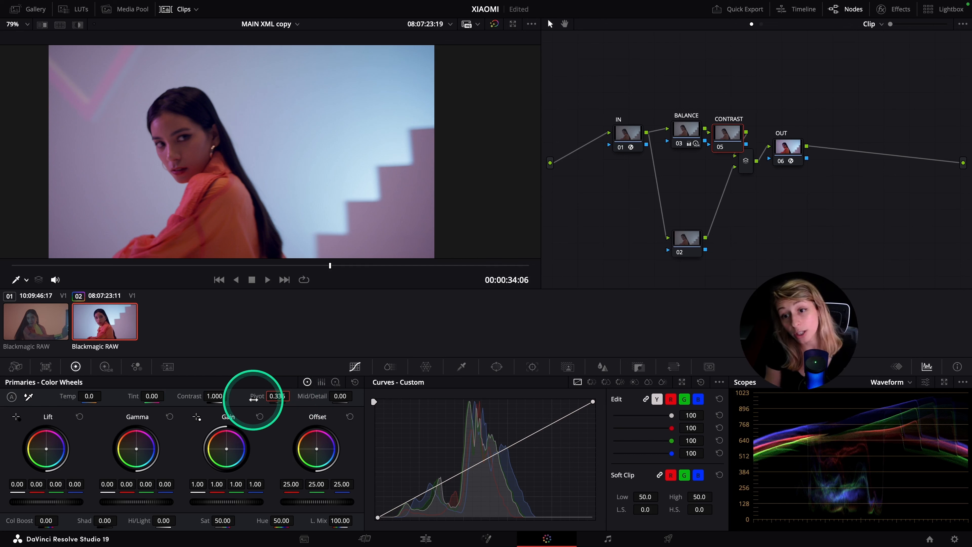
drag(191, 400, 217, 401)
drag(325, 269, 300, 277)
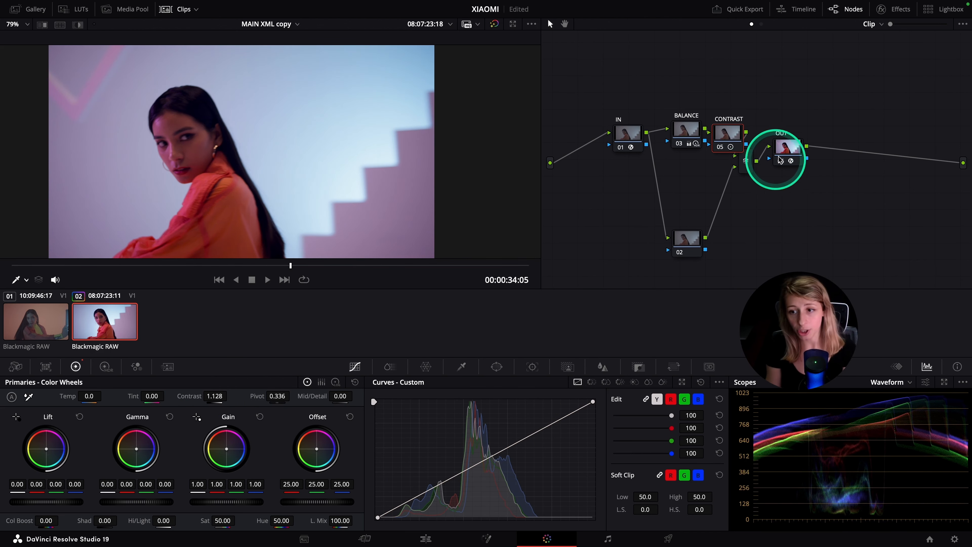
Move OUT further along the node graph, lower the second parallel branch's node and label that node SPLIT
drag(783, 145, 817, 145)
drag(688, 245, 692, 265)
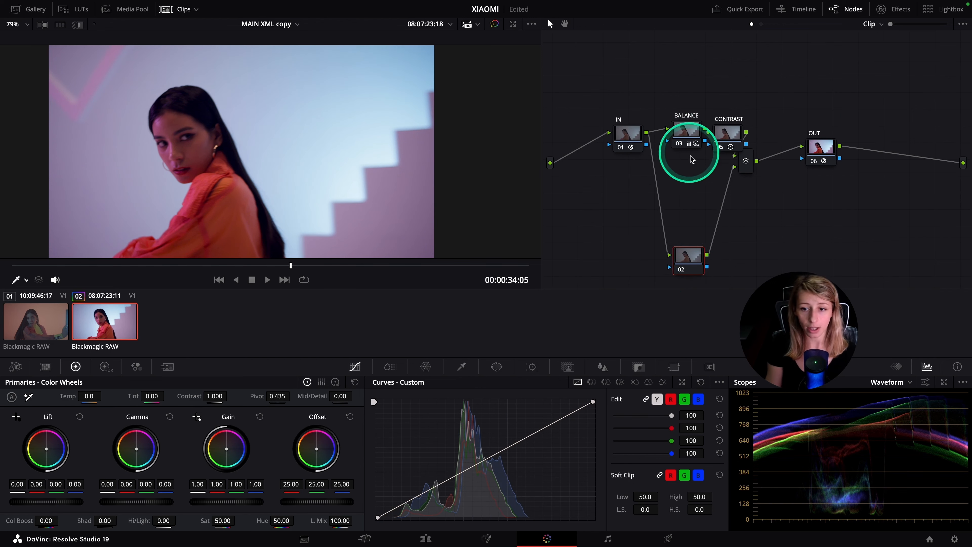
text(HUE)
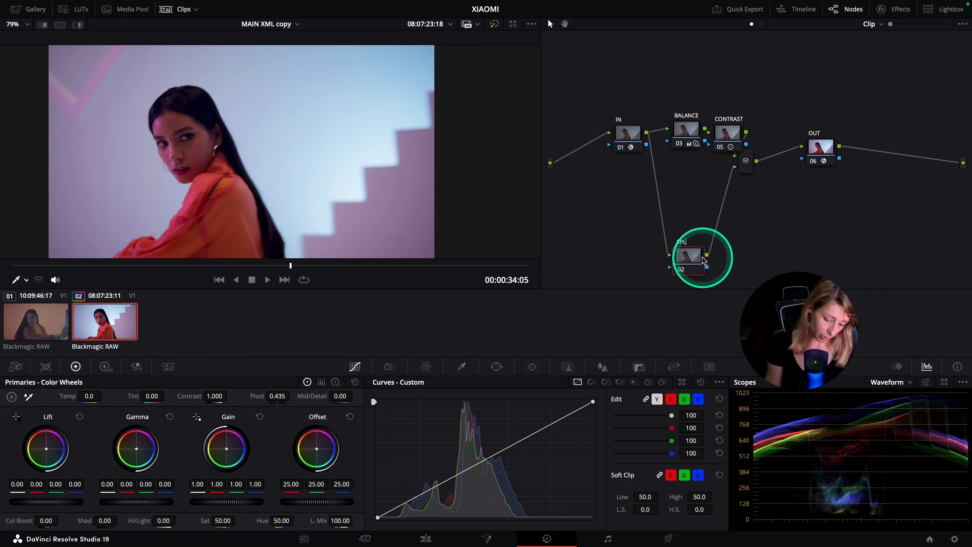
text(IT)
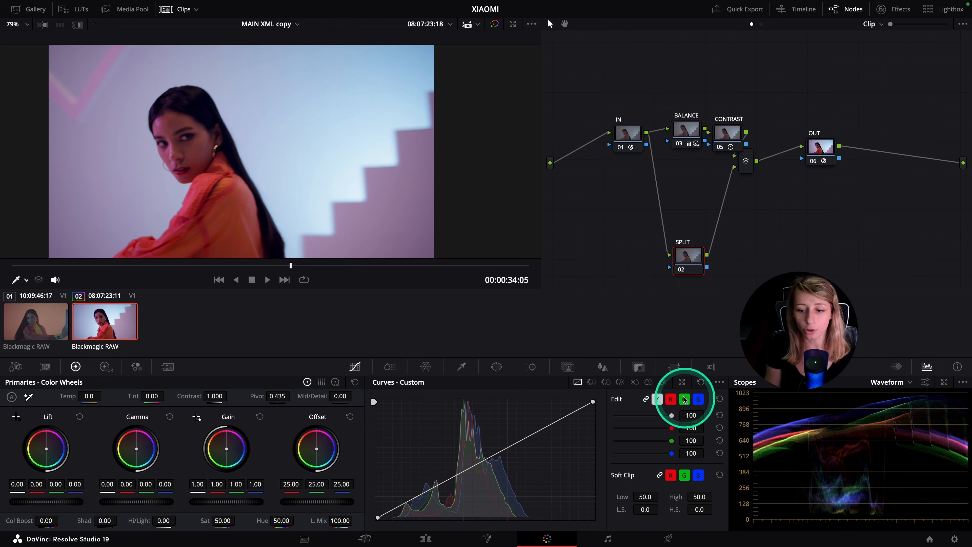
In SPLIT's enlarged custom curves, anchor the red curve in the lower midtones and pull its shadows slightly down
click(683, 381)
click(833, 216)
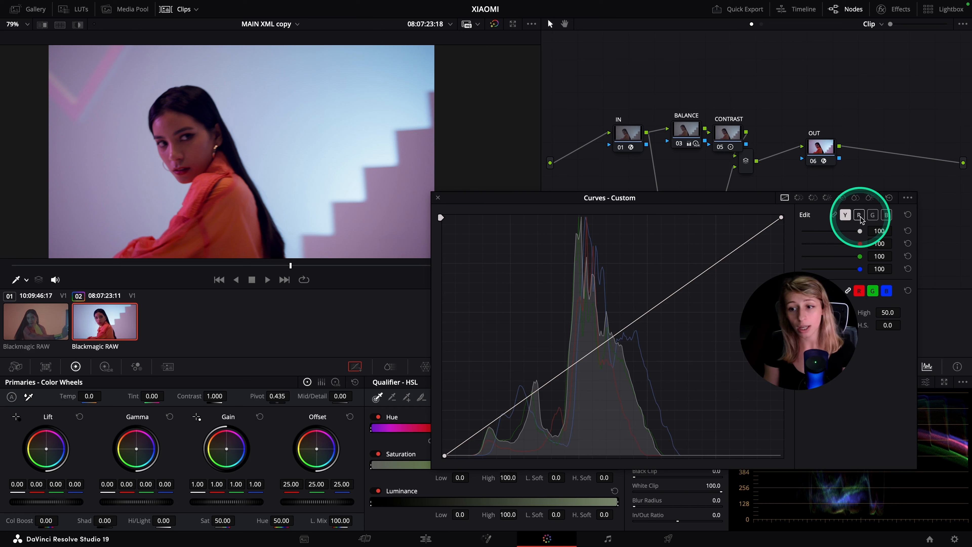
click(859, 215)
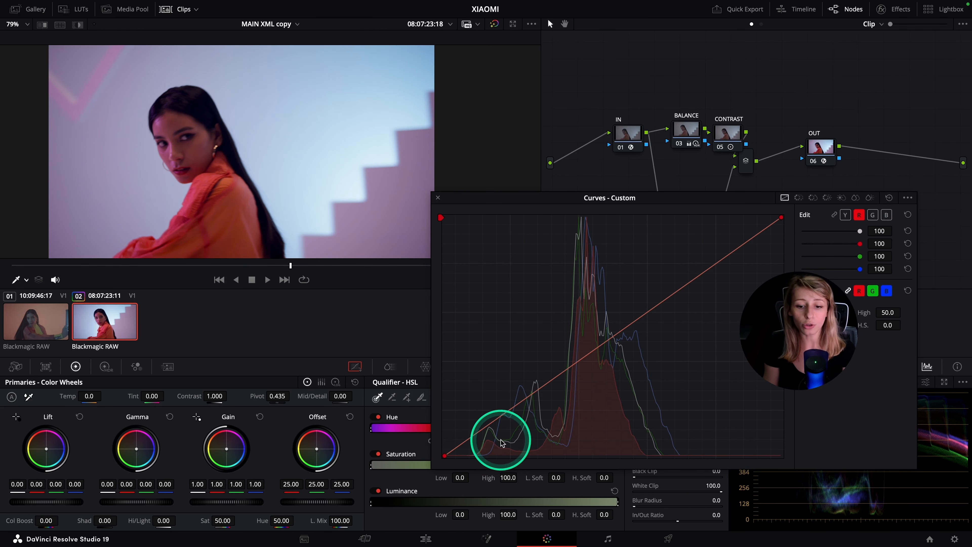
click(539, 388)
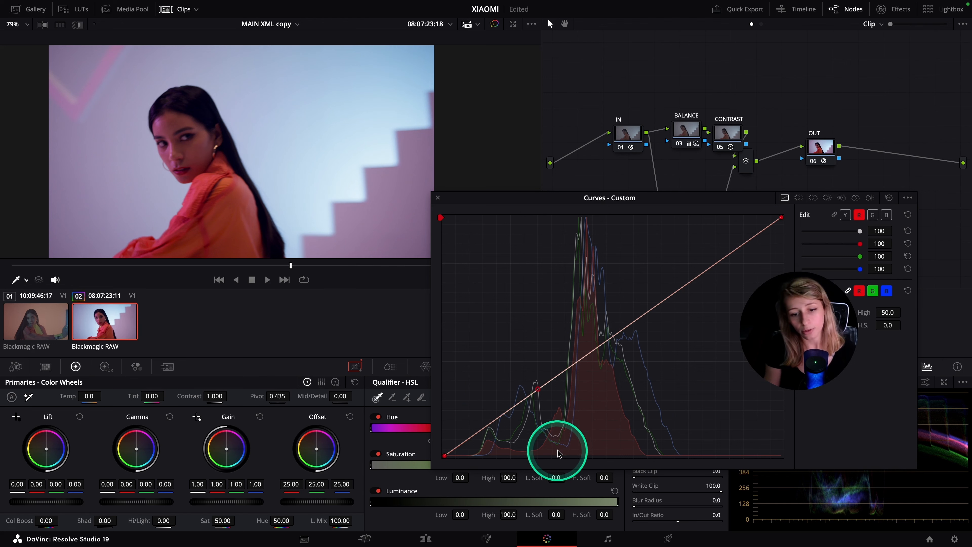
click(493, 423)
drag(493, 422, 492, 423)
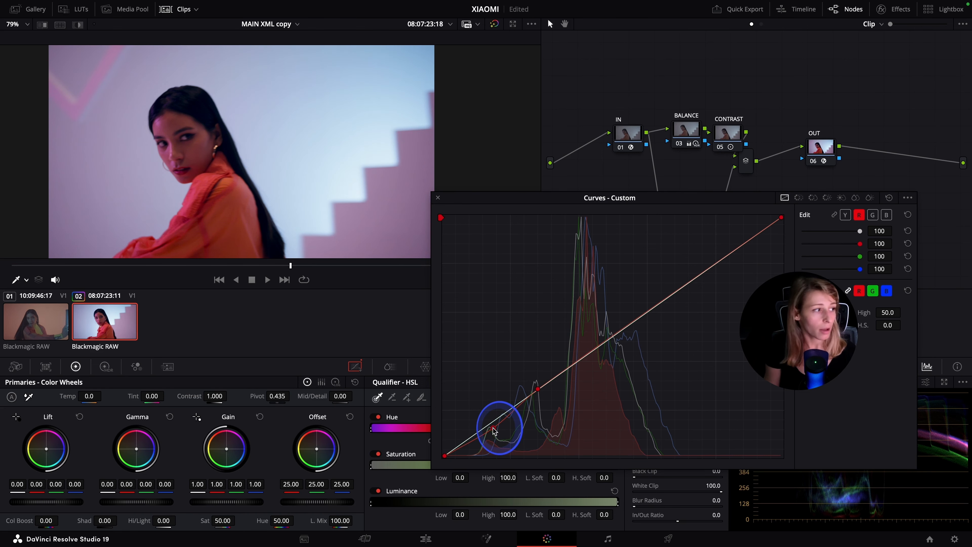
Fine-tune the red curve's shadow point close to the diagonal, checking the picture full screen before and after
key(ctrl+f)
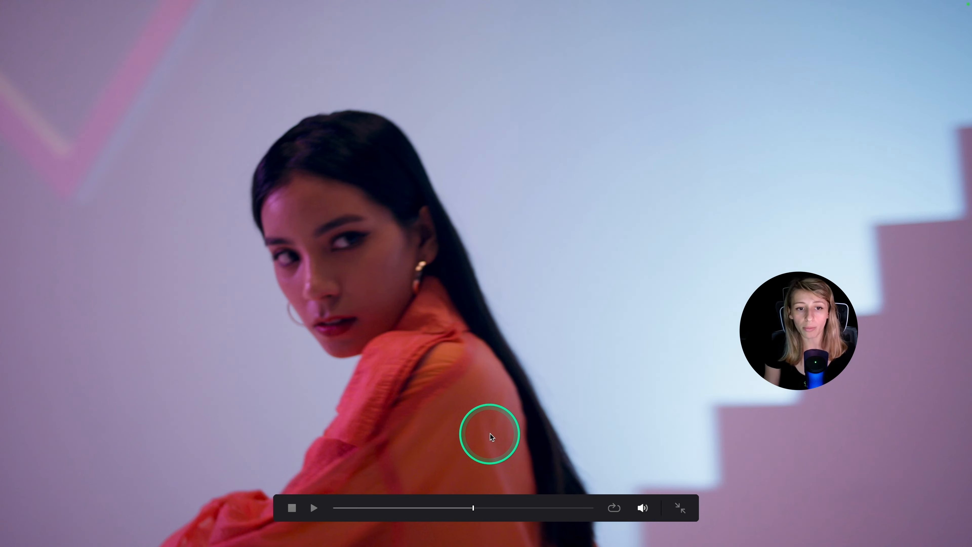
key(Escape)
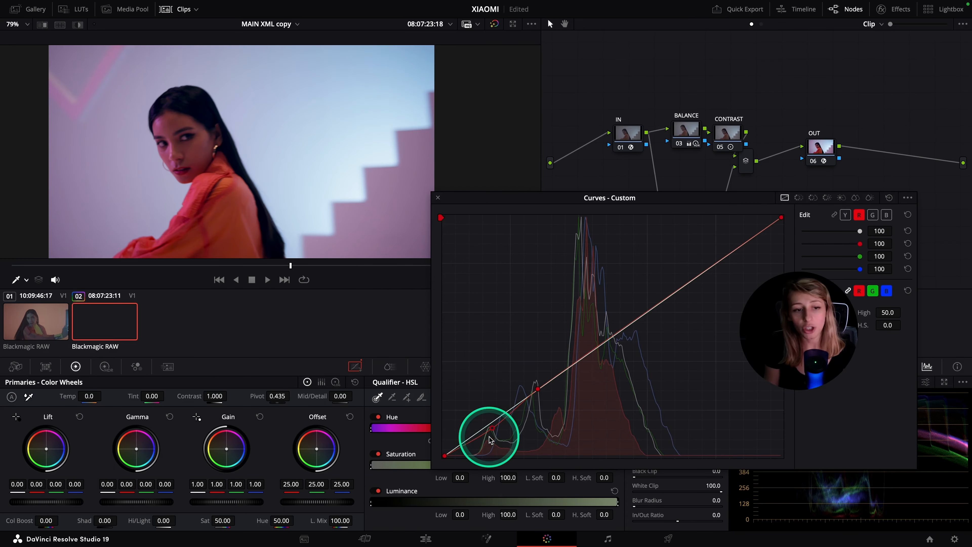
mouse_move(491, 435)
mouse_down()
mouse_move(495, 443)
mouse_move(496, 425)
mouse_up()
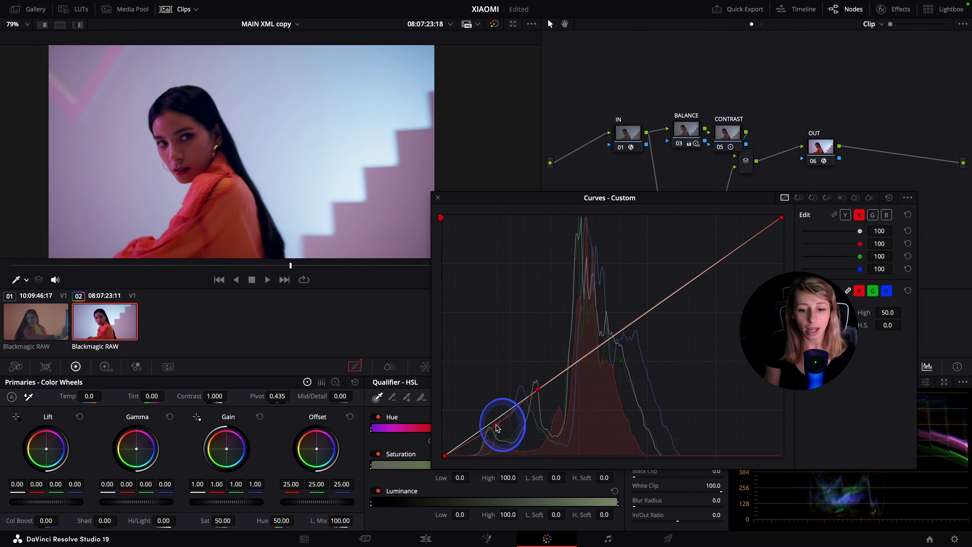
key(ctrl+f)
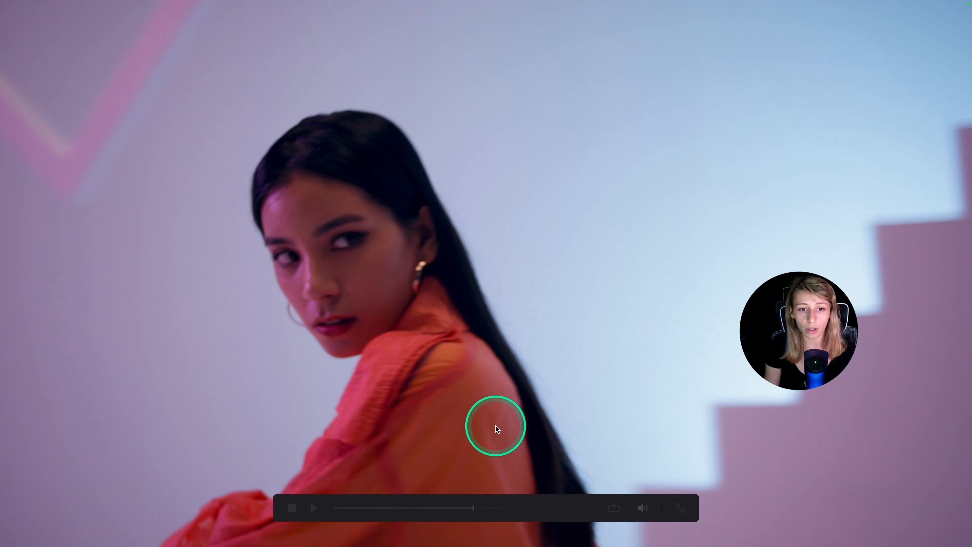
key(ctrl+f)
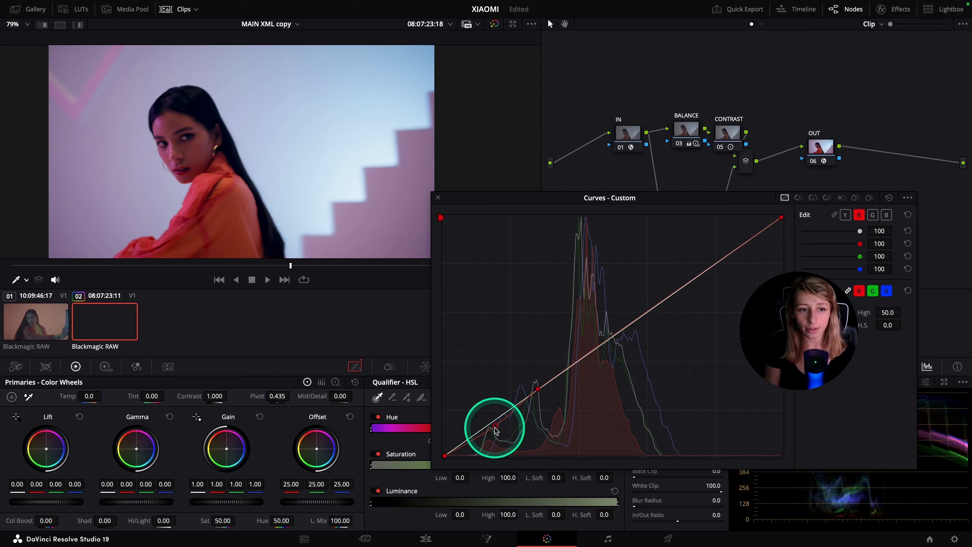
Anchor the green curve in the lower midtones, raise its shadows slightly, check the picture full screen and close the enlarged curves
click(873, 215)
click(547, 382)
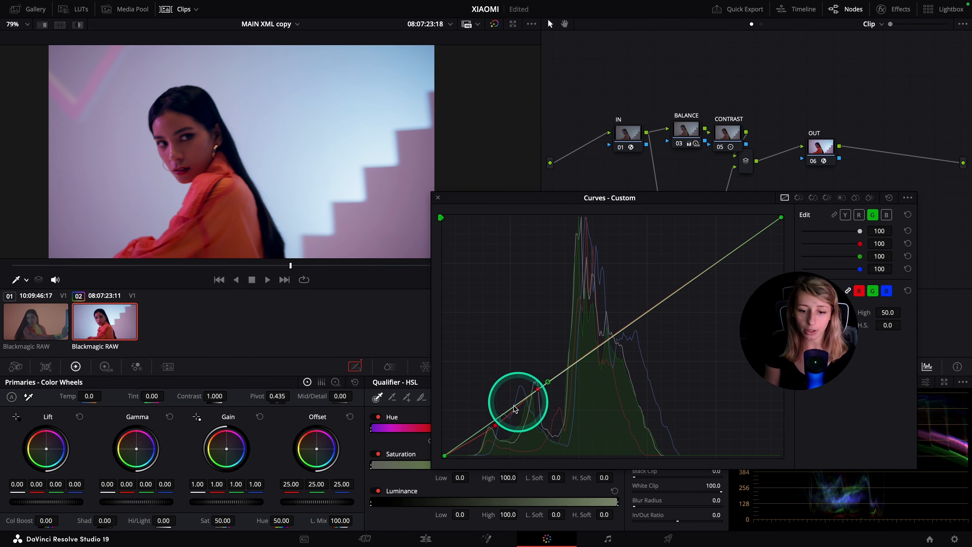
click(496, 419)
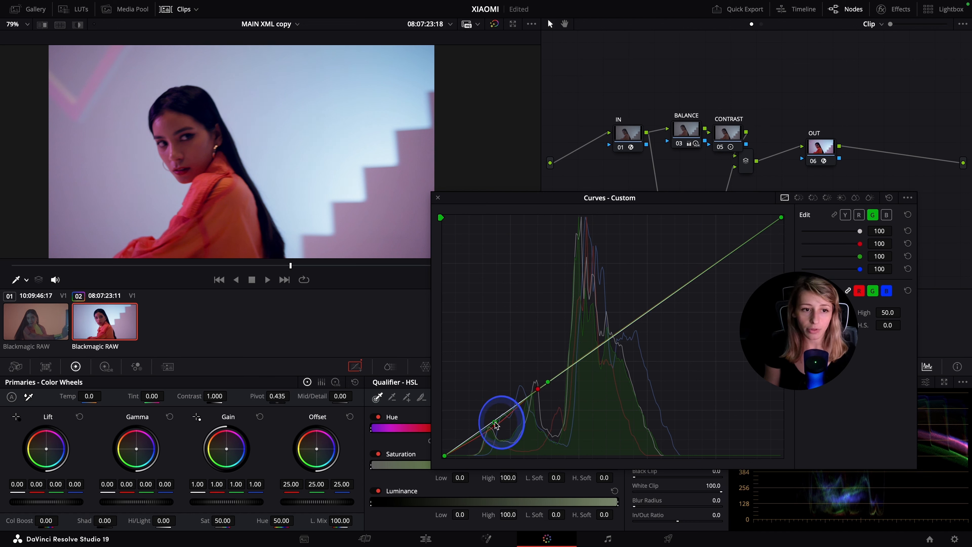
drag(496, 426, 493, 423)
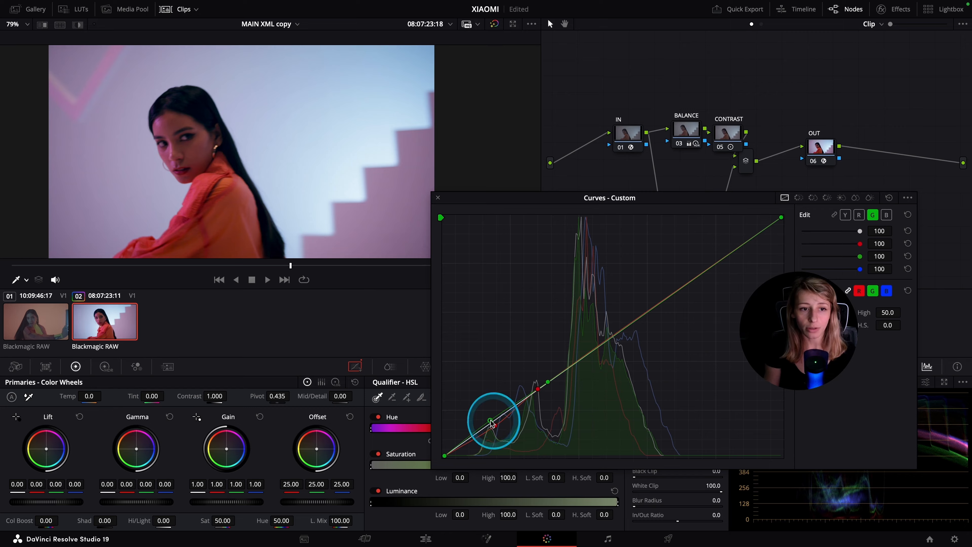
key(super+f)
key(super+f)
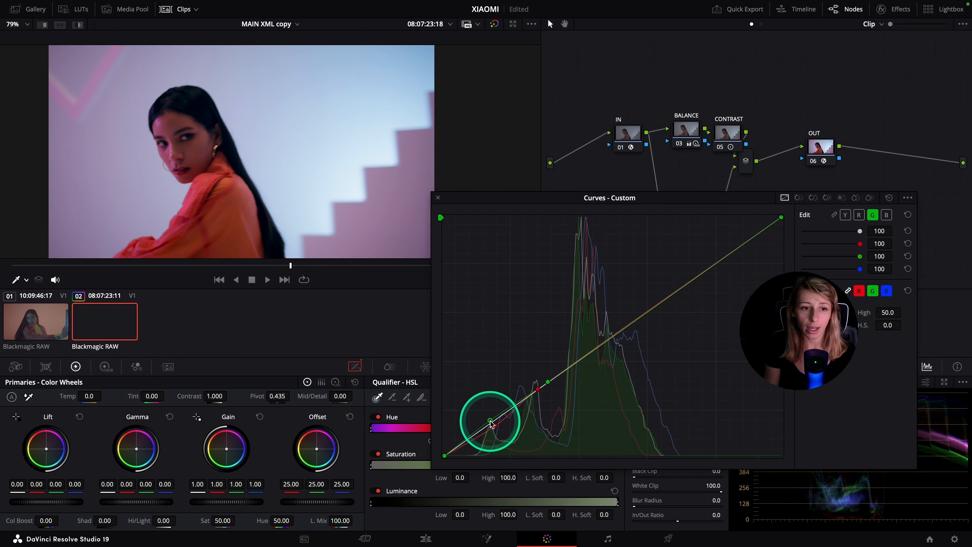
key(super+f)
key(super+f)
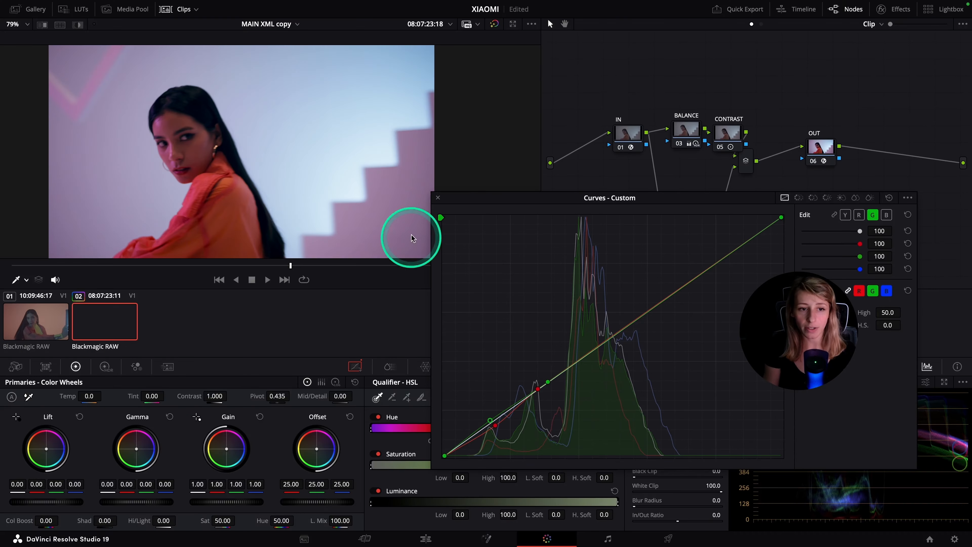
click(436, 197)
drag(291, 265, 352, 282)
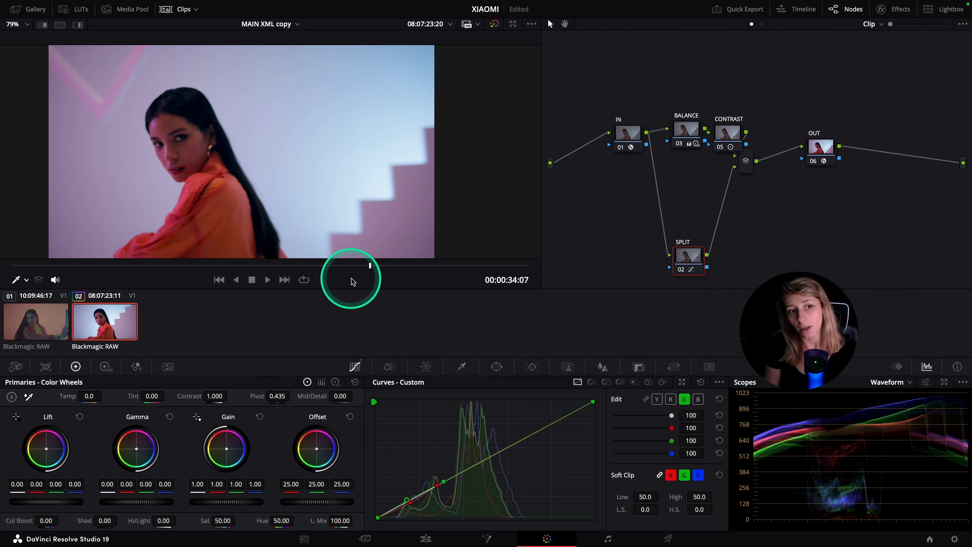
Shift the SPLIT node slightly and add a serial node labelled HUE after it
click(683, 260)
drag(683, 260, 679, 263)
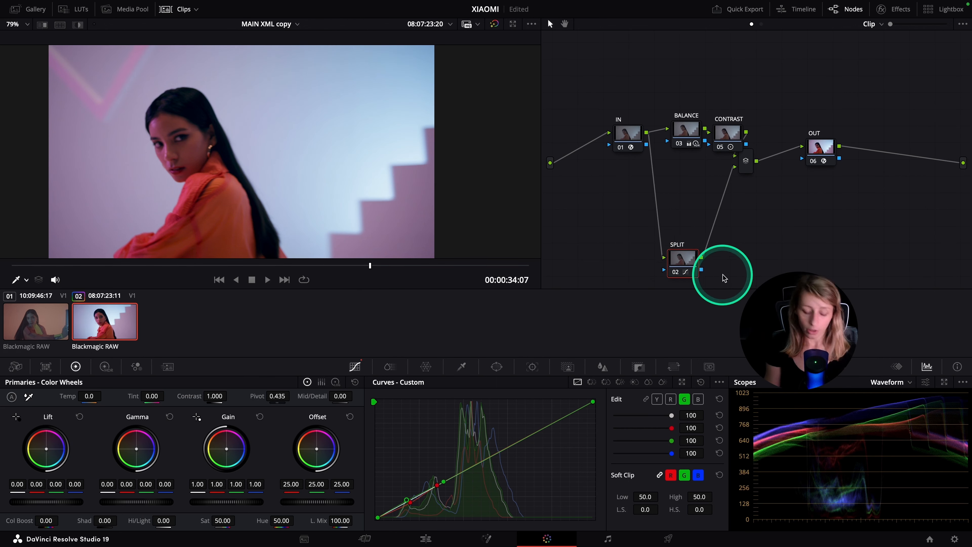
key(alt+s)
right_click(736, 260)
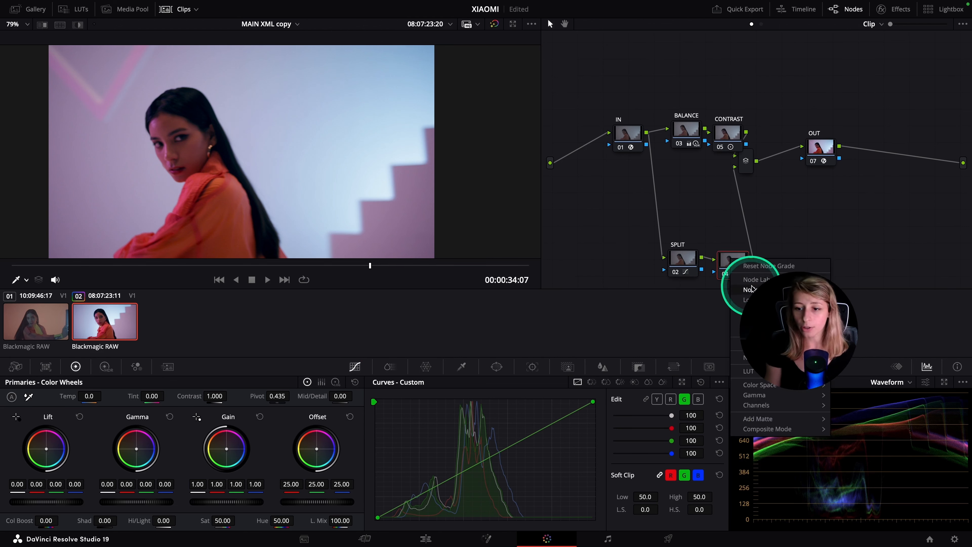
click(751, 288)
text(HUE)
Show the Color Warper for the HUE node with hue and saturation resolution 16, in an enlarged window moved clear of the subject's face
click(429, 367)
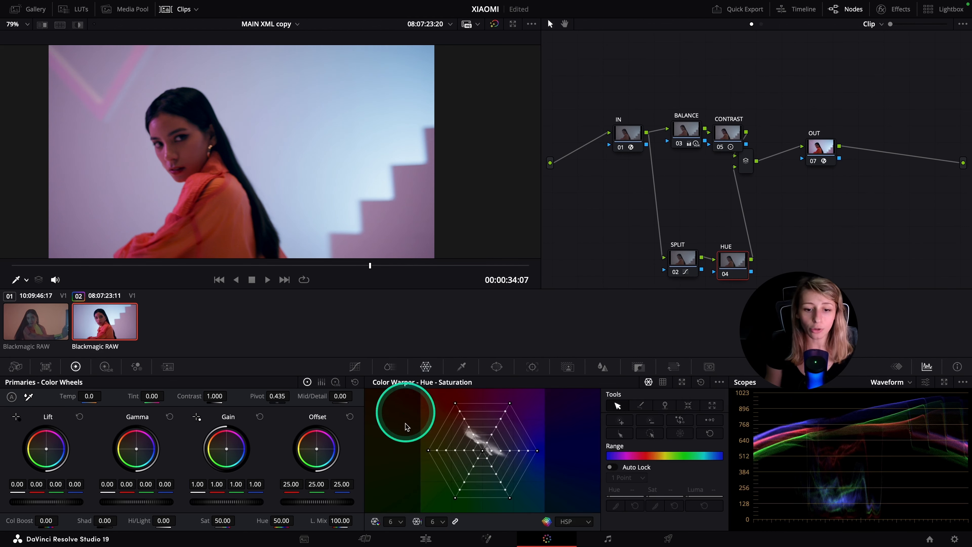
click(398, 522)
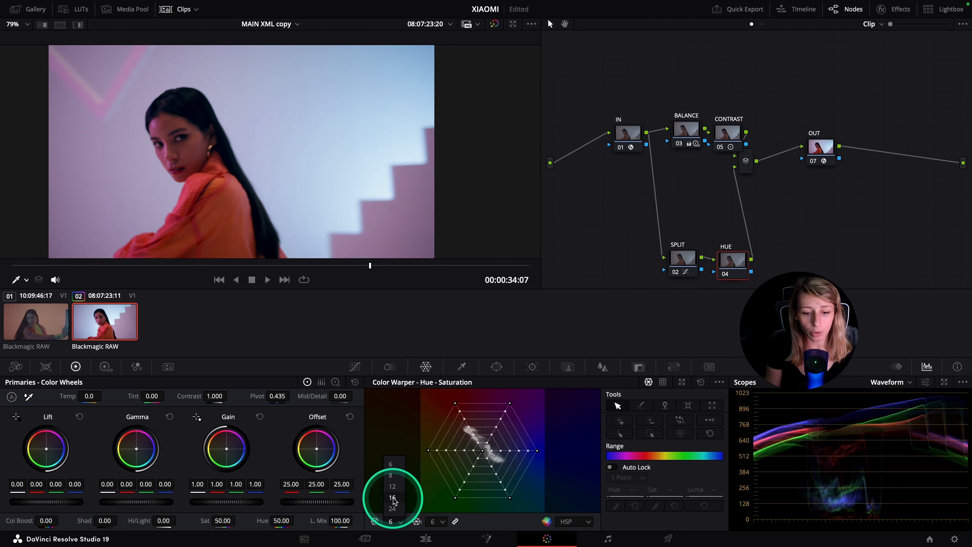
click(394, 507)
click(682, 382)
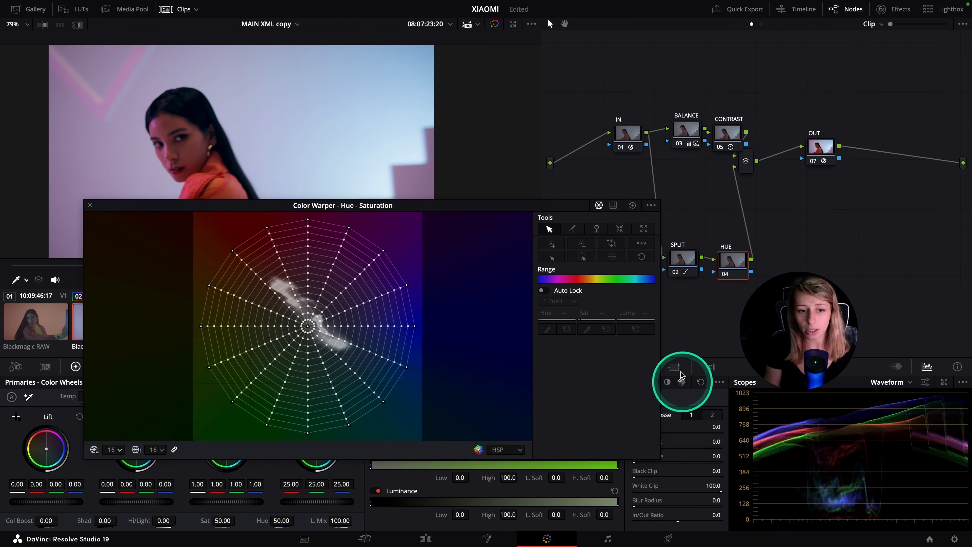
drag(366, 210, 559, 203)
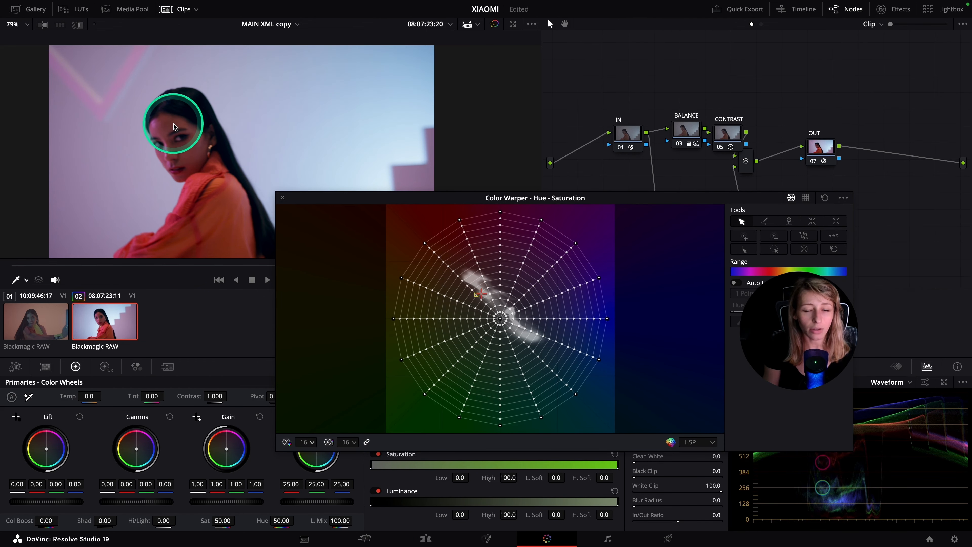
Switch the scope to Vectorscope and move the Color Warper window so that it does not cover the scope
click(425, 244)
click(907, 382)
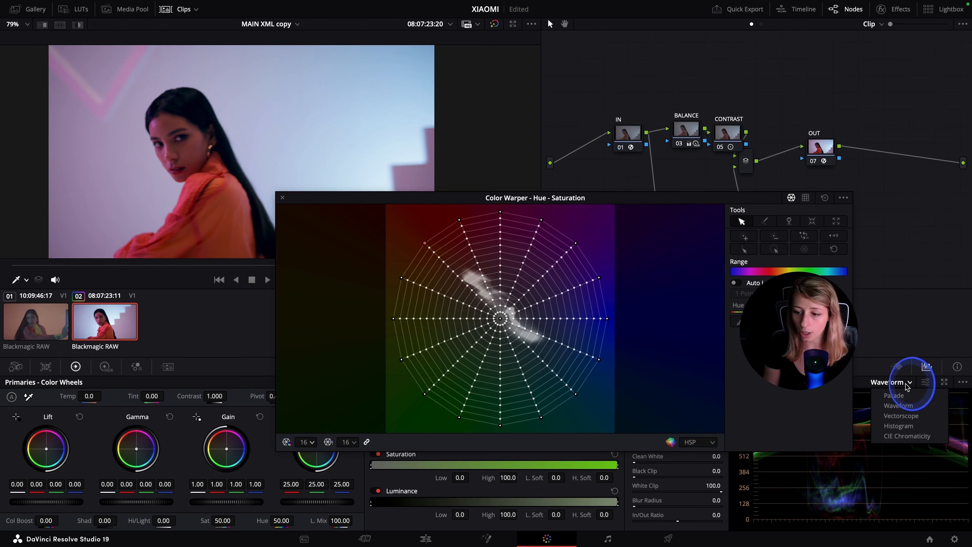
click(901, 416)
drag(671, 201, 602, 200)
Warp the outer orange-red point of the Color Warper grid to hue 0.96 and saturation 1.10
click(354, 246)
drag(354, 246, 347, 255)
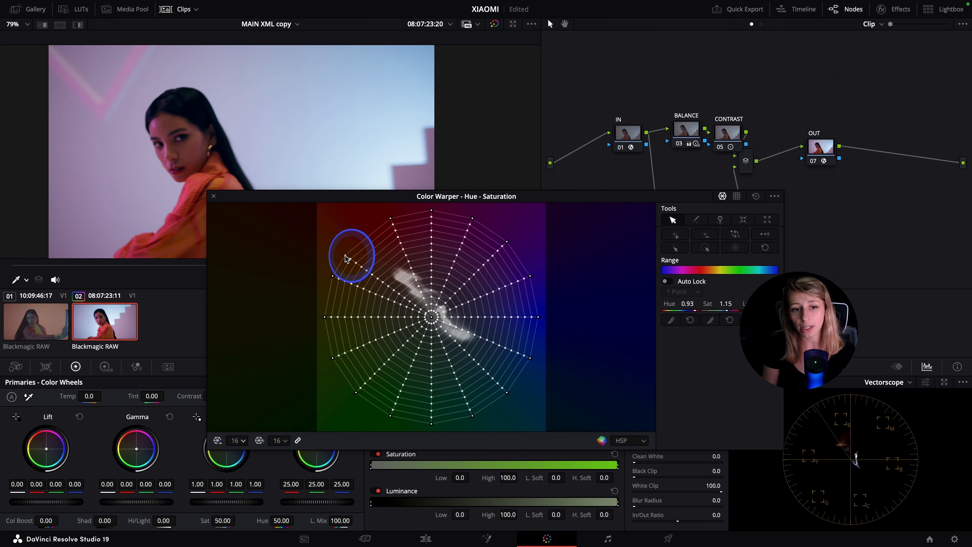
drag(345, 258, 366, 245)
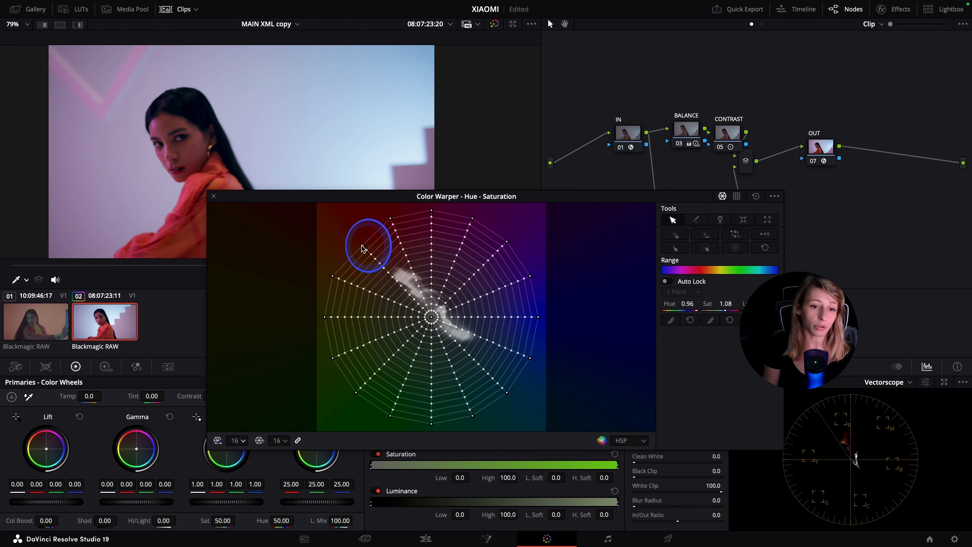
drag(364, 250, 359, 246)
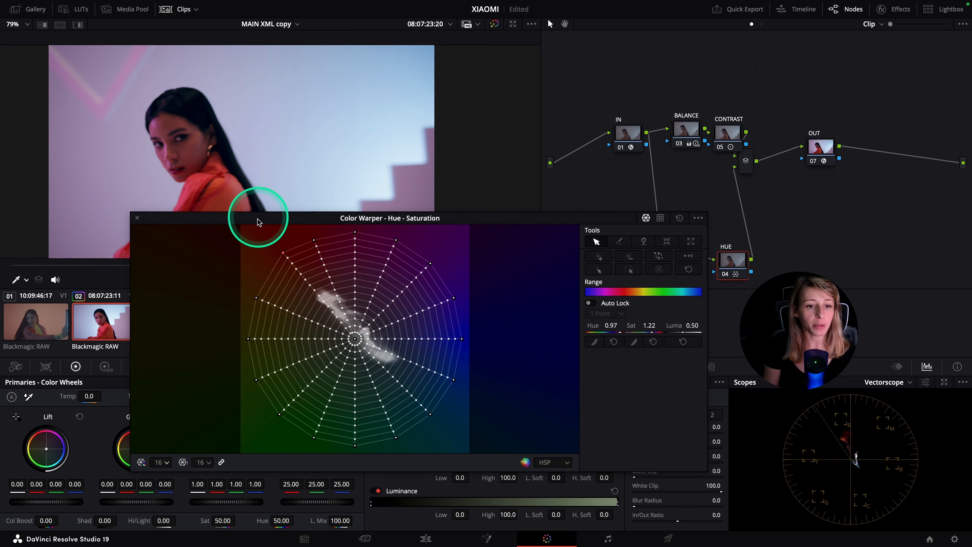
Warp the orange-red grid point to hue 0.97 and saturation 1.22, and close the enlarged Color Warper window
drag(258, 222, 261, 270)
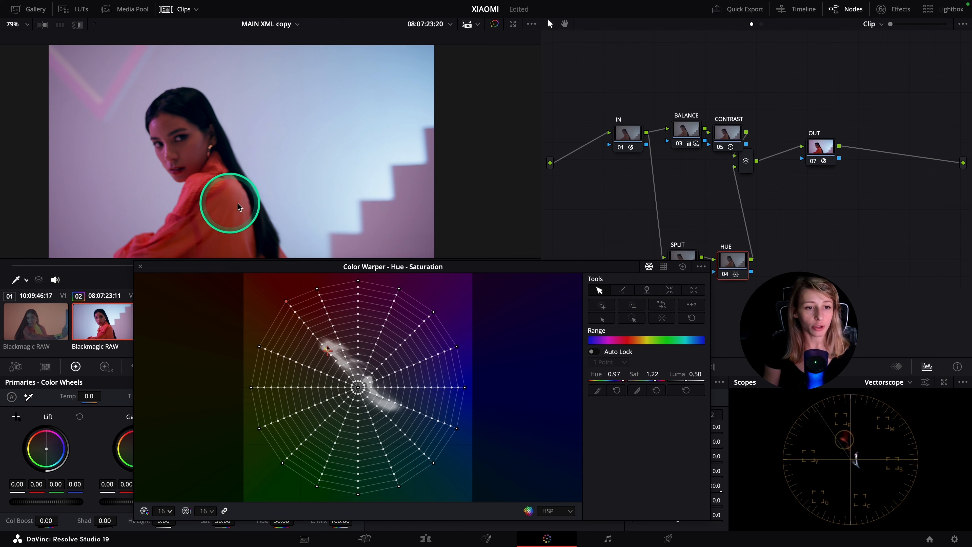
click(140, 266)
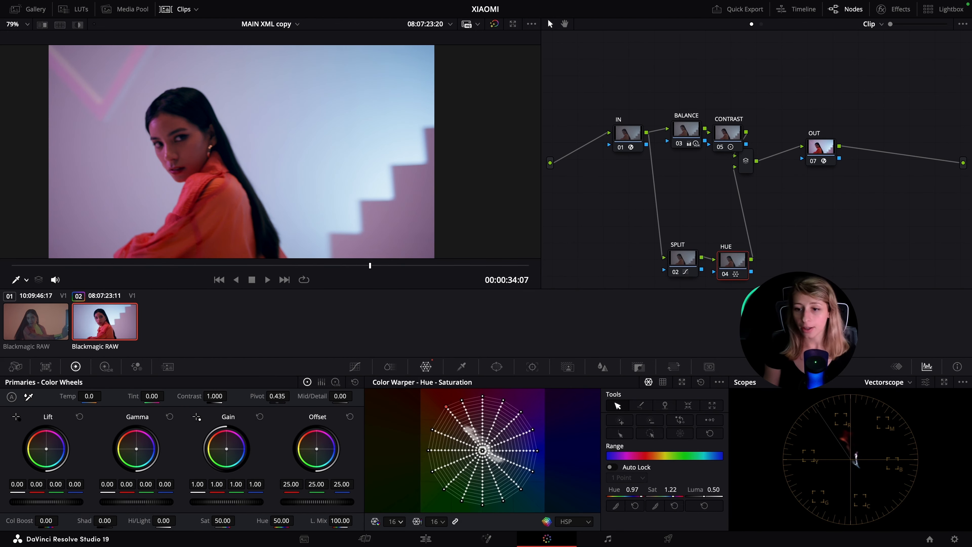
Add a serial node labelled DENSITY after the HUE node and show ColorSlice for it
key(alt+s)
right_click(776, 263)
click(795, 283)
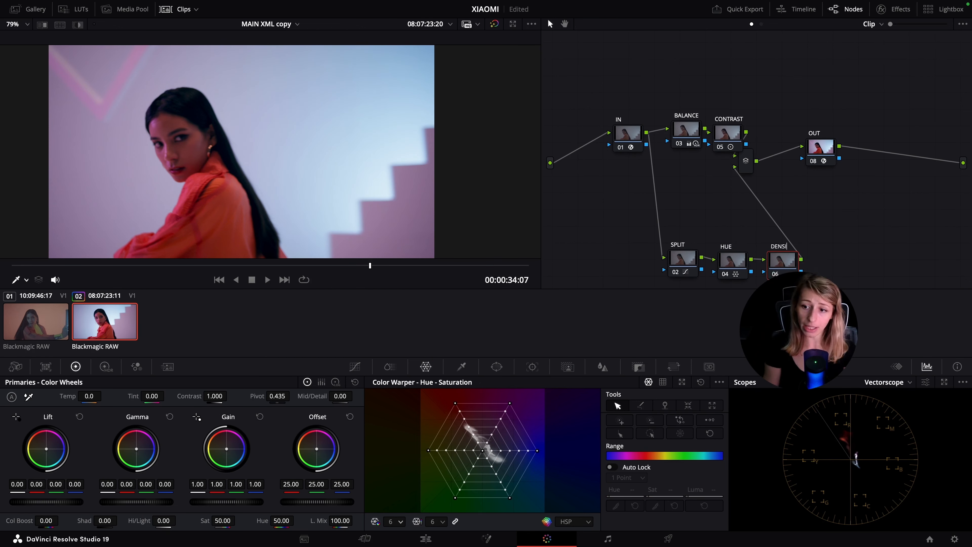
click(390, 367)
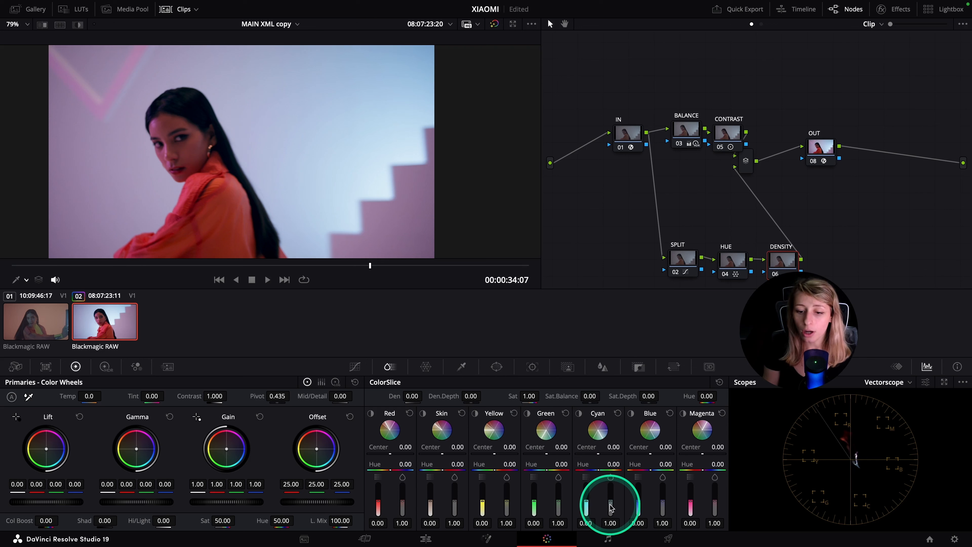
Try raising the Cyan saturation to 1.74 in ColorSlice with the cyan range isolated, and undo it
drag(612, 504, 617, 486)
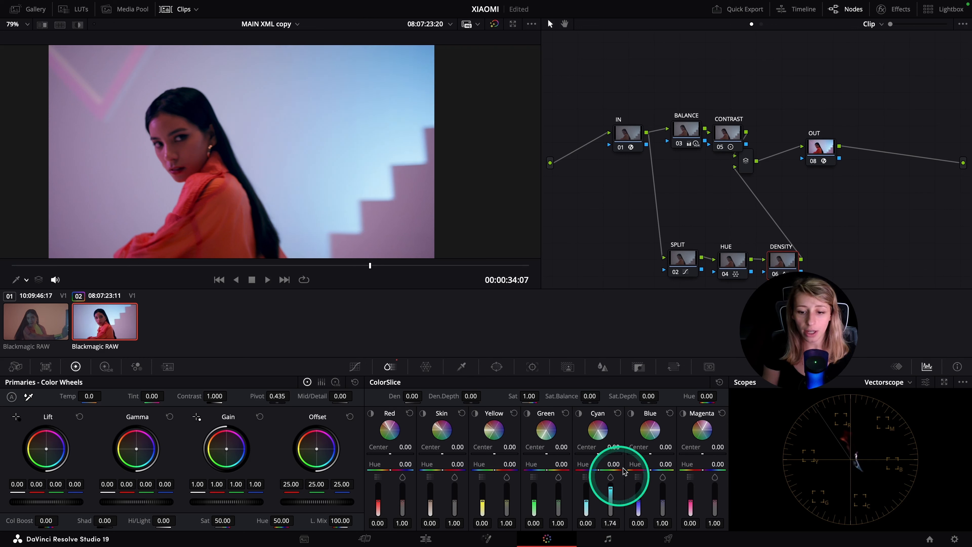
click(579, 413)
click(580, 413)
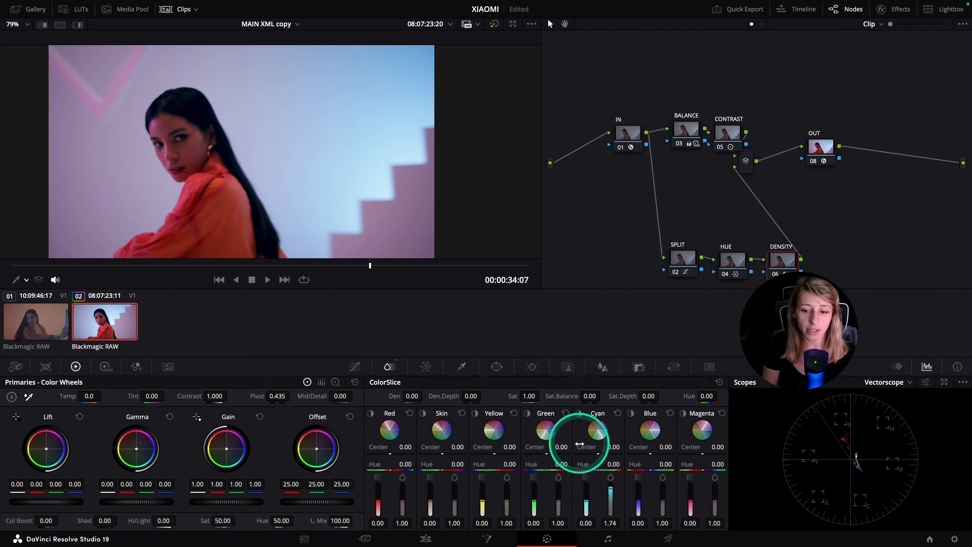
click(580, 415)
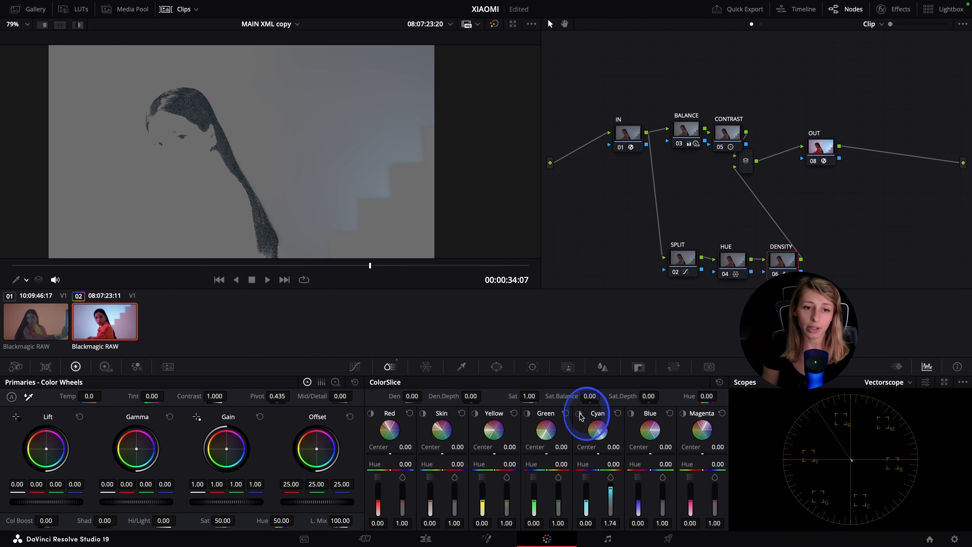
key(super+z)
Isolate the blue range in ColorSlice to check what it affects and set the Blue saturation to 1.69
click(629, 415)
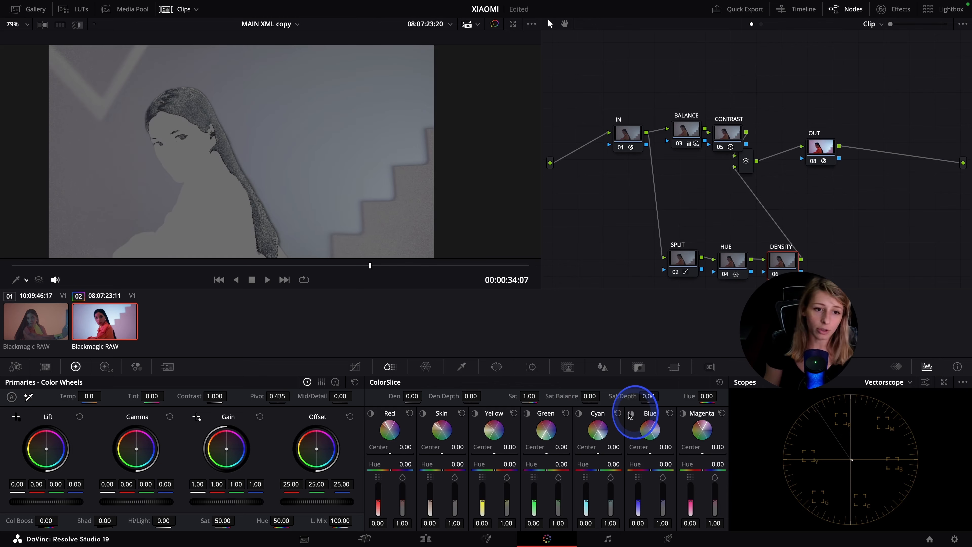
drag(662, 502, 659, 482)
Compare the shot with and without the DENSITY adjustment, partly in full screen, keeping the Blue saturation at 1.69
key(super+f)
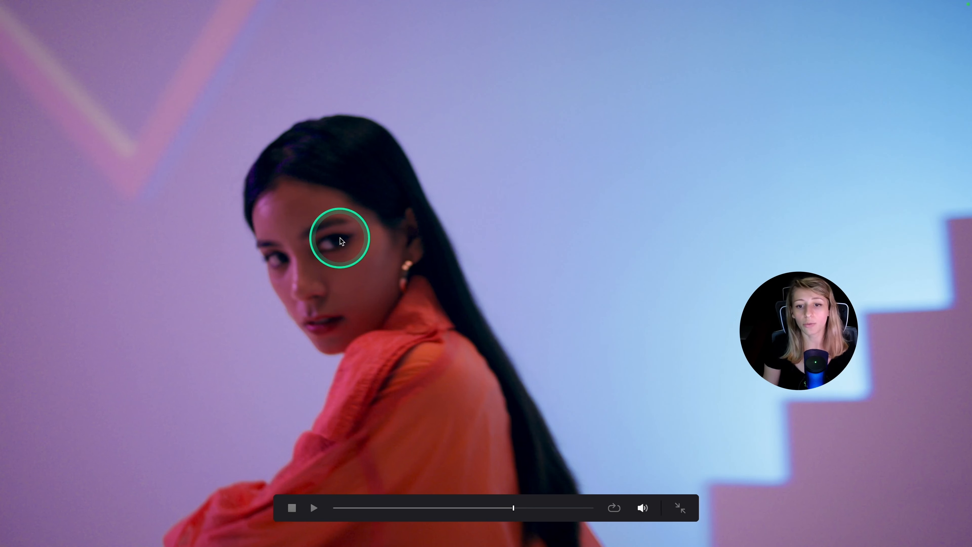
click(713, 355)
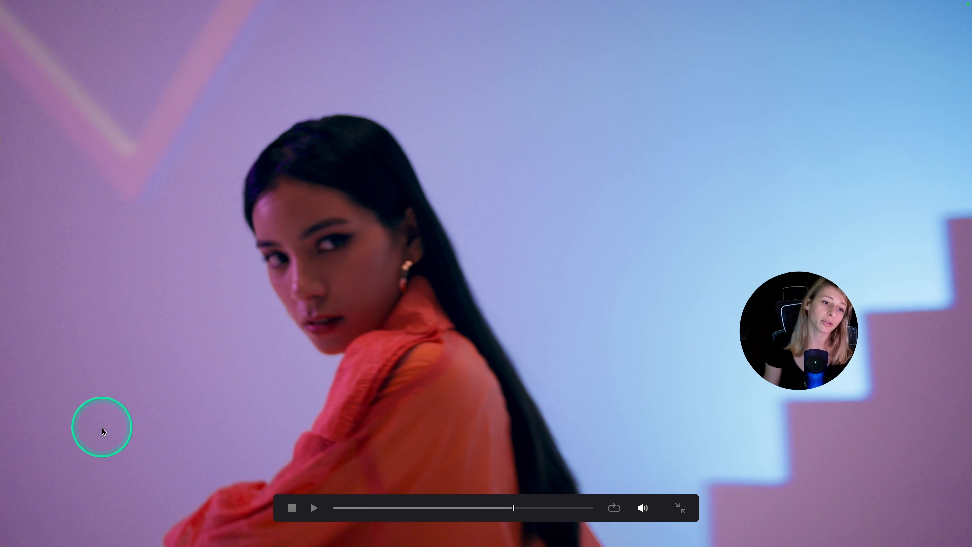
key(super+d)
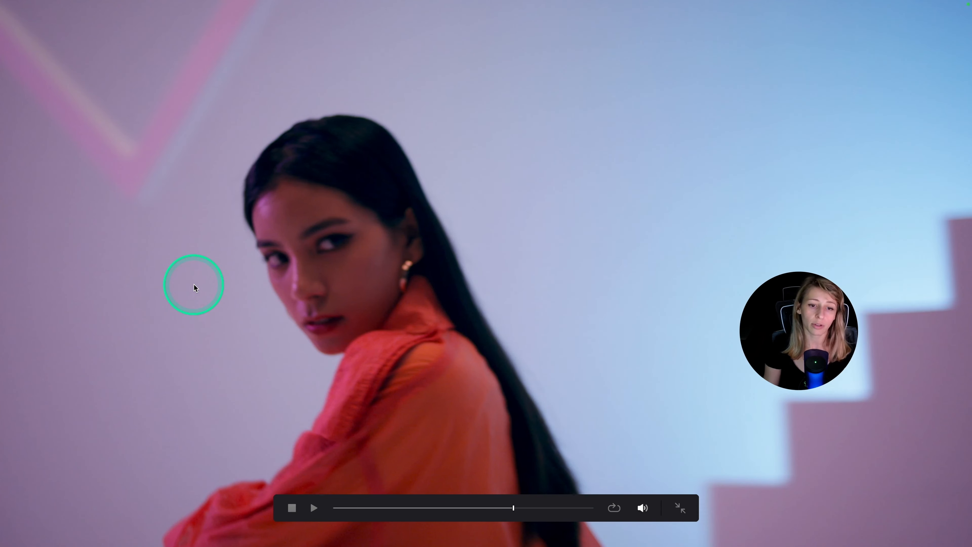
key(Escape)
key(super+z)
key(super+z)
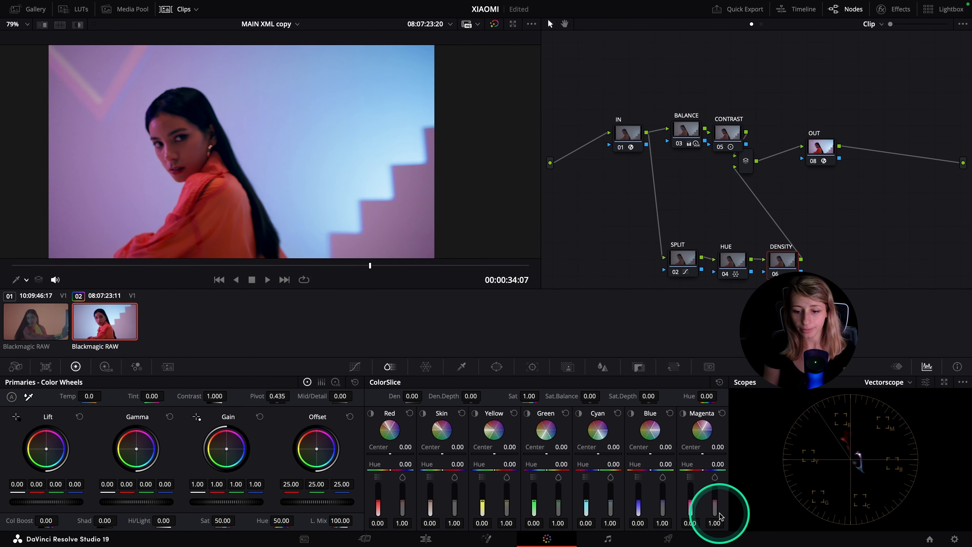
key(super+d)
key(super+d)
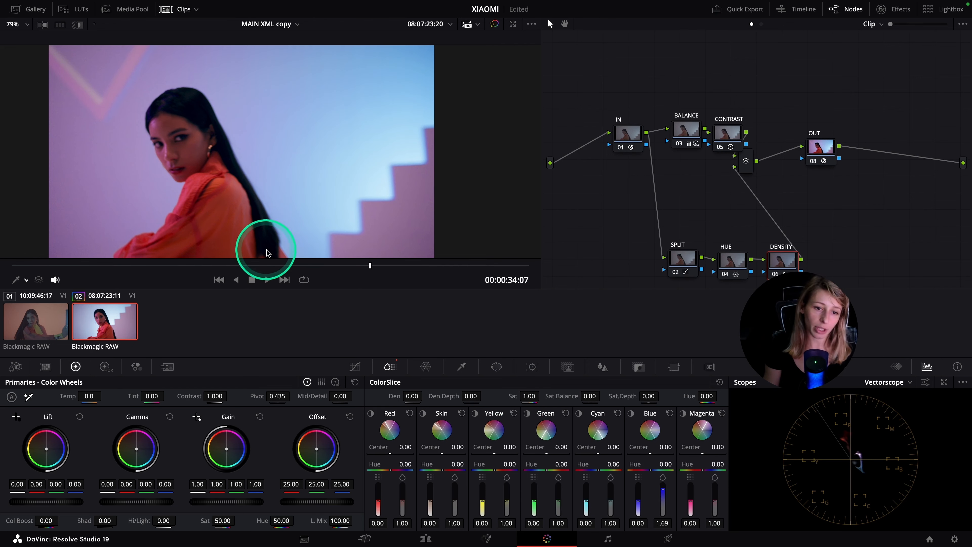
Go to frame 00:00:34:06, move the OUT node aside and add a serial node labelled FACE LIGHT before it
drag(368, 266, 330, 261)
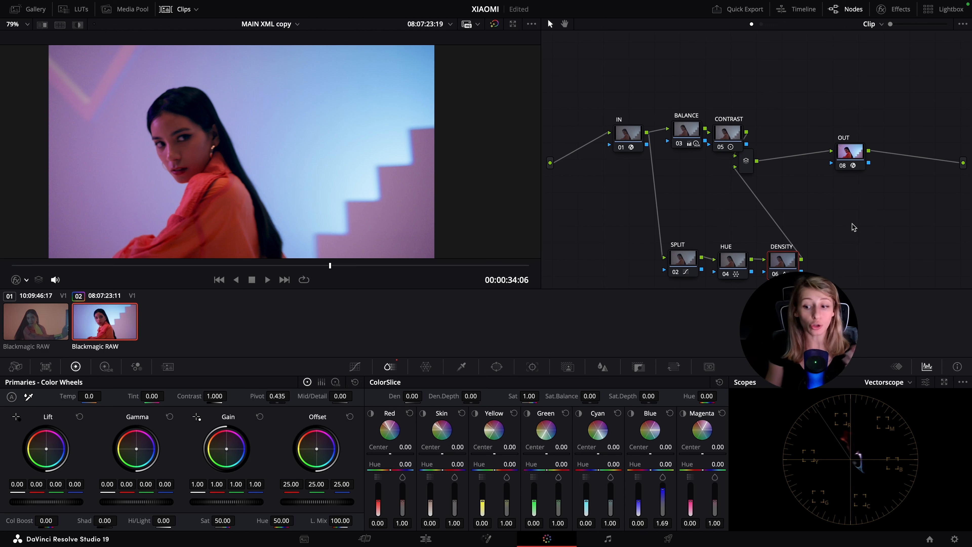
drag(845, 153, 859, 157)
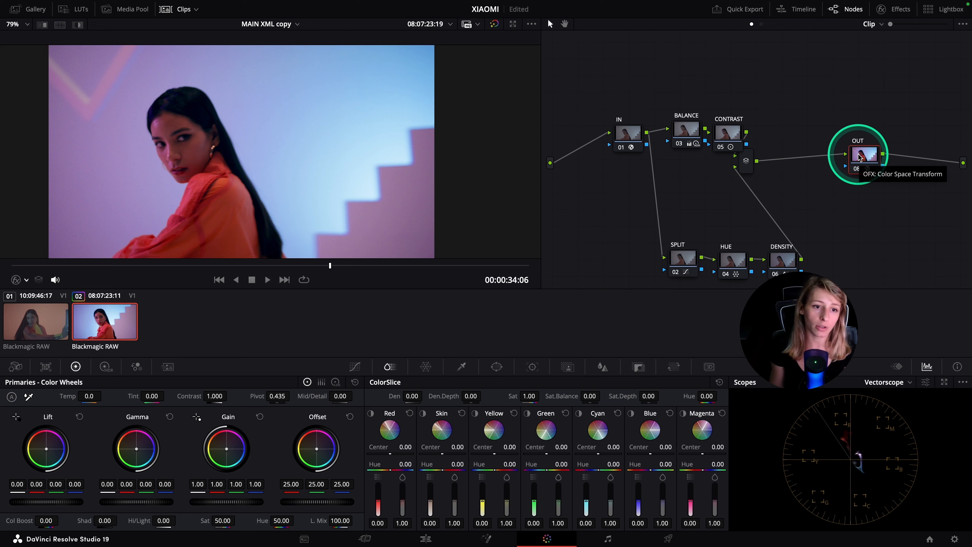
key(shift+s)
drag(867, 194, 801, 189)
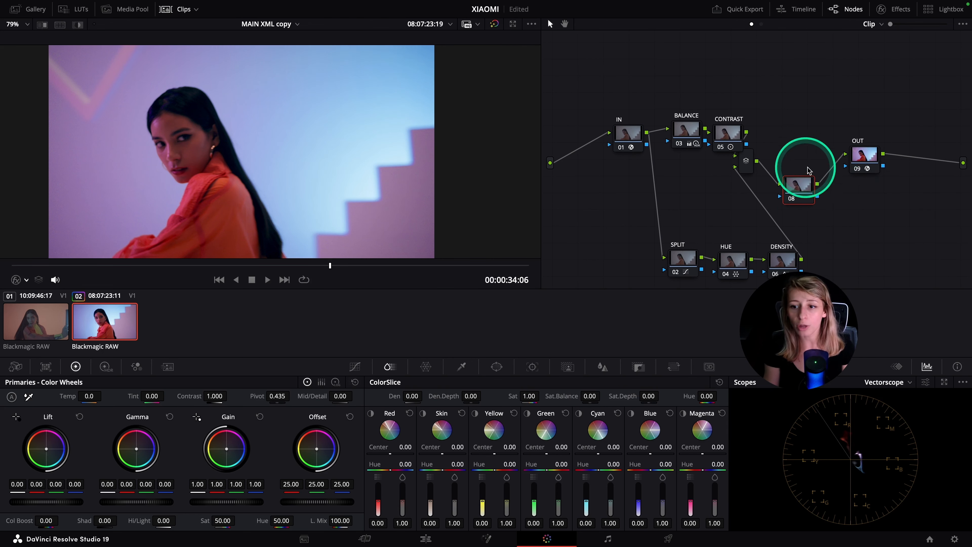
right_click(789, 186)
click(809, 209)
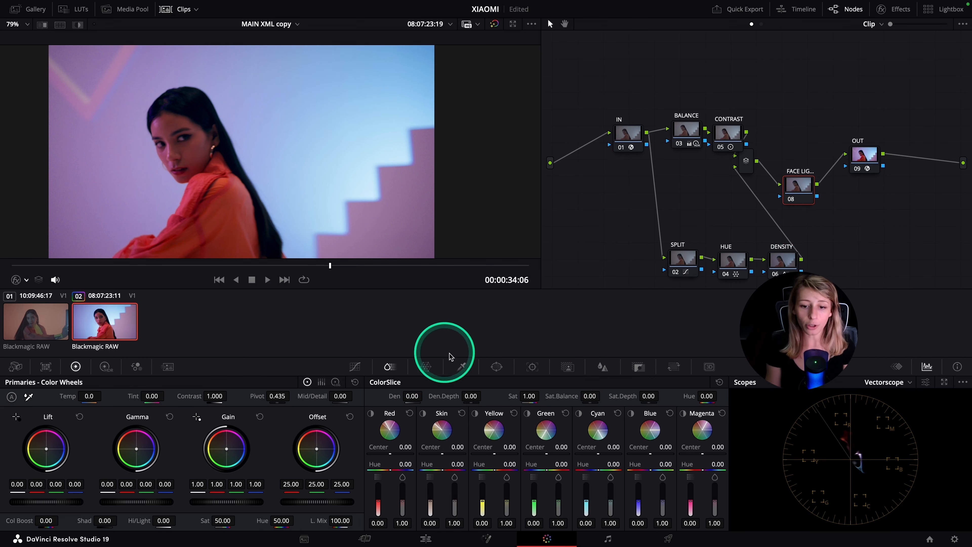
Place a rotated circular window over the subject's face with size about 34.42, rotation -32.23 and softness 18.00
click(496, 367)
click(387, 446)
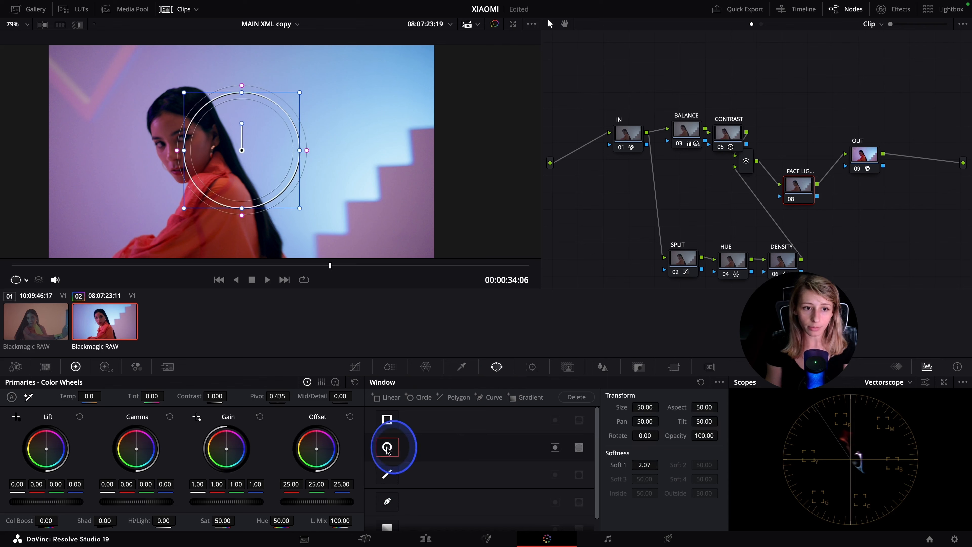
mouse_move(245, 117)
mouse_down()
mouse_move(171, 133)
mouse_move(232, 128)
mouse_up()
drag(231, 128, 253, 113)
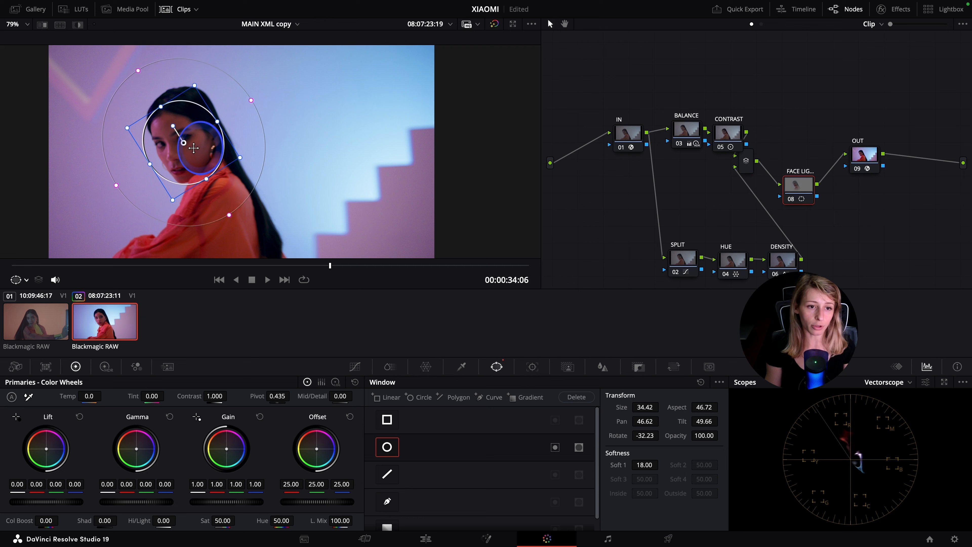
drag(190, 145, 189, 145)
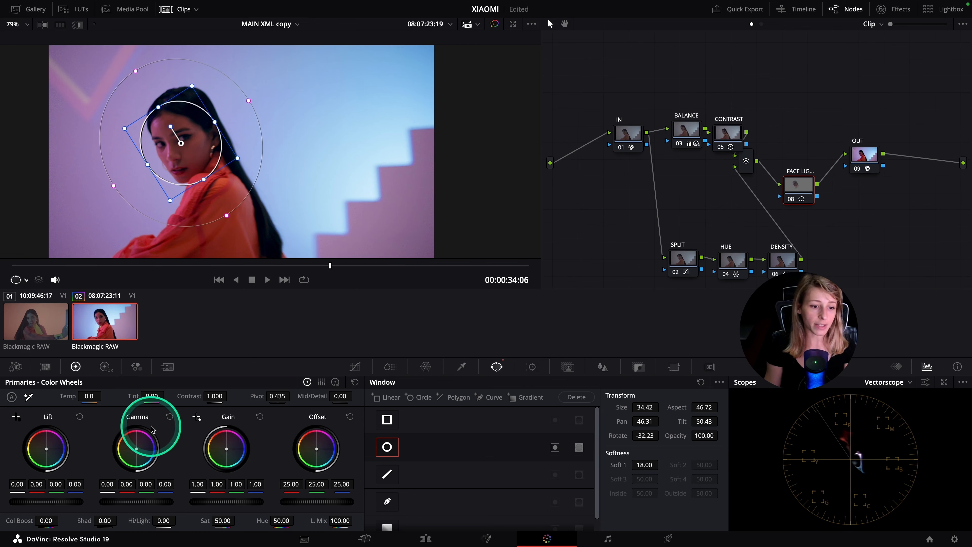
Switch the scope to Waveform and set the Global exposure in the HDR color wheels to 0.49
click(106, 367)
click(907, 382)
click(874, 415)
click(469, 457)
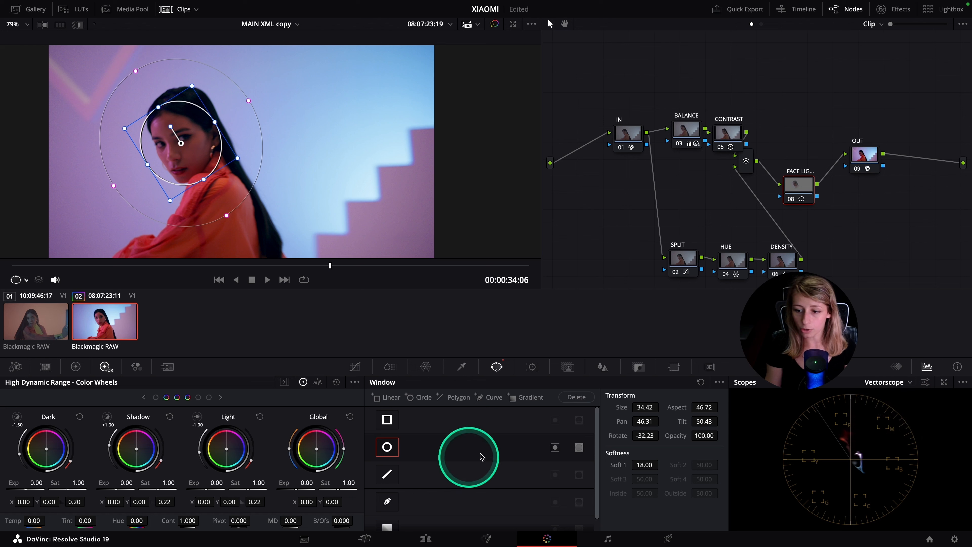
click(888, 379)
click(887, 403)
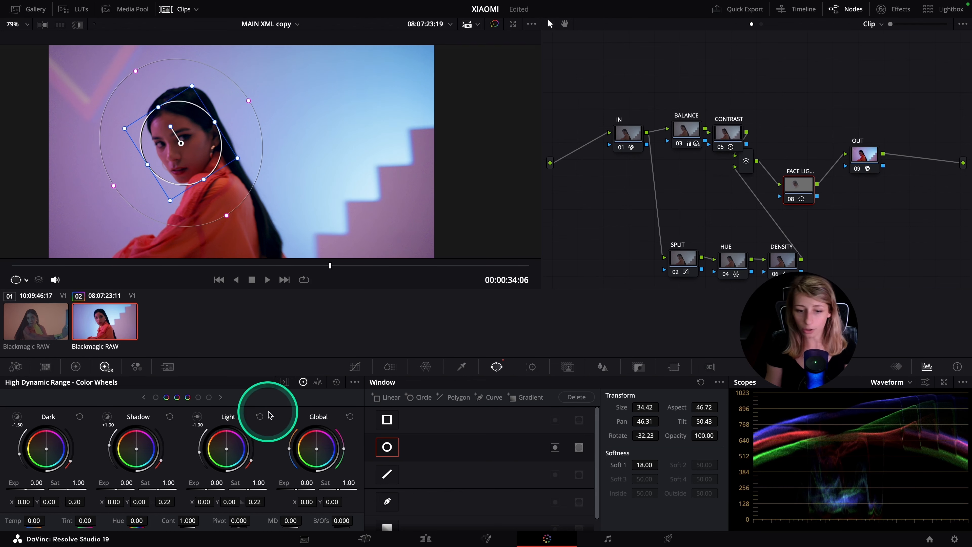
drag(311, 484, 318, 484)
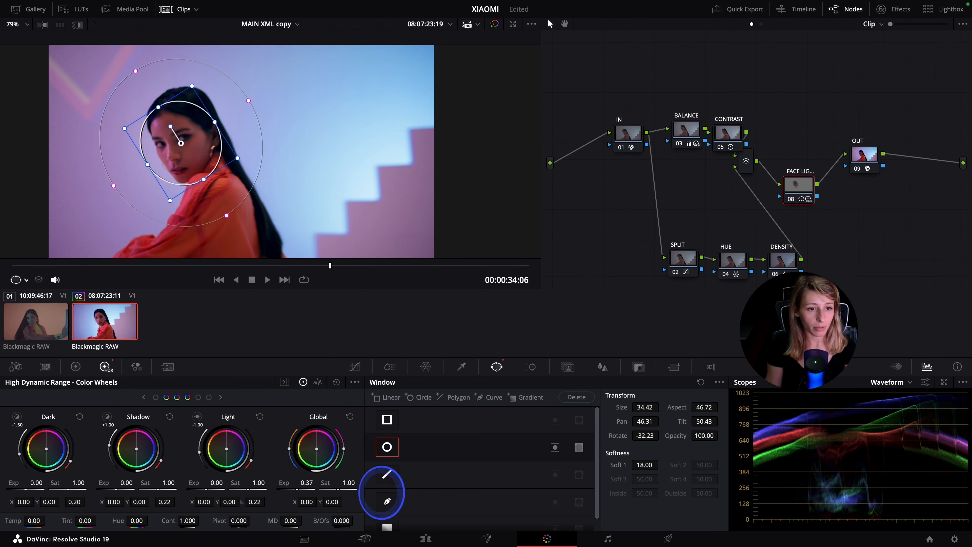
Hide the window outline in the viewer and check the face lighting in full screen
click(18, 280)
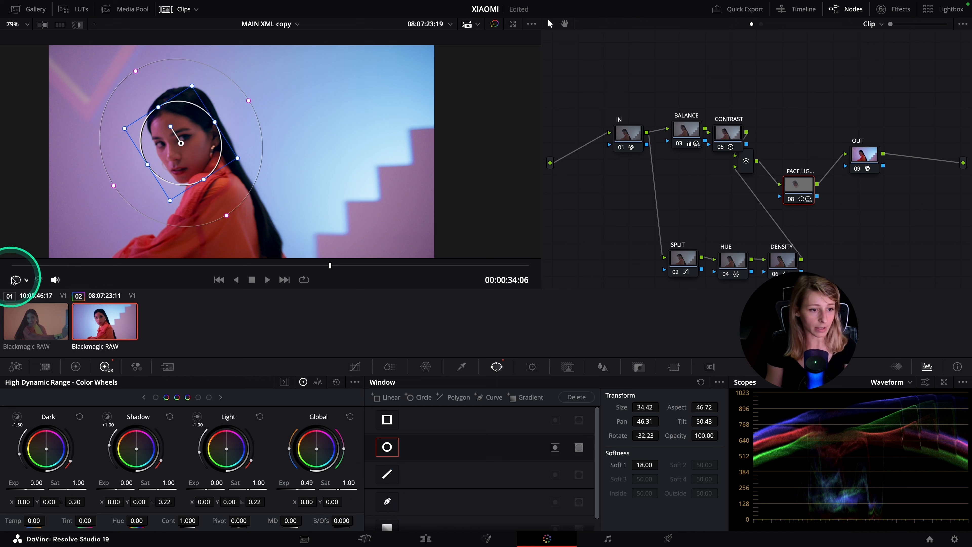
click(35, 301)
key(ctrl+f)
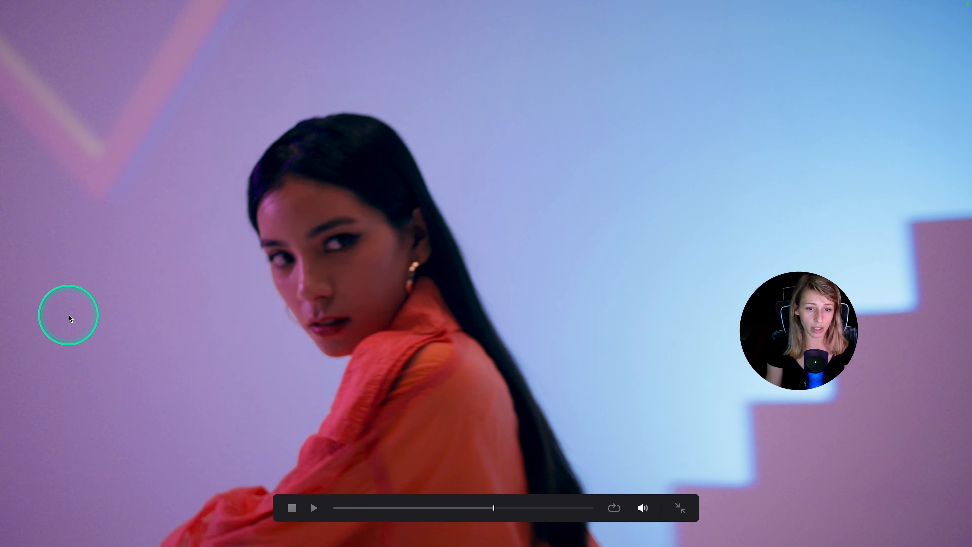
key(ctrl+f)
Tighten the circular window around the face, with the Tracker shown, and recheck the shot full screen without the outline
click(532, 368)
drag(147, 164, 159, 157)
drag(180, 156, 183, 155)
click(26, 280)
click(33, 296)
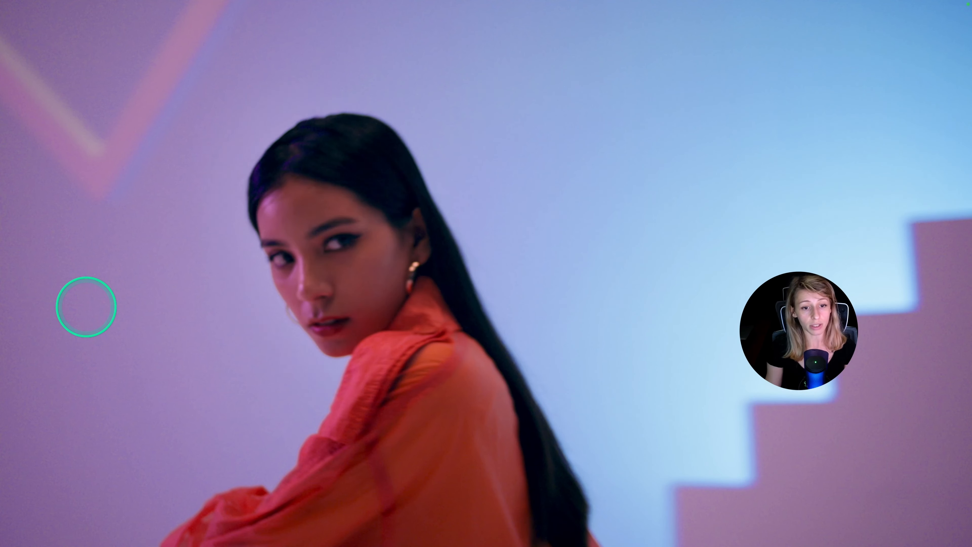
click(595, 361)
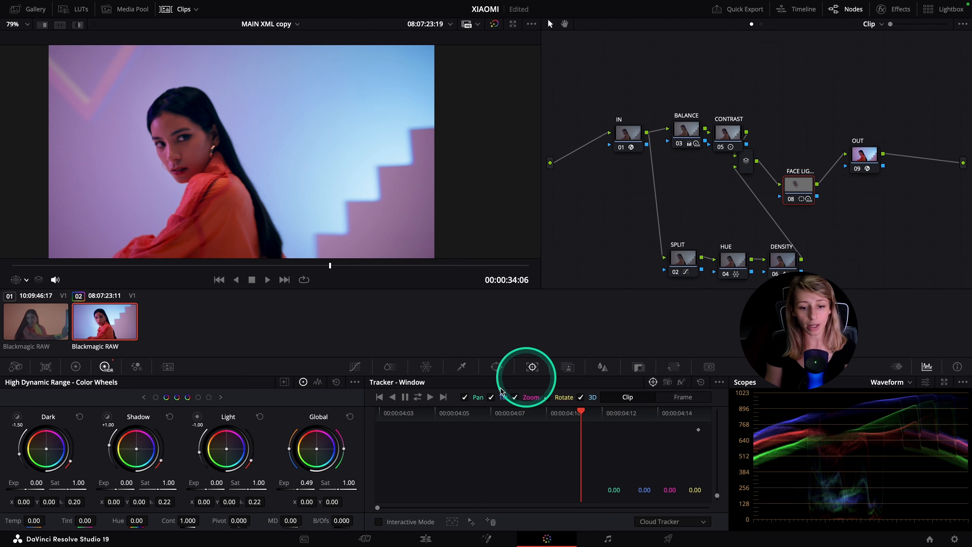
Track the face window forward and backward through the clip and check other frames in full screen
click(418, 397)
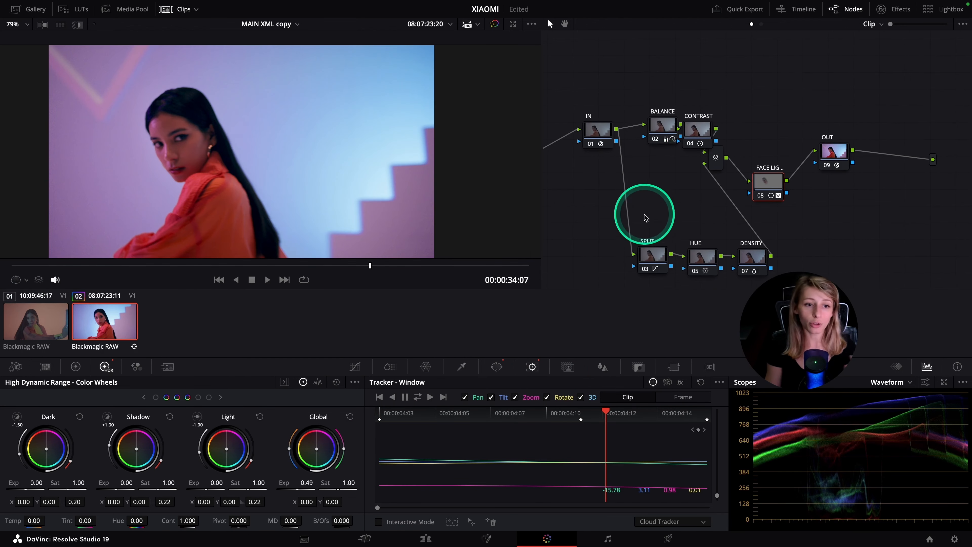
key(super+f)
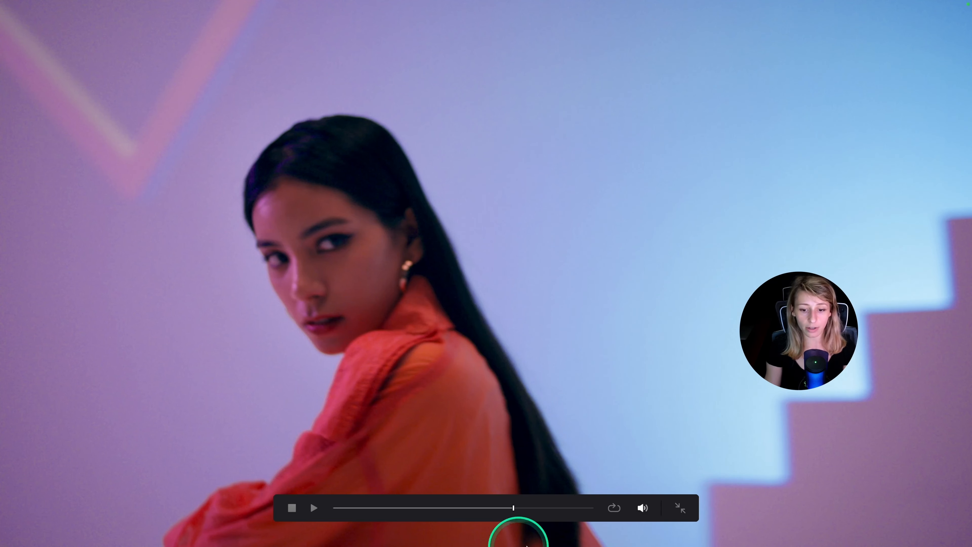
drag(526, 510, 488, 520)
key(super+f)
Add a new node after IN so that it feeds both the BALANCE and SPLIT branches, and place it below IN
click(664, 131)
key(shift+s)
drag(637, 164, 599, 189)
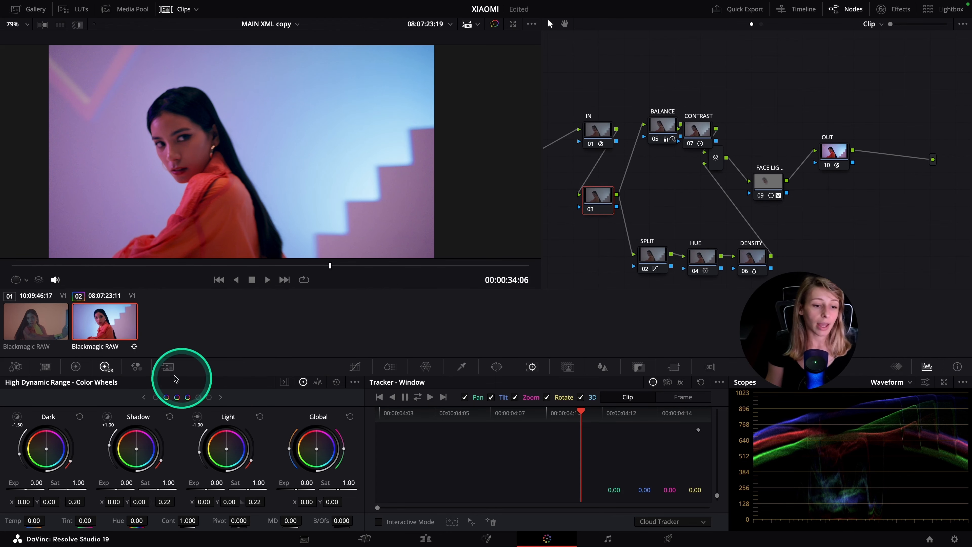
Set the new node's Spatial NR mode to UltraNR in Motion Effects and analyze the noise profile
click(15, 366)
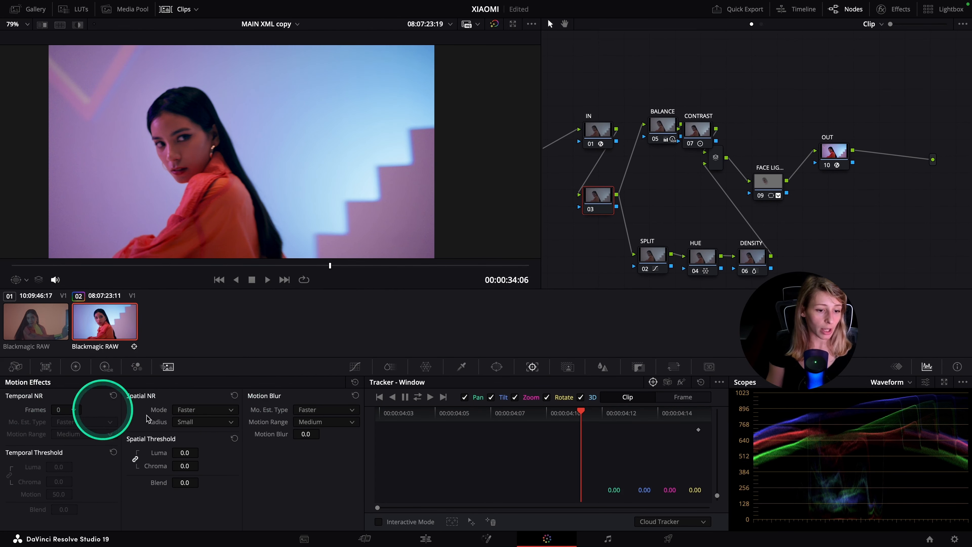
click(184, 411)
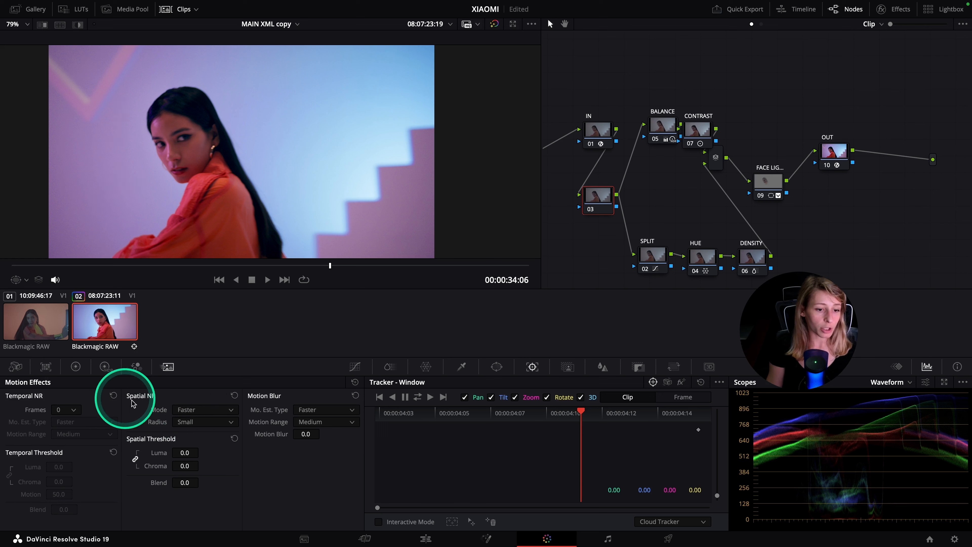
click(203, 454)
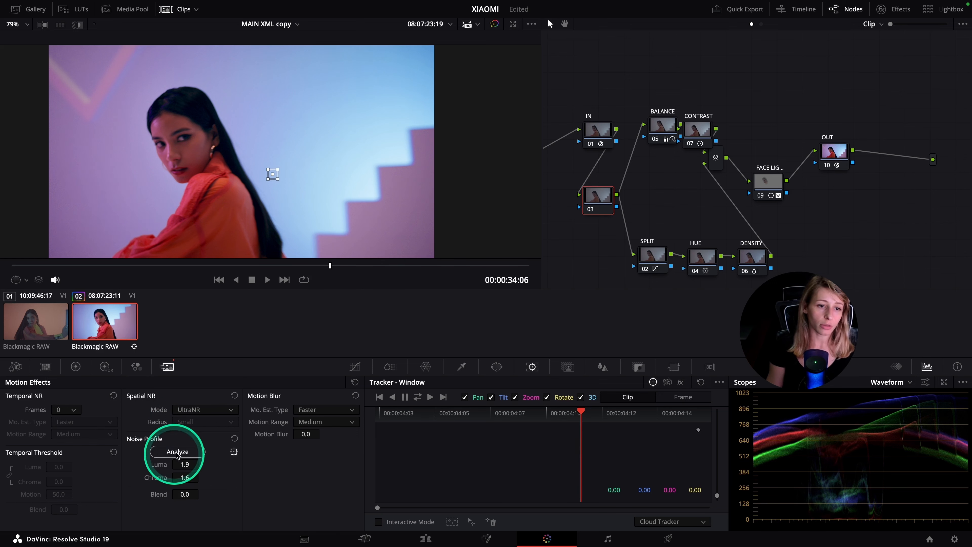
Review the denoised shot in full screen, play it from the start with looping on, and return to 00:00:34:06
key(ctrl+f)
key(Escape)
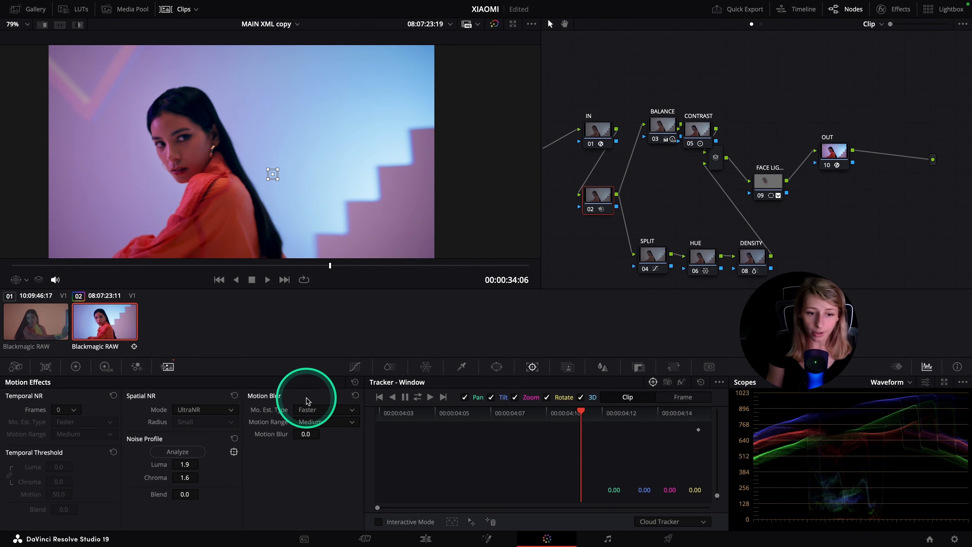
drag(234, 268, 2, 262)
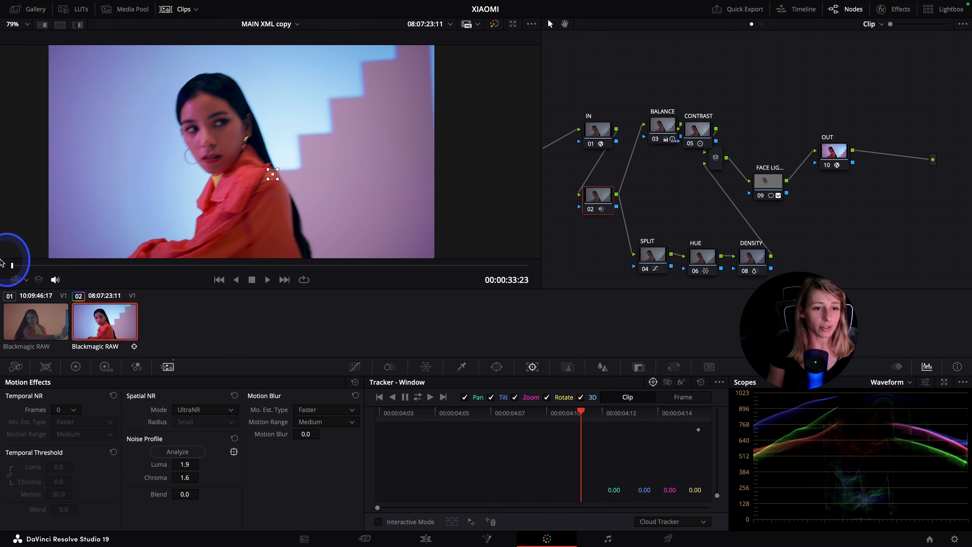
click(304, 280)
drag(222, 267, 335, 302)
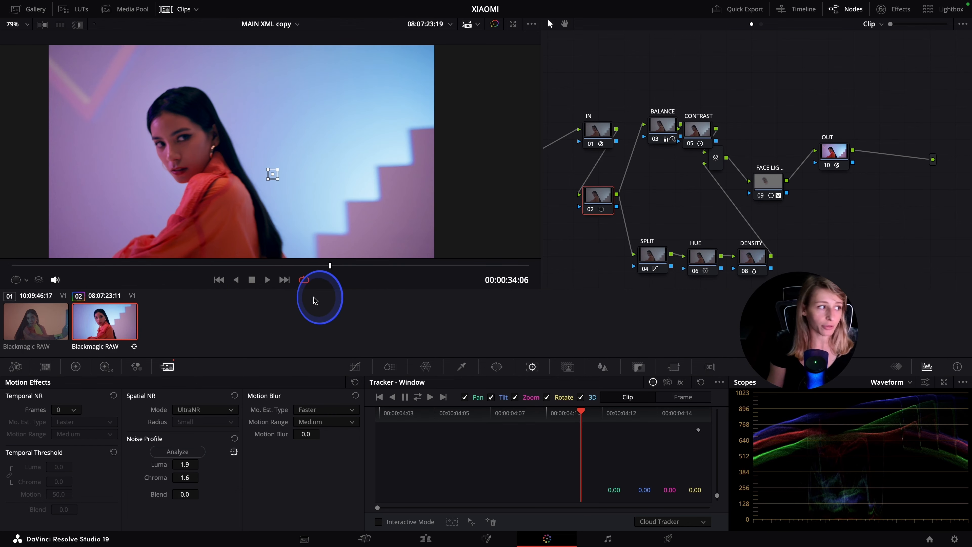
Label the noise reduction node below IN as NR
right_click(599, 206)
click(622, 224)
text(NR)
key(Return)
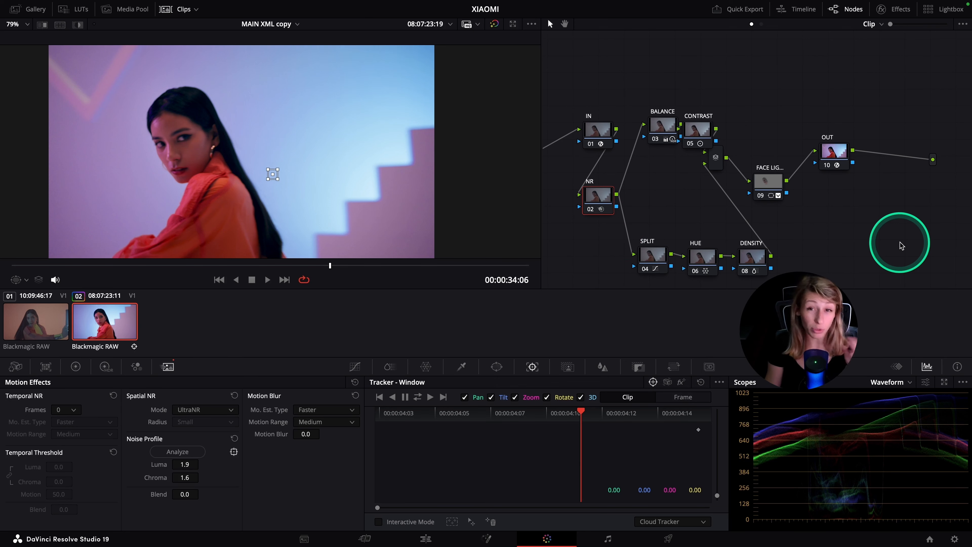
Insert a new node before OUT and fit a circular window over the woman's face and upper body
drag(838, 153, 849, 155)
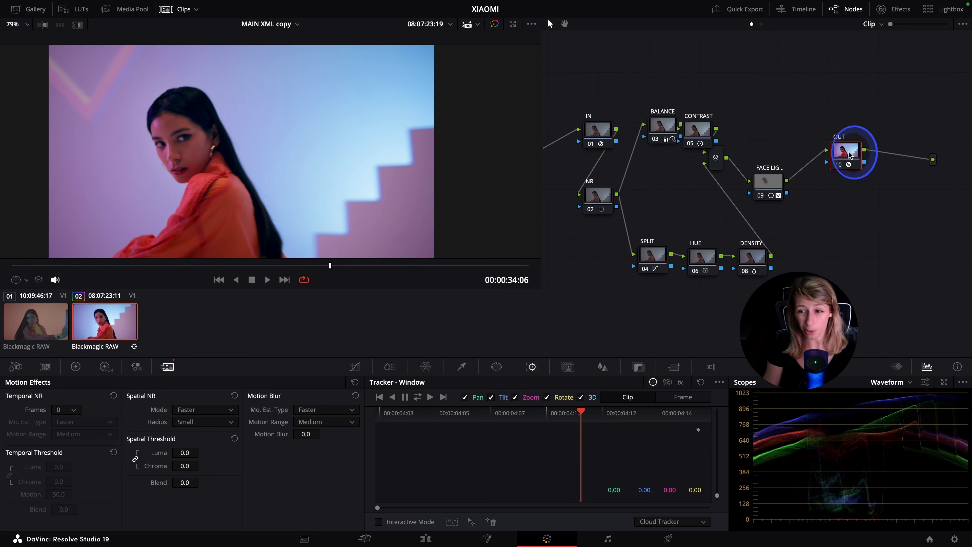
key(shift+s)
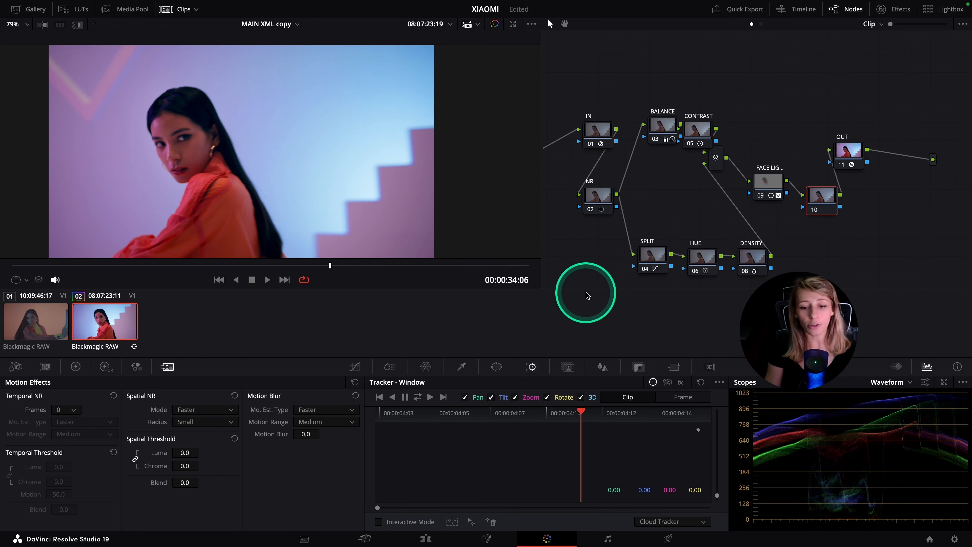
click(497, 368)
click(387, 447)
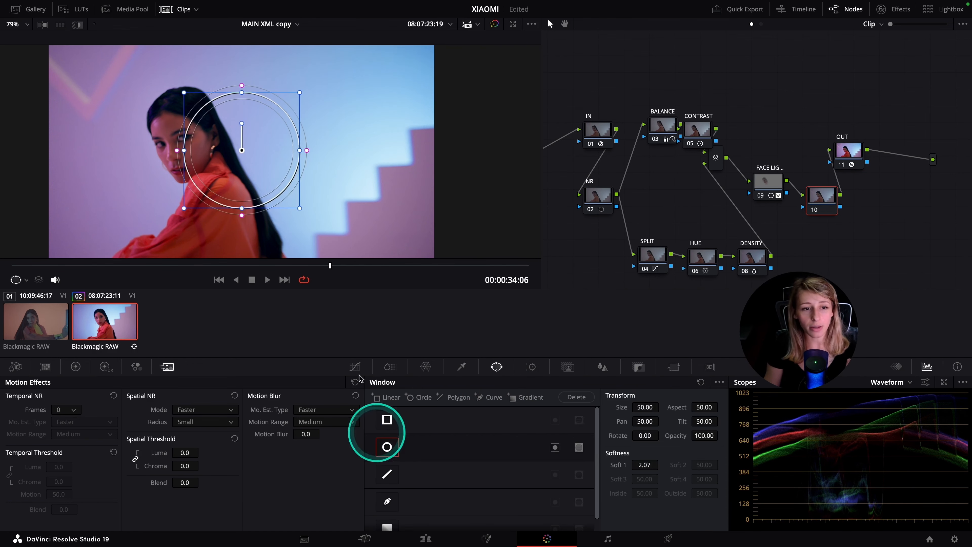
drag(254, 155, 184, 156)
drag(172, 210, 174, 280)
drag(182, 151, 203, 209)
drag(193, 152, 173, 156)
drag(217, 195, 228, 188)
Raise the upper midtones slightly with node 10's custom curve, add an outside node after it, and lower the upper midtones there
click(355, 367)
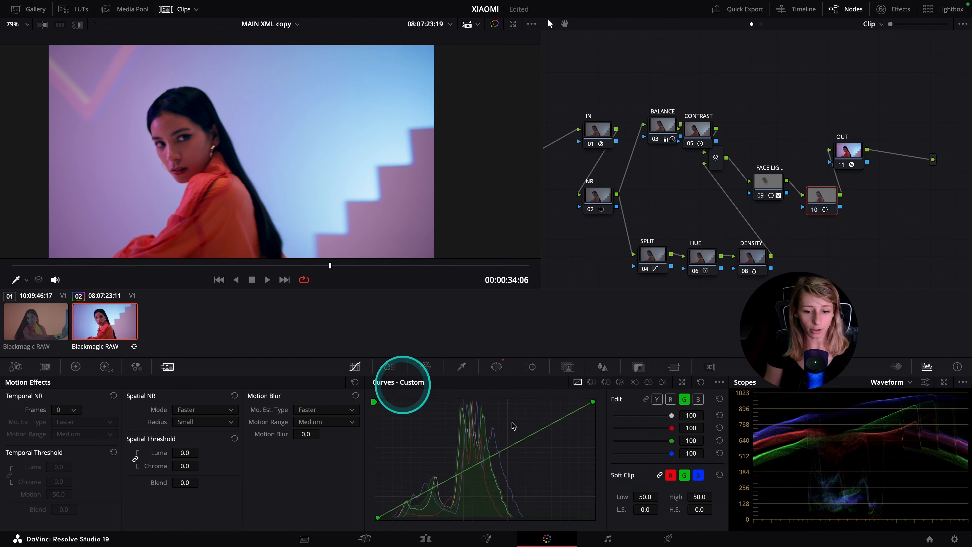
click(522, 438)
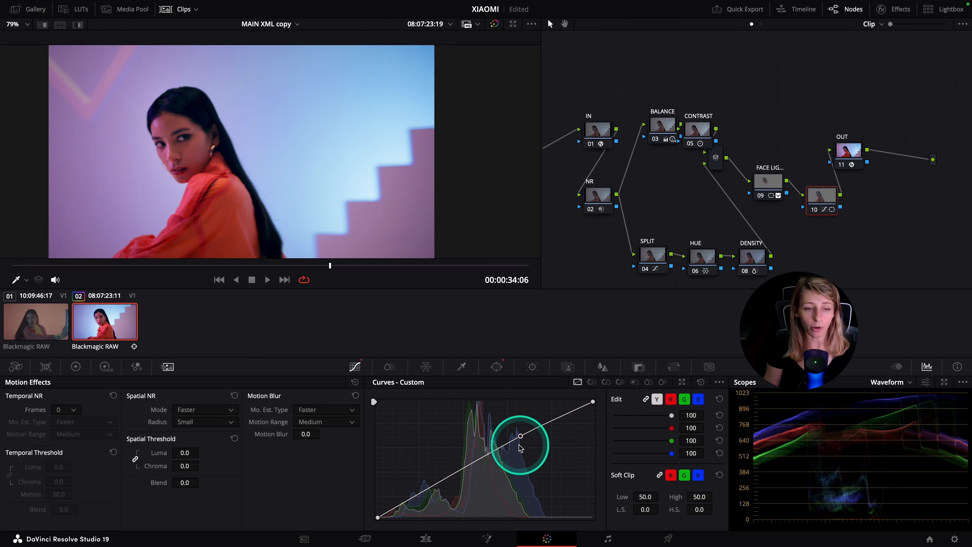
right_click(816, 206)
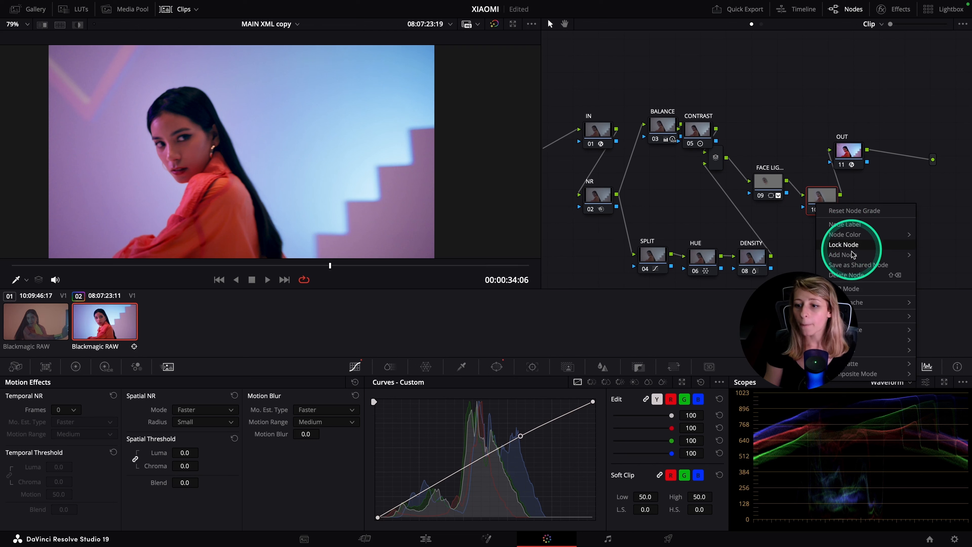
click(738, 299)
drag(521, 437, 521, 445)
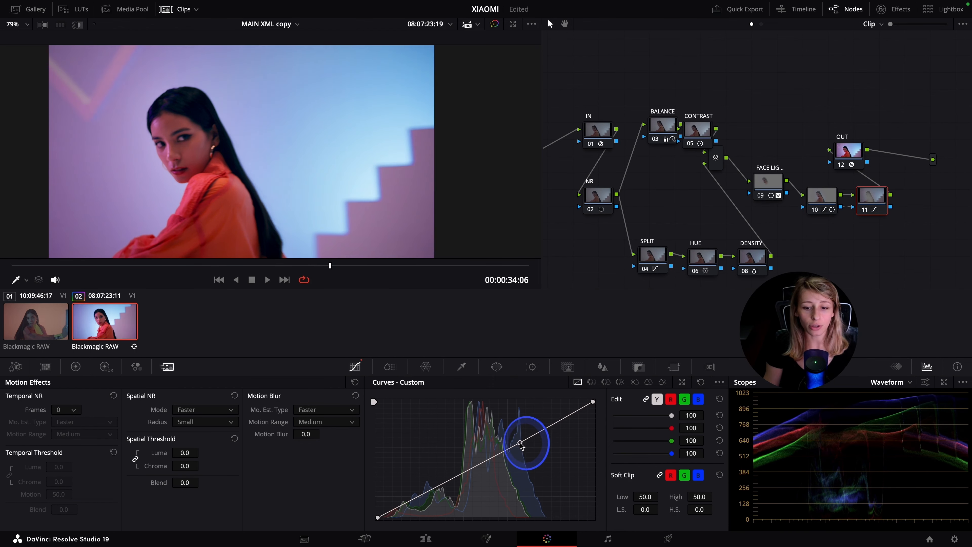
Compare the shot with and without nodes 10 and 11 in full screen, and play the clip to check the result
key(ctrl+f)
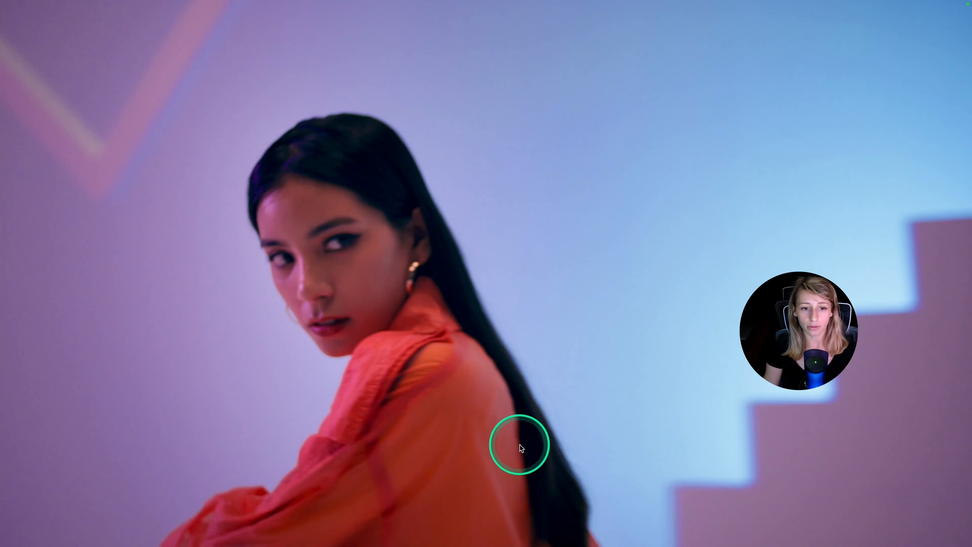
key(ctrl+f)
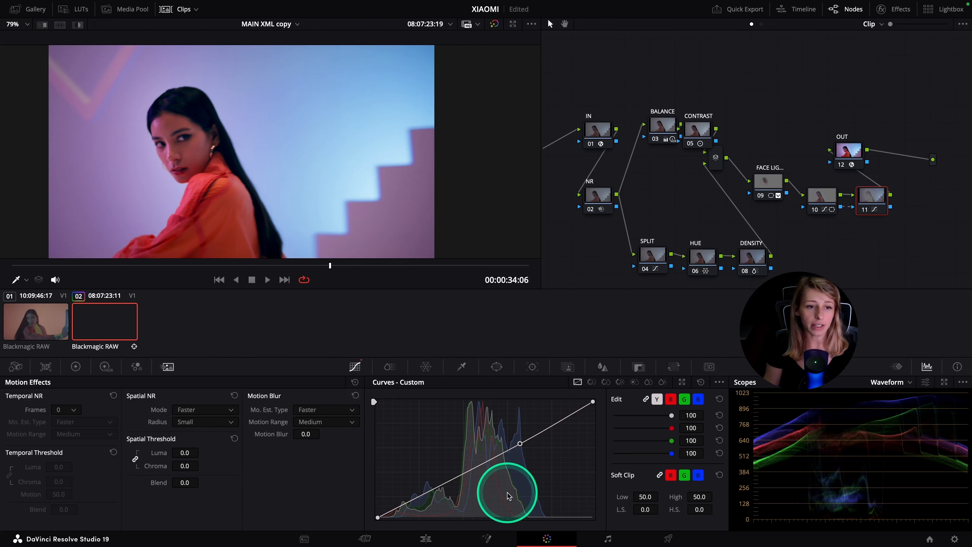
drag(919, 211, 788, 204)
key(super+g)
click(488, 309)
key(ctrl+f)
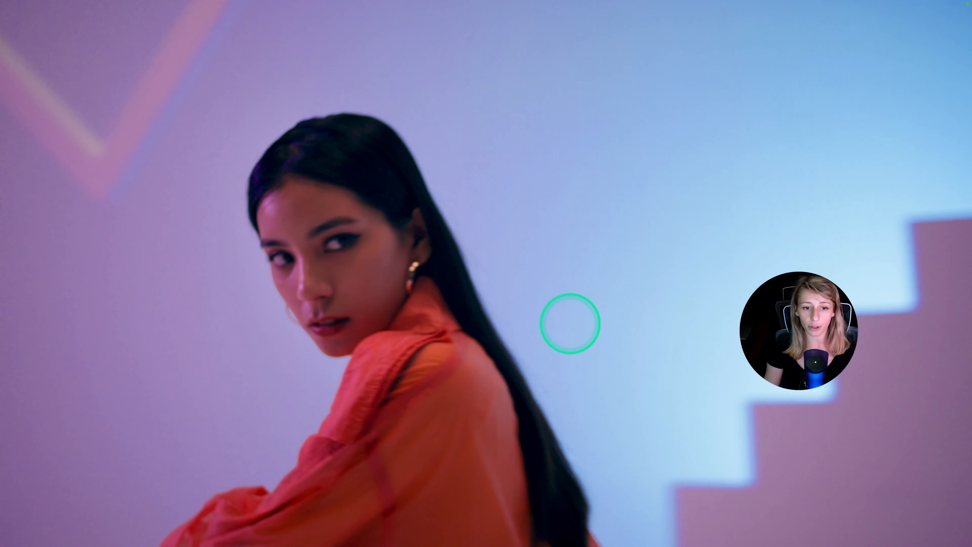
key(super+d)
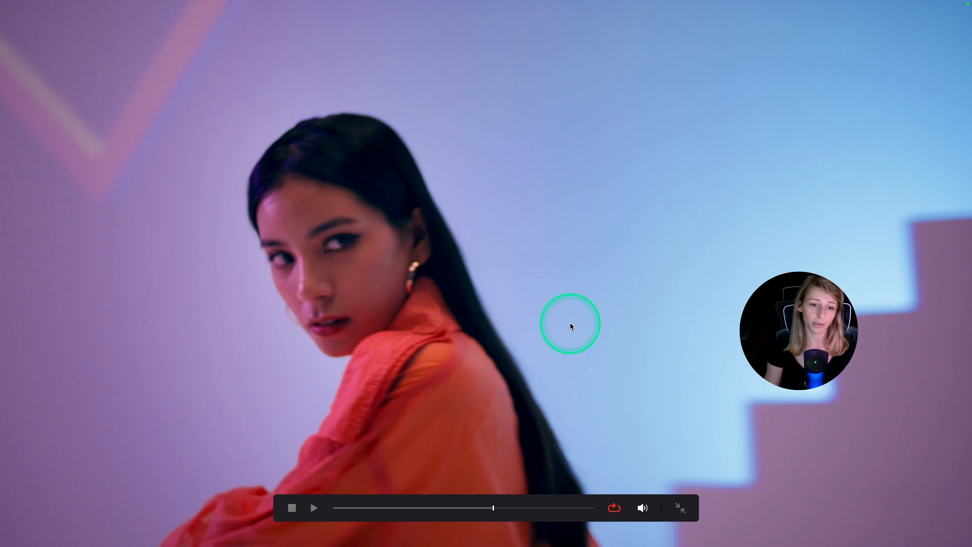
key(ctrl+f)
key(ctrl+f)
key(space)
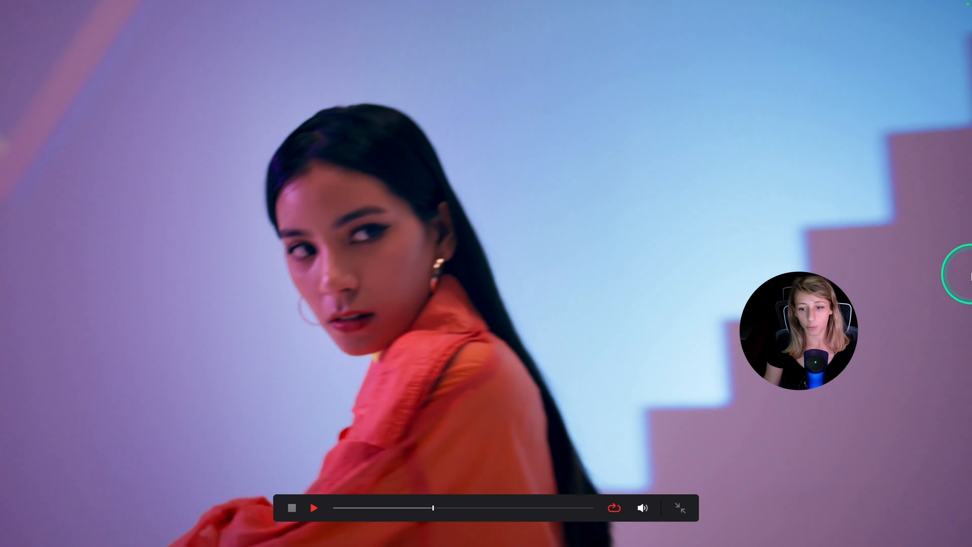
key(space)
key(ctrl+f)
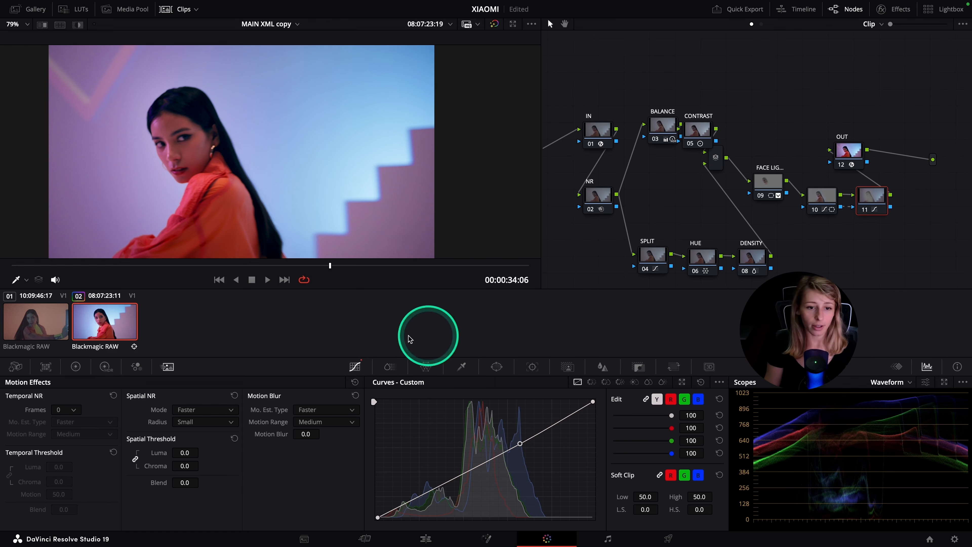
Copy the second clip's grade onto the first clip and go to 00:00:24:18
click(46, 327)
middle_click(102, 326)
drag(332, 265, 351, 263)
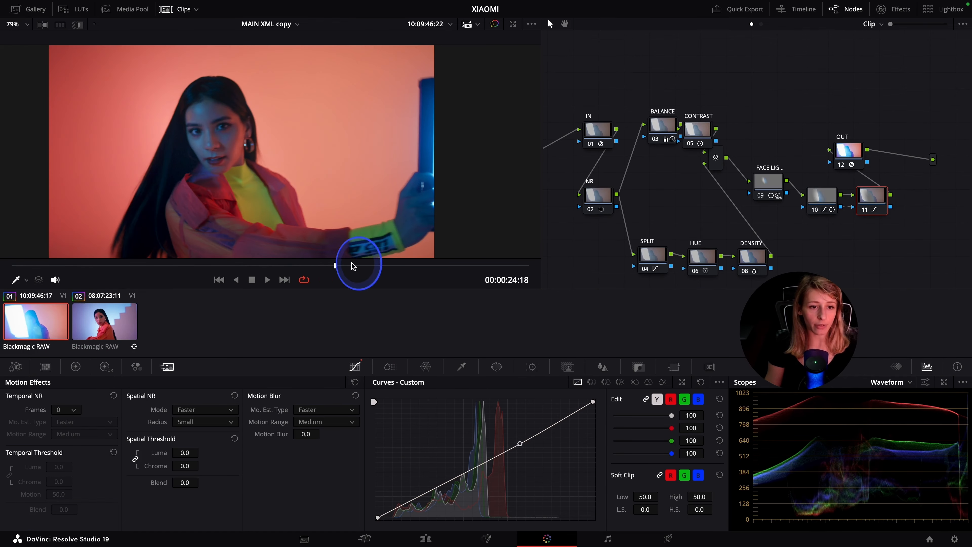
Reposition the face-lighting node's circular window over the woman's face at pan 48.98, tilt 50.74, and lower the HDR Global exposure
click(768, 184)
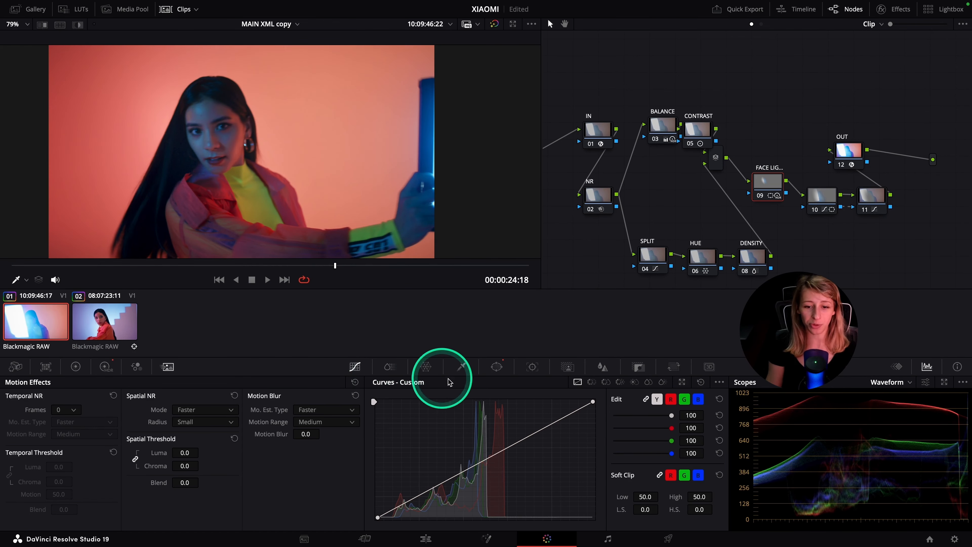
click(497, 366)
drag(205, 142, 239, 148)
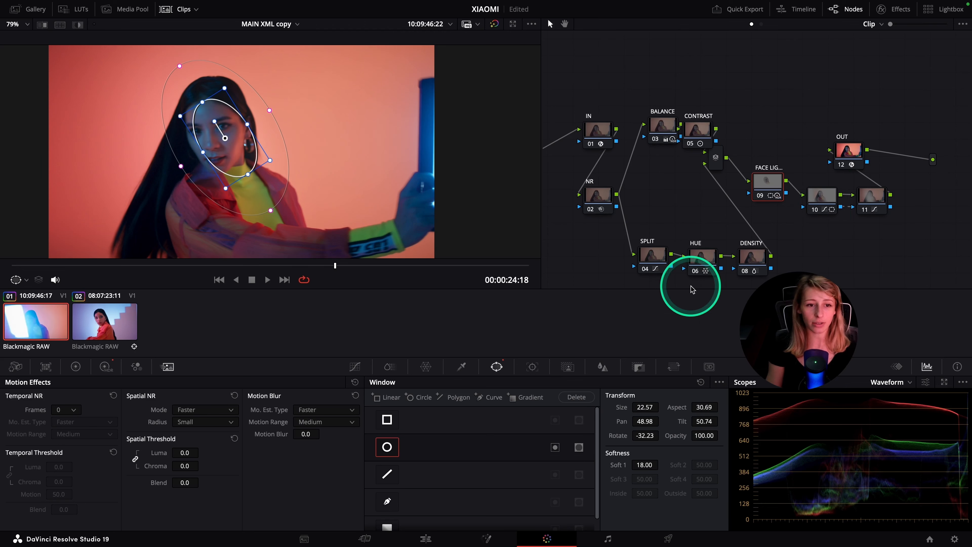
click(76, 367)
click(106, 367)
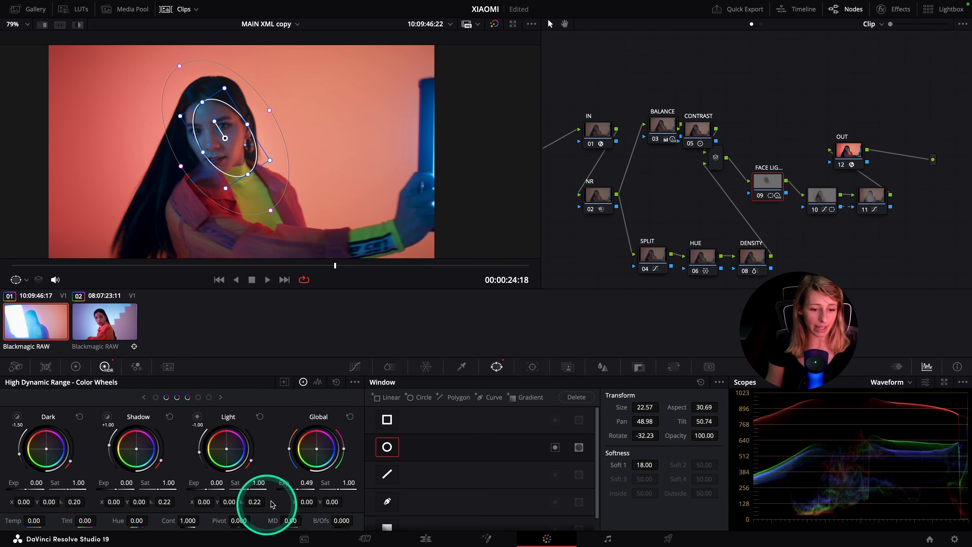
drag(300, 491, 256, 488)
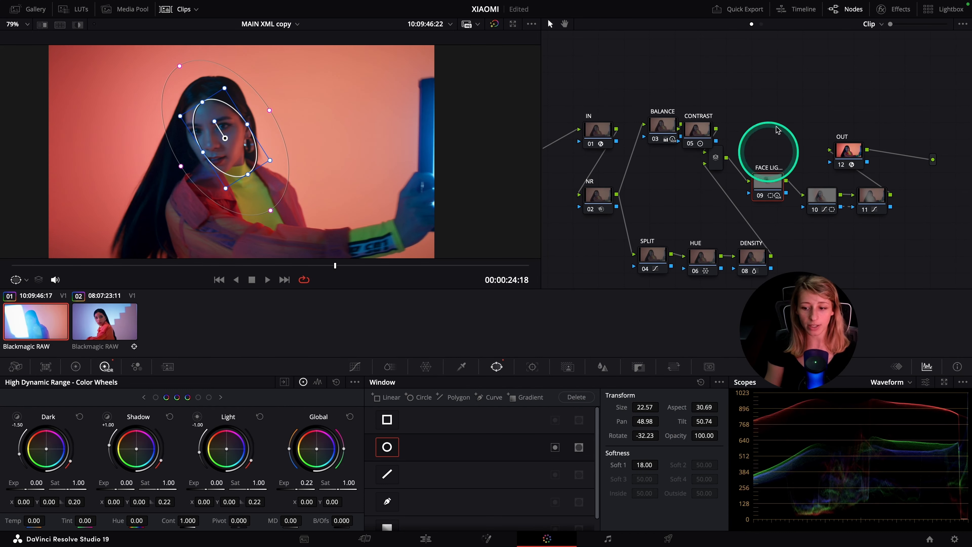
Set the CONTRAST node's contrast to 1.222 on the first clip, checking several frames and comparing against the second clip
click(696, 130)
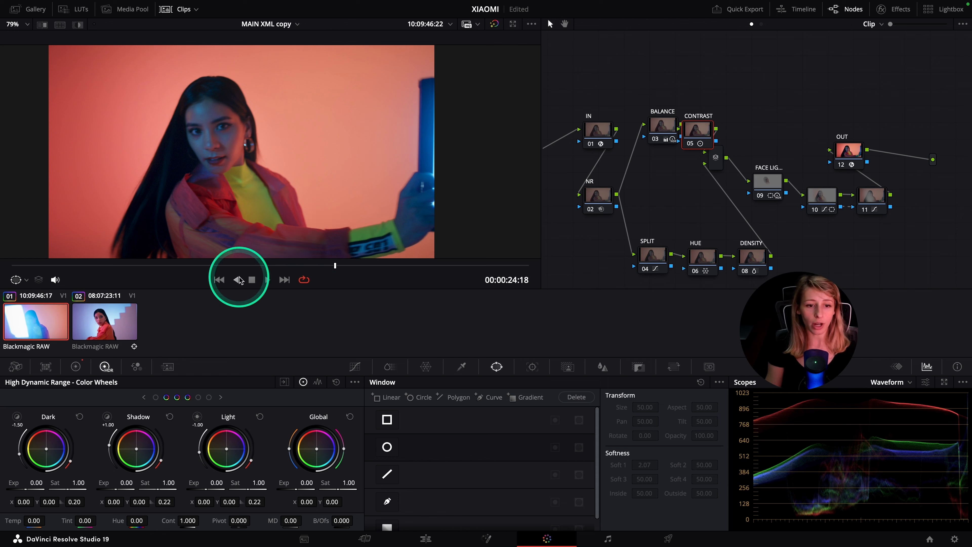
drag(241, 267, 201, 264)
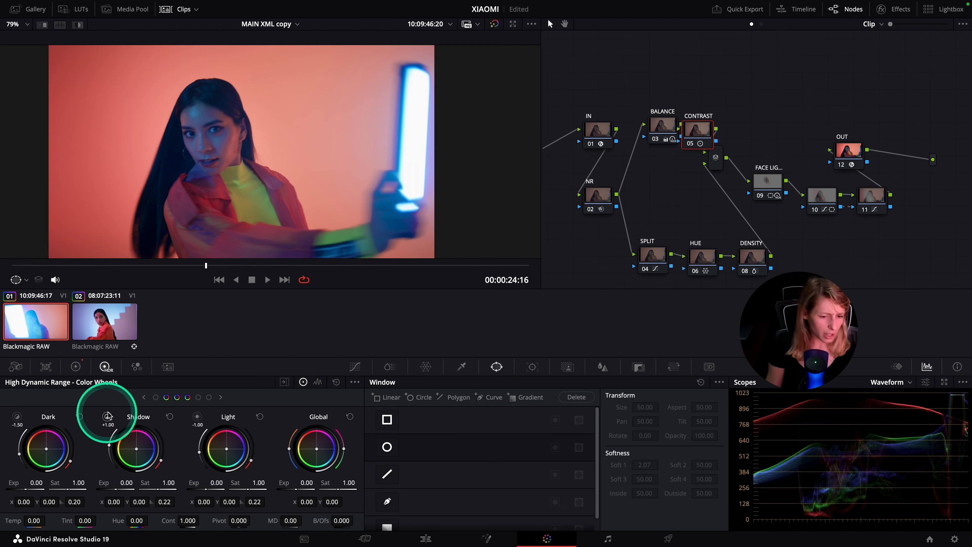
click(80, 370)
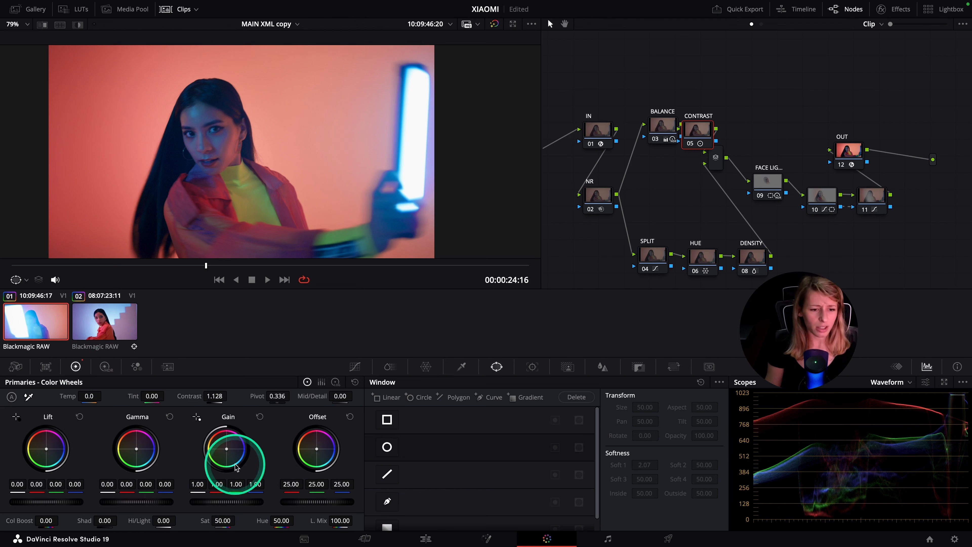
drag(203, 398, 207, 398)
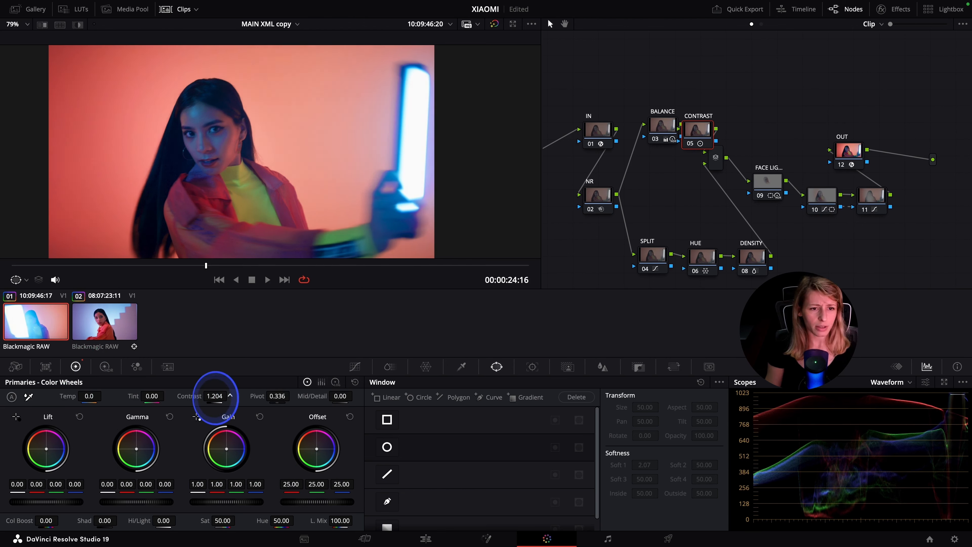
click(104, 310)
click(37, 329)
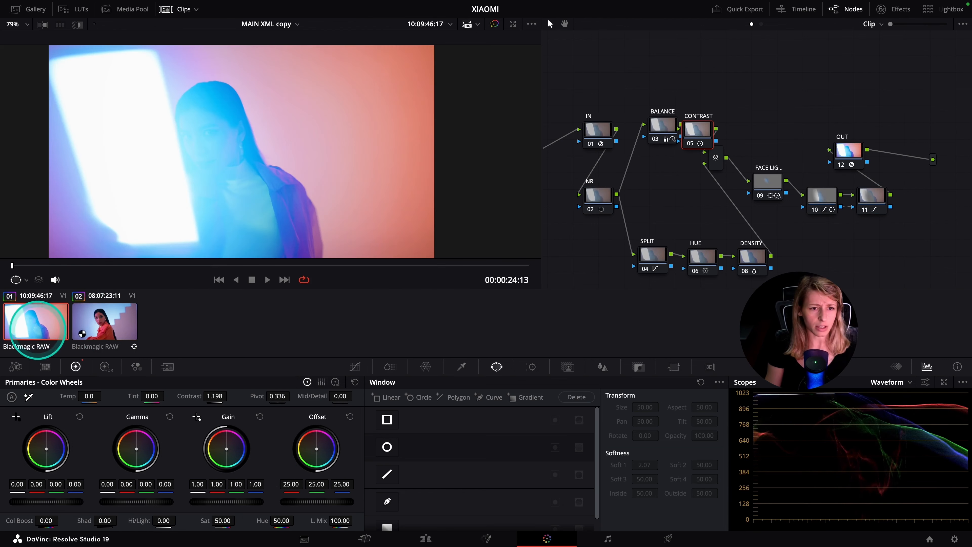
drag(167, 276, 337, 265)
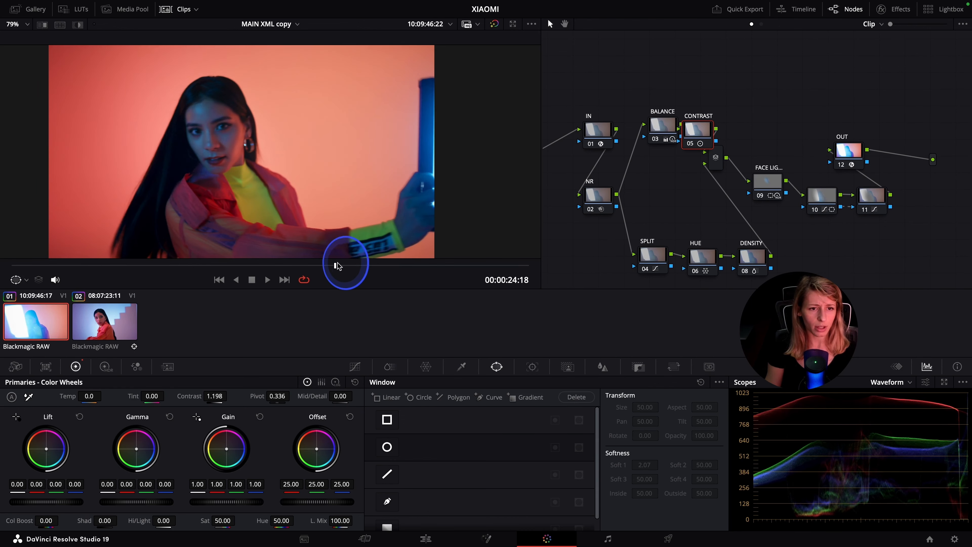
drag(191, 397, 230, 396)
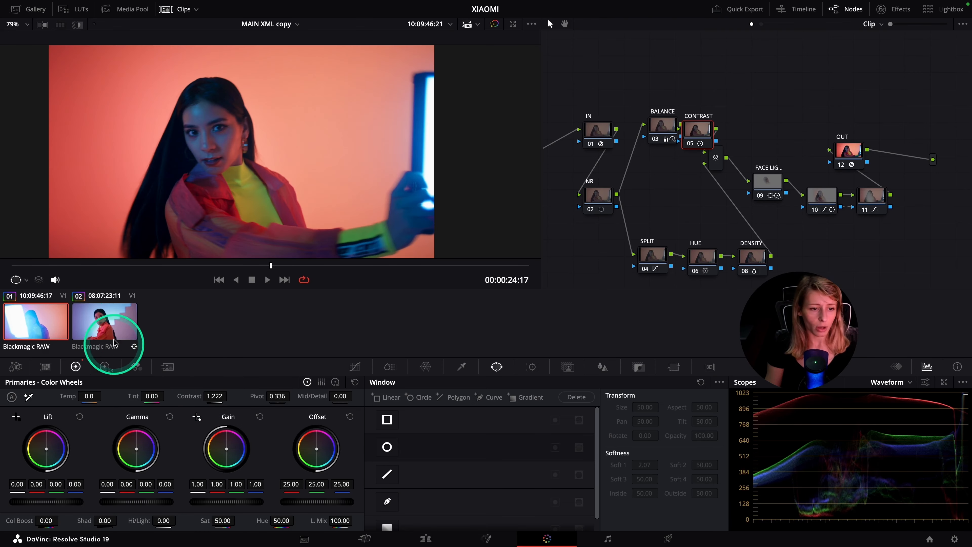
click(104, 329)
drag(206, 261, 328, 270)
click(29, 320)
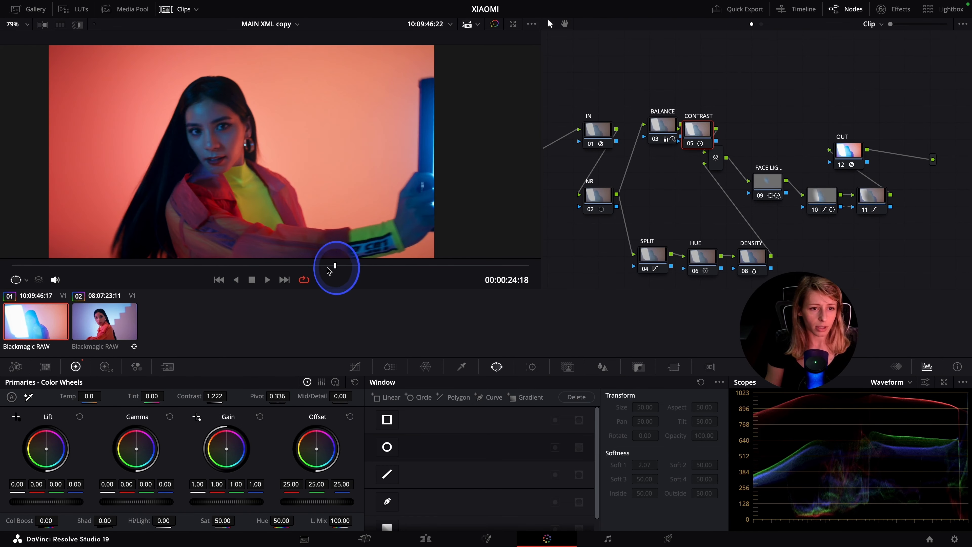
click(703, 257)
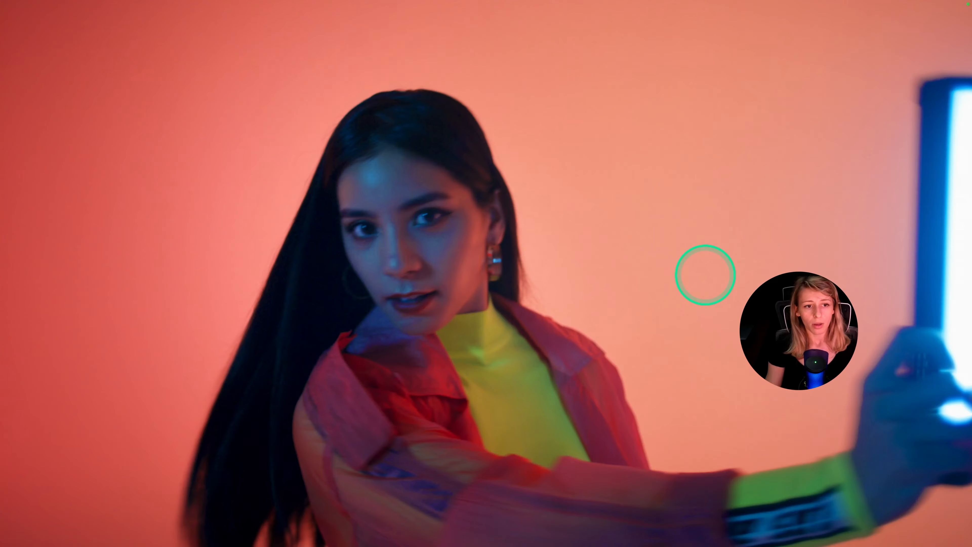
click(425, 367)
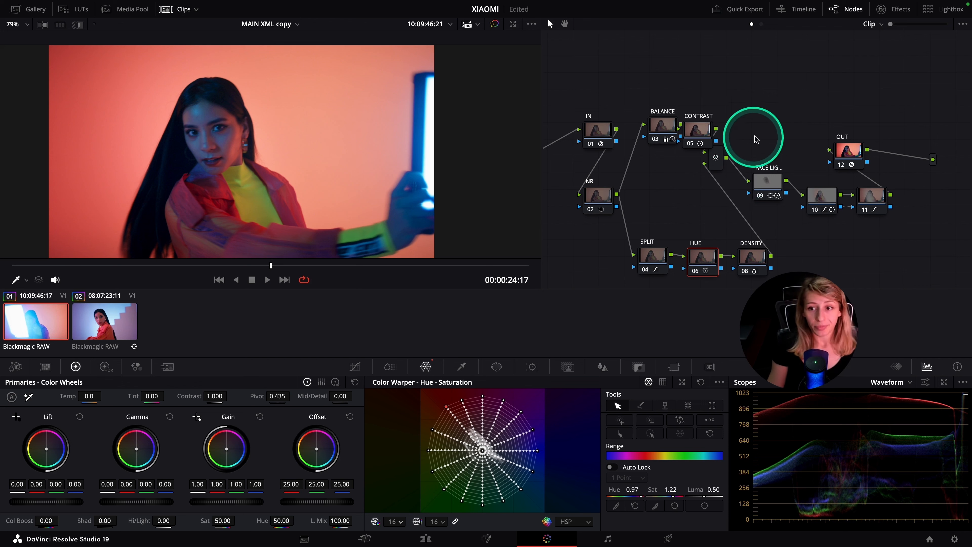
Set the Blue saturation to 0.70 in ColorSlice on the face-lighting node (09) and check the shot in full screen
drag(774, 197, 776, 203)
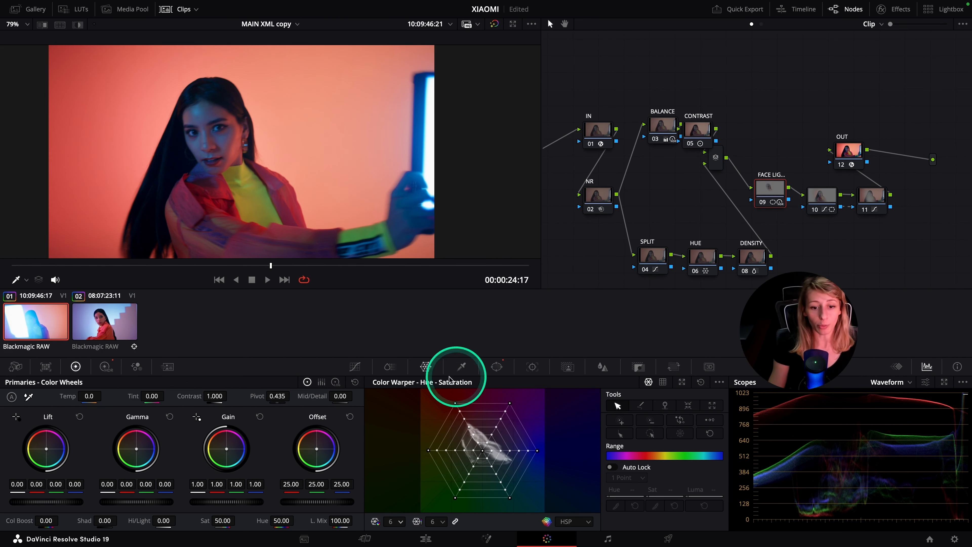
click(403, 370)
key(ctrl+f)
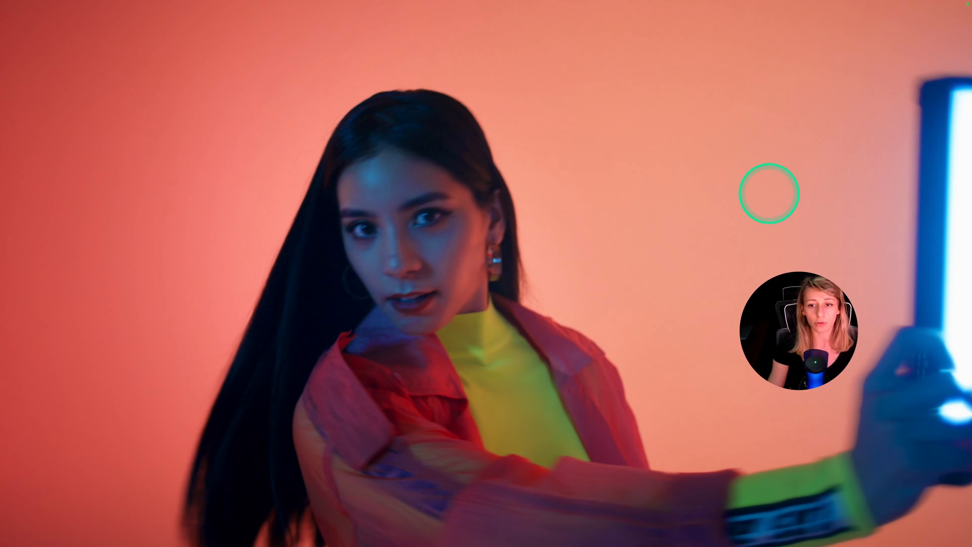
key(ctrl+f)
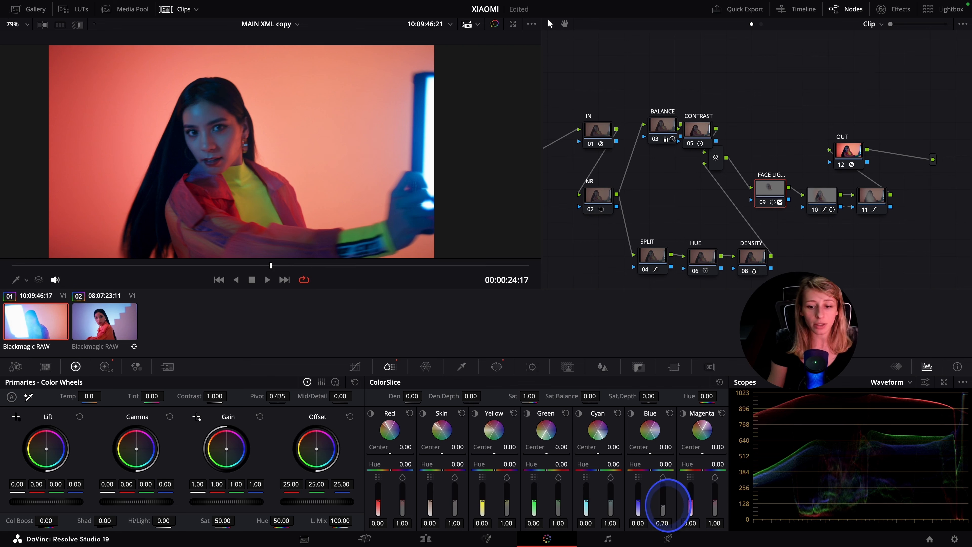
key(ctrl+f)
key(ctrl+f)
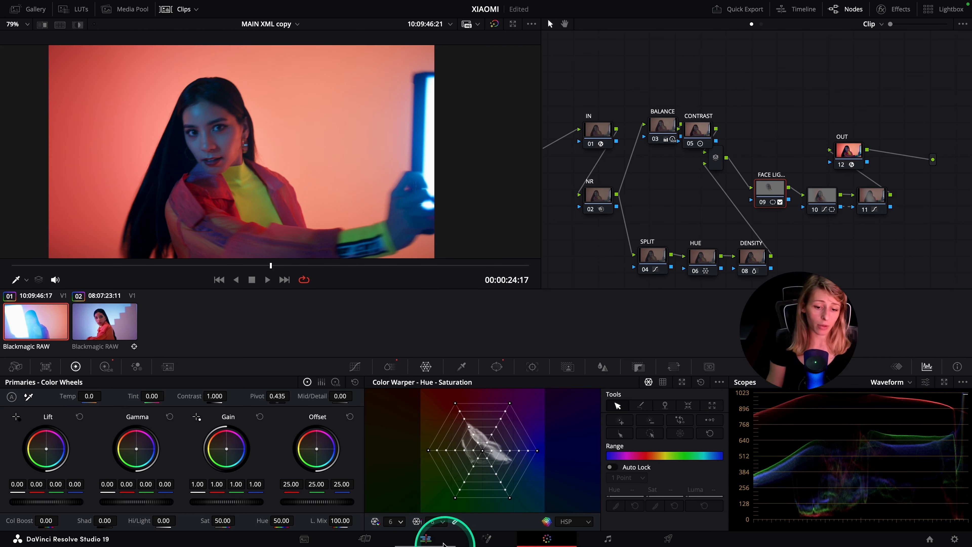
Shift the outer blue point in the Color Warper to hue 0.36 and saturation 1.17 on the face-lighting node, checking the shot in full screen
click(401, 521)
click(395, 497)
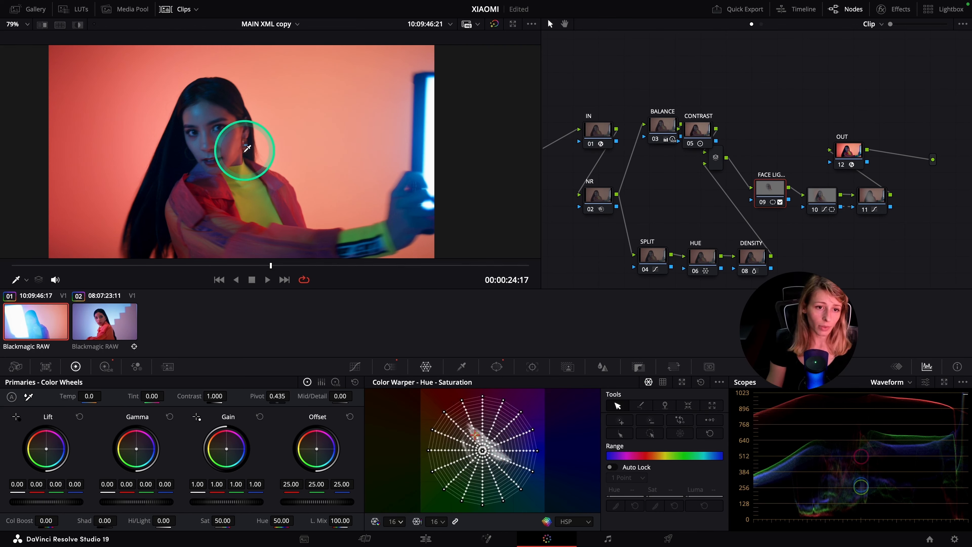
click(498, 458)
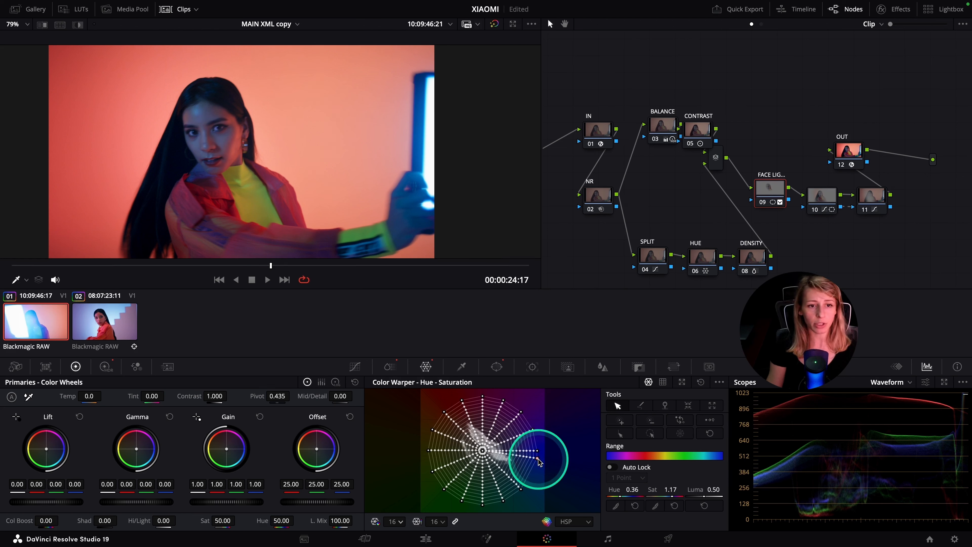
key(ctrl+f)
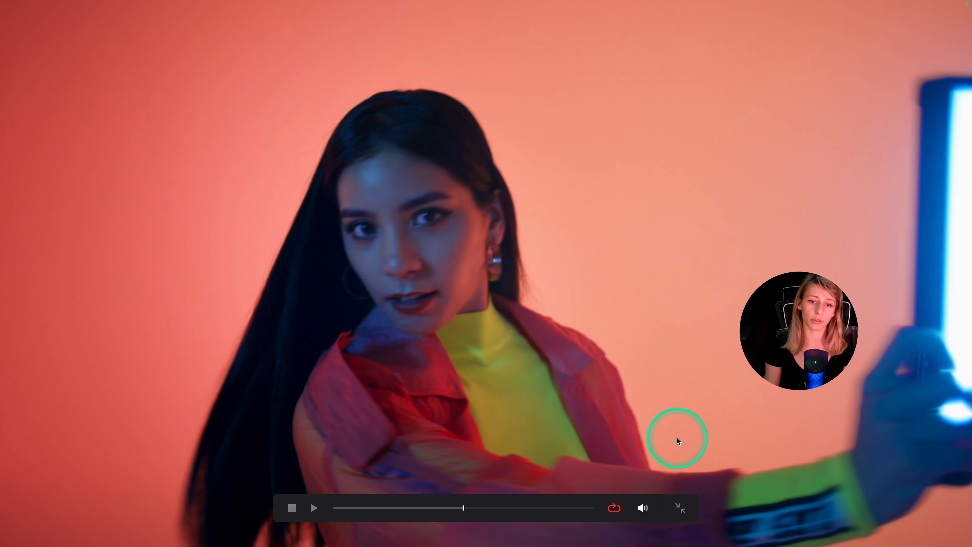
mouse_move(463, 508)
mouse_down()
mouse_move(255, 502)
mouse_move(566, 513)
mouse_move(471, 524)
mouse_move(434, 512)
mouse_move(463, 513)
mouse_up()
key(ctrl+f)
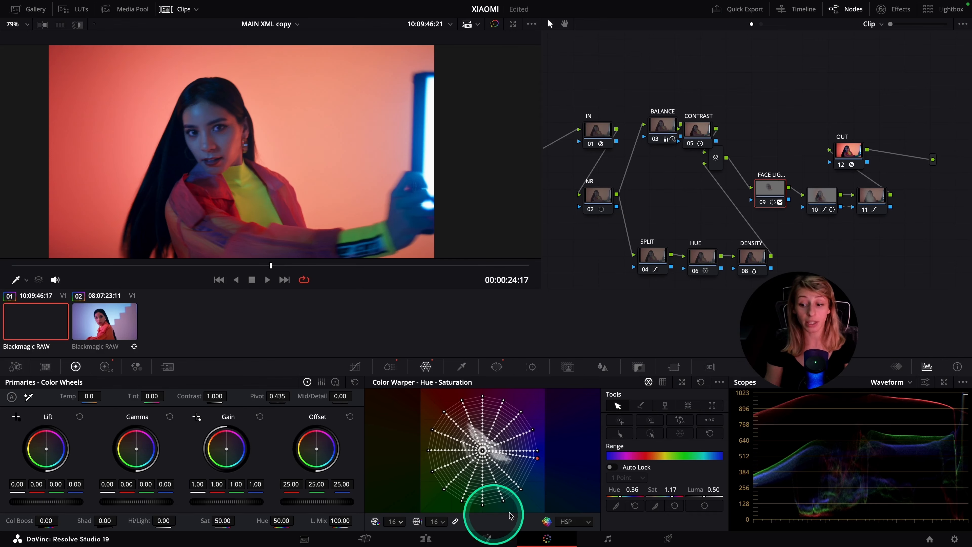
Go to frame 00:00:24:18 and set the BALANCE node's colour temperature to 240
click(666, 127)
click(362, 266)
mouse_move(88, 396)
mouse_down()
mouse_move(100, 398)
mouse_move(78, 398)
mouse_up()
double_click(63, 398)
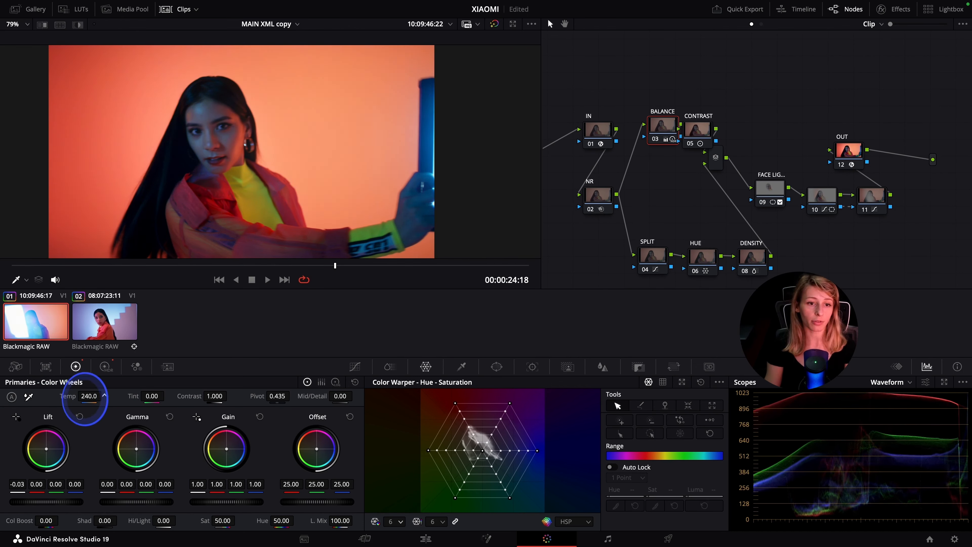
Compare the first clip with and without its grade in full screen
drag(244, 265, 350, 279)
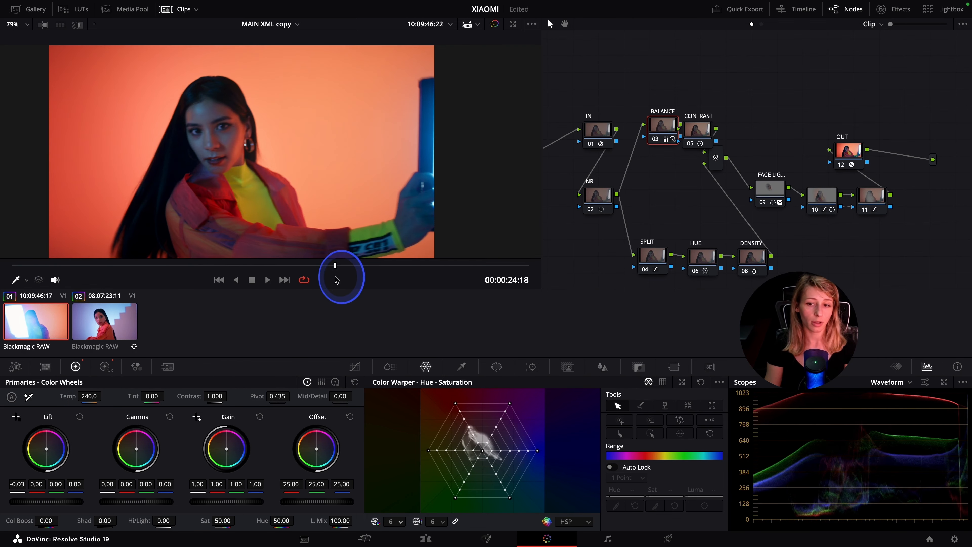
key(p)
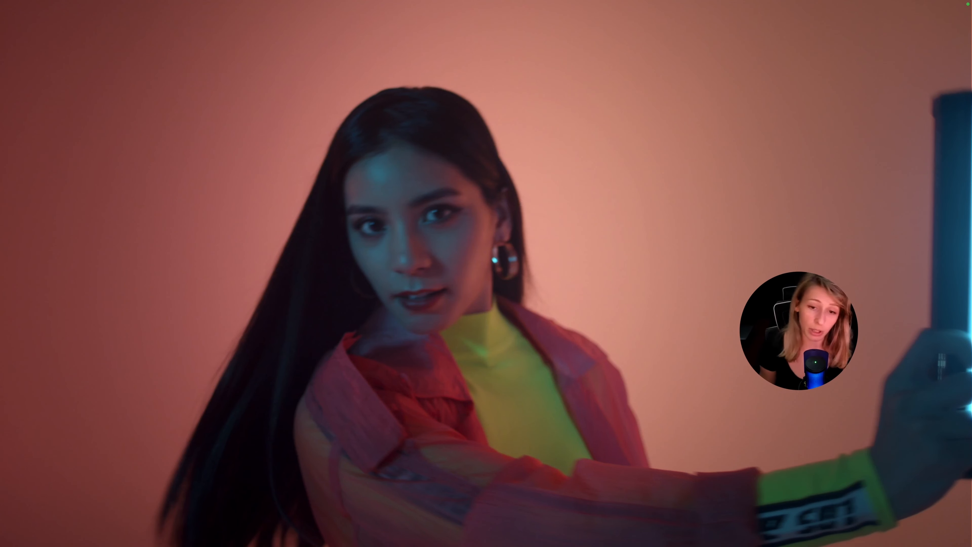
key(shift+d)
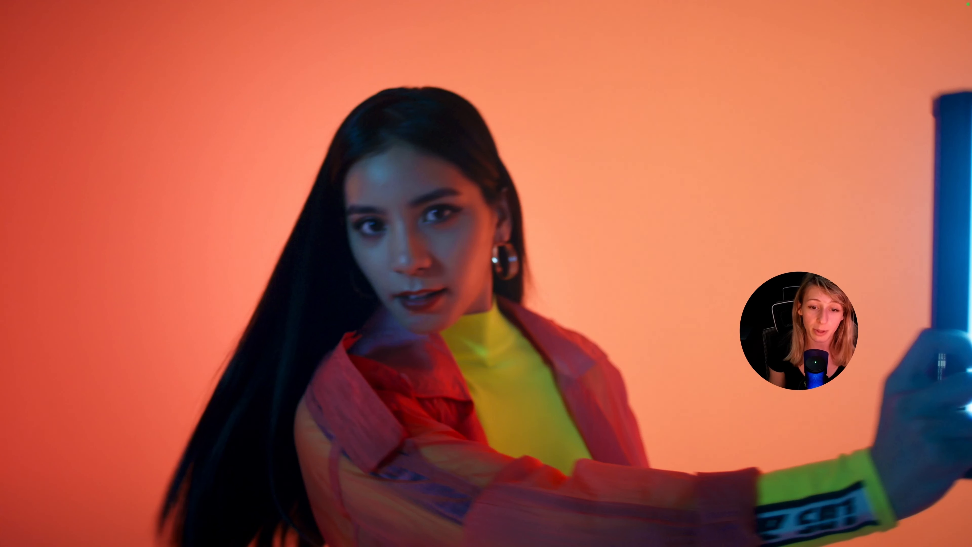
key(shift+d)
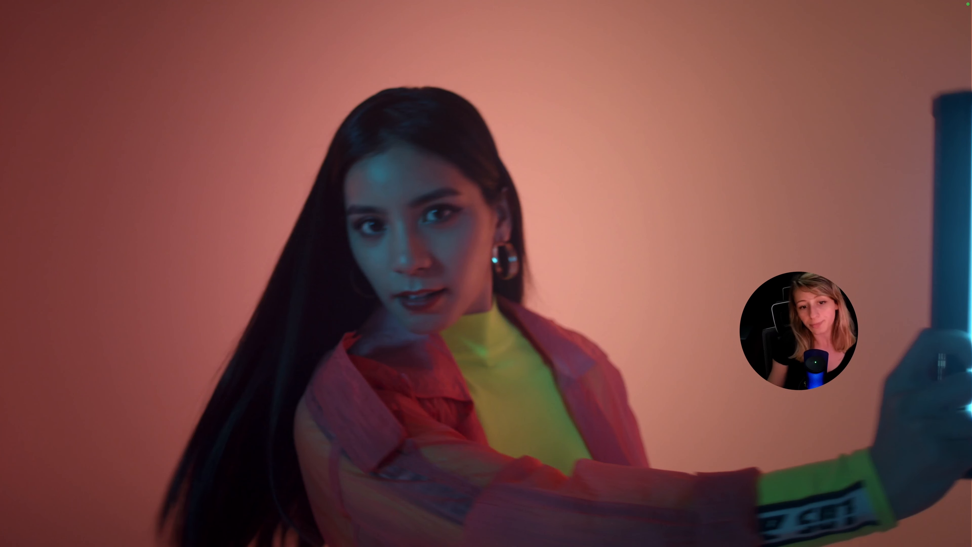